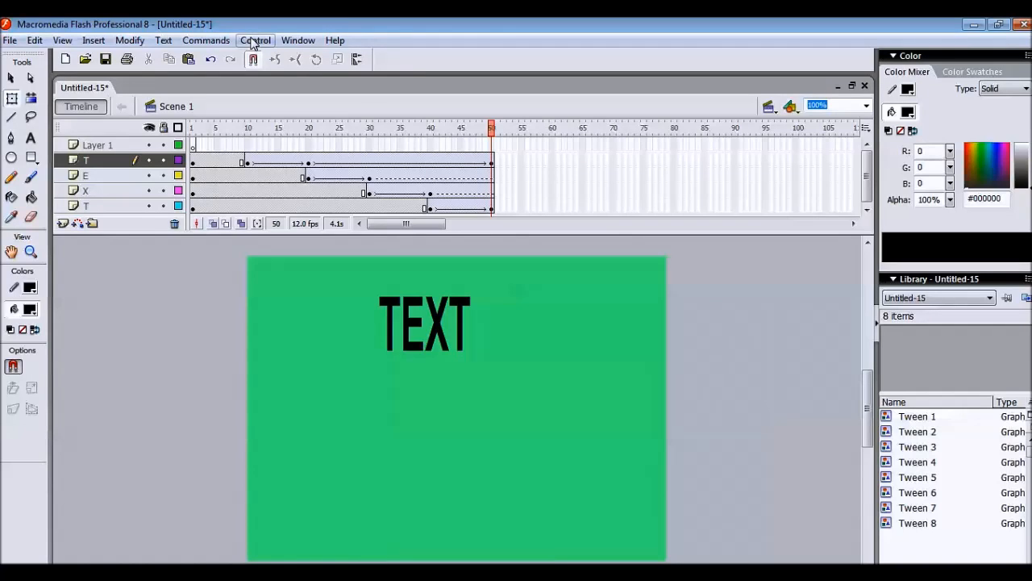
# Step: Preview the finished TEXT animation as a test movie and close the preview
pyautogui.click(255, 40)
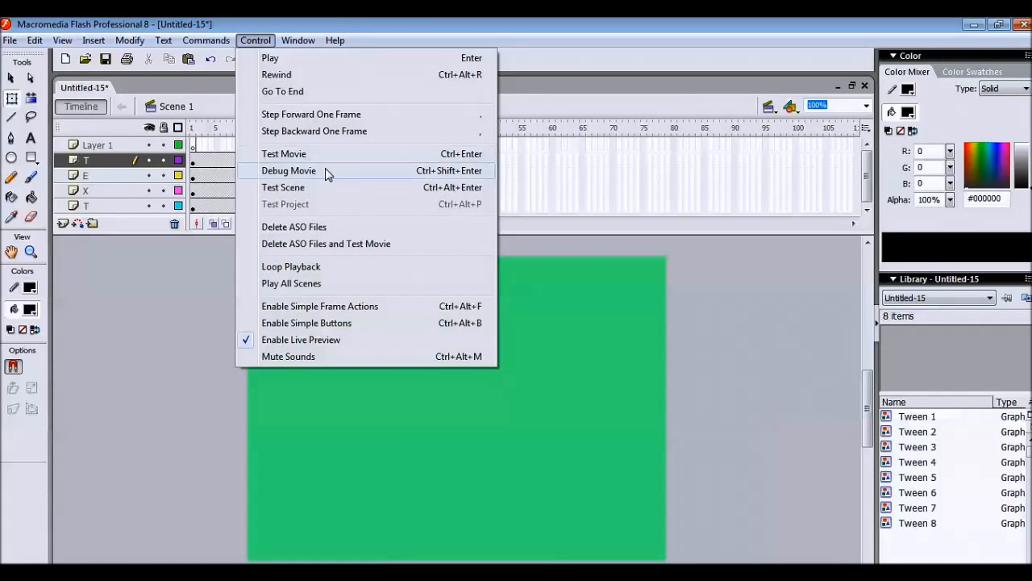
pyautogui.click(314, 153)
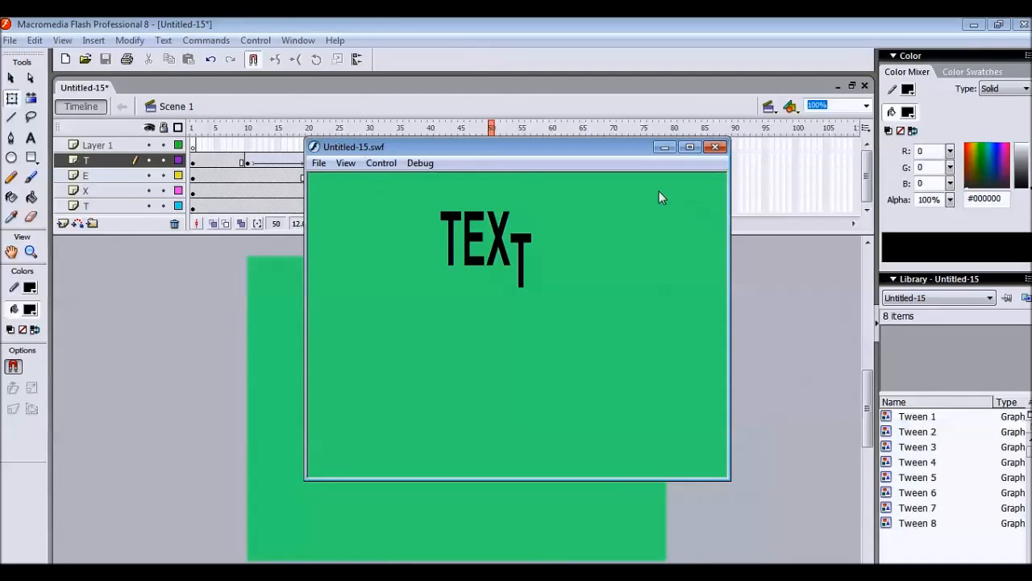
pyautogui.click(715, 147)
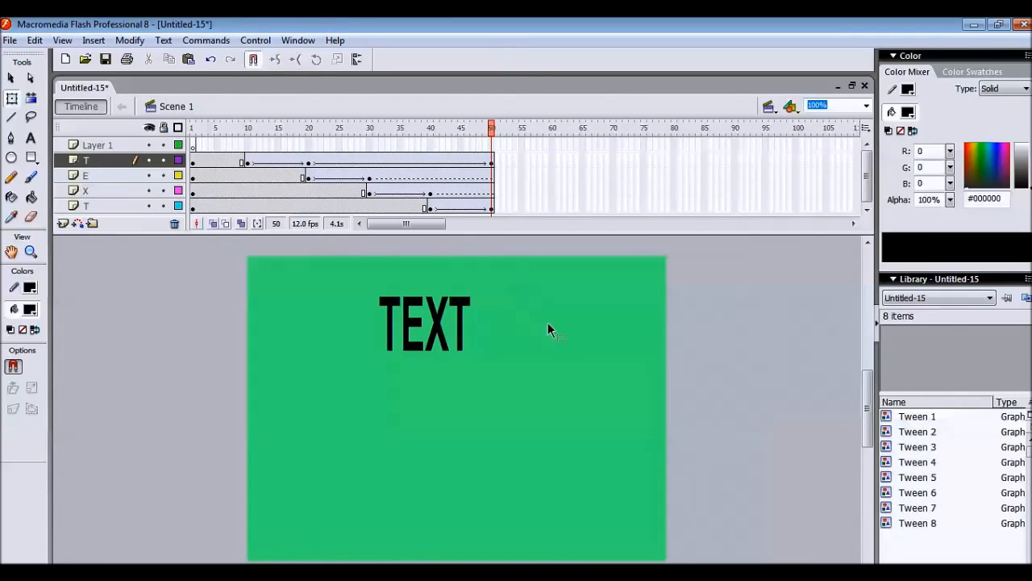
# Step: Create a new blank Flash Document
pyautogui.click(10, 40)
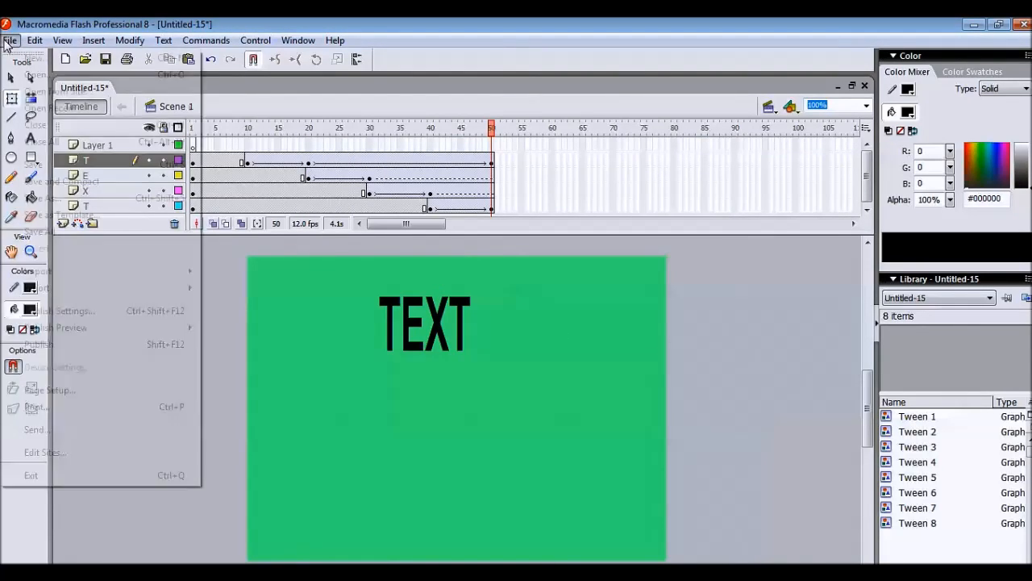
pyautogui.click(32, 56)
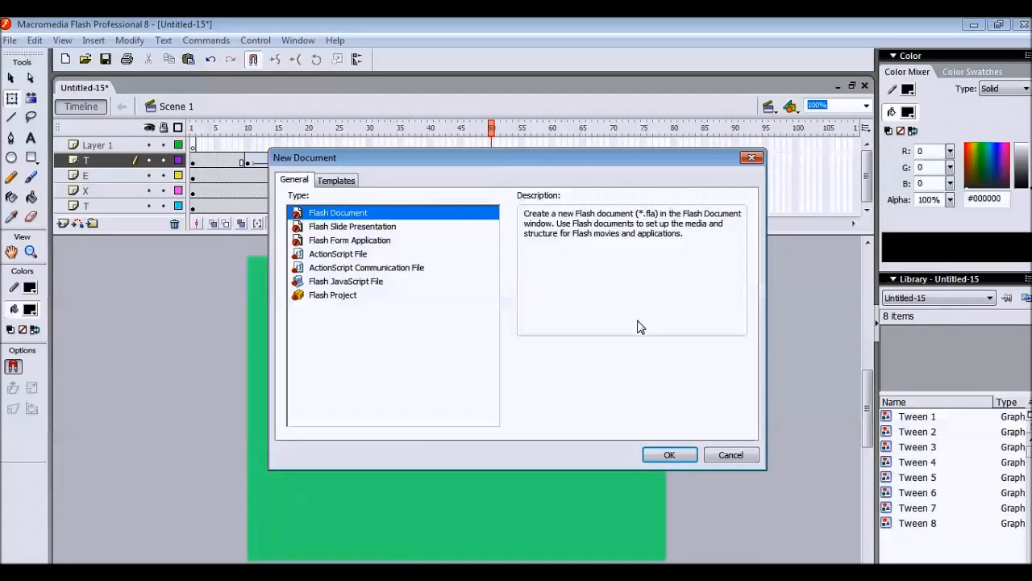
pyautogui.click(669, 454)
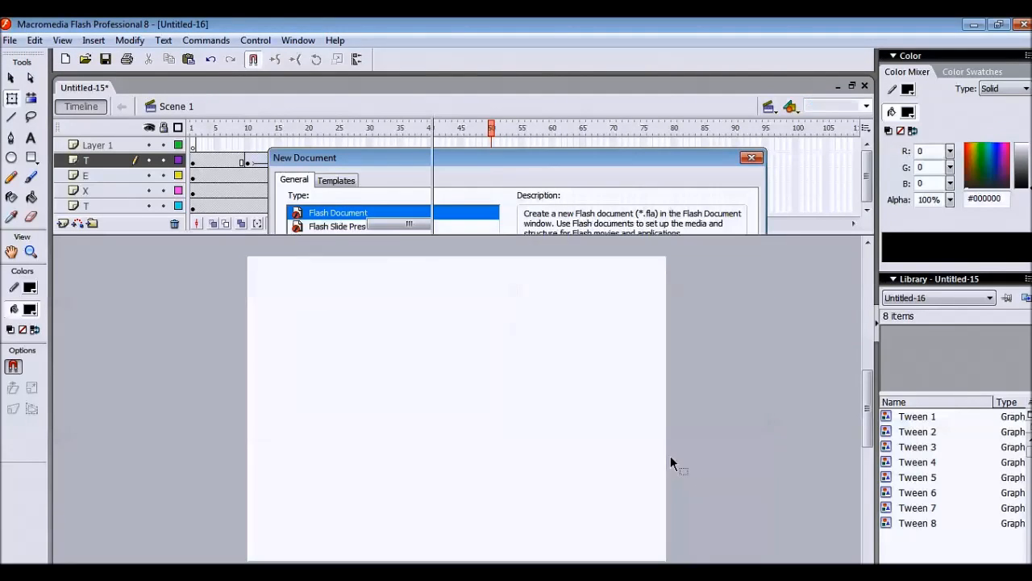
# Step: Add a text block reading "TEXT" with the Text tool on the pasteboard beside the stage's left edge
pyautogui.click(31, 138)
pyautogui.moveTo(126, 325); pyautogui.dragTo(200, 380)
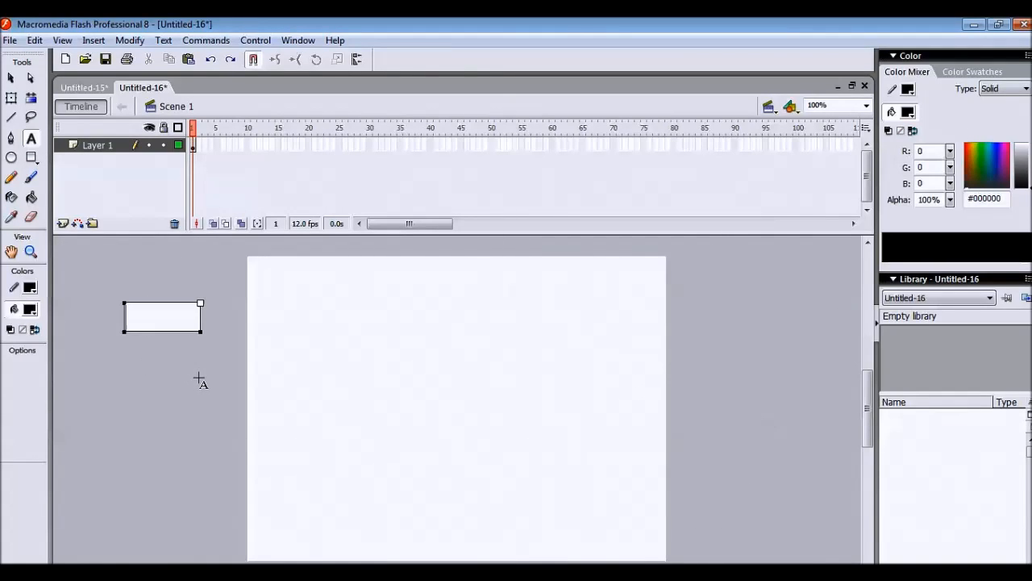
pyautogui.write('Text')
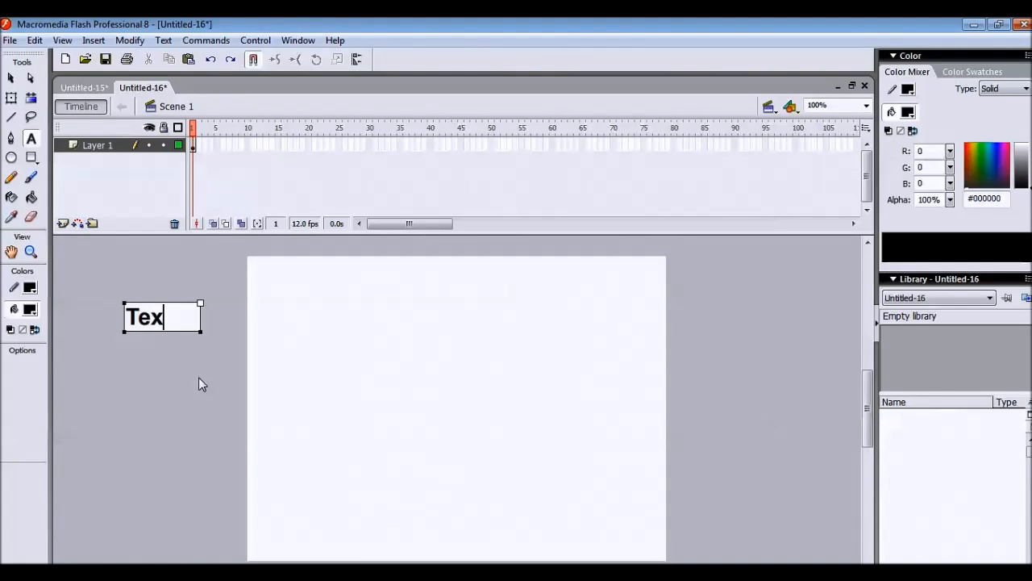
pyautogui.press('BackSpace')
pyautogui.press('BackSpace')
pyautogui.press('BackSpace')
pyautogui.write('TEXT')
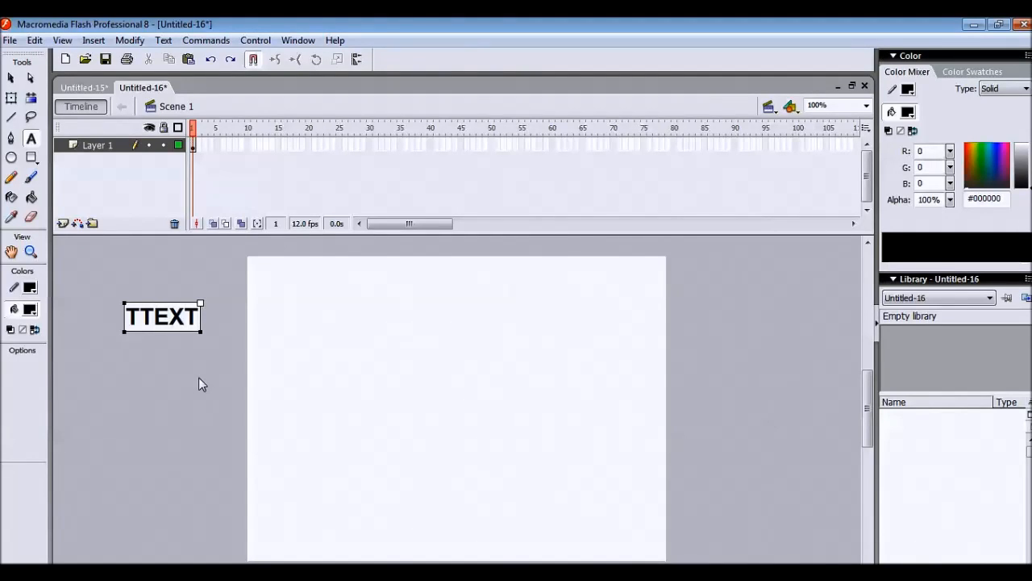
pyautogui.press('Left')
pyautogui.press('Left')
pyautogui.press('Left')
pyautogui.press('Left')
pyautogui.press('BackSpace')
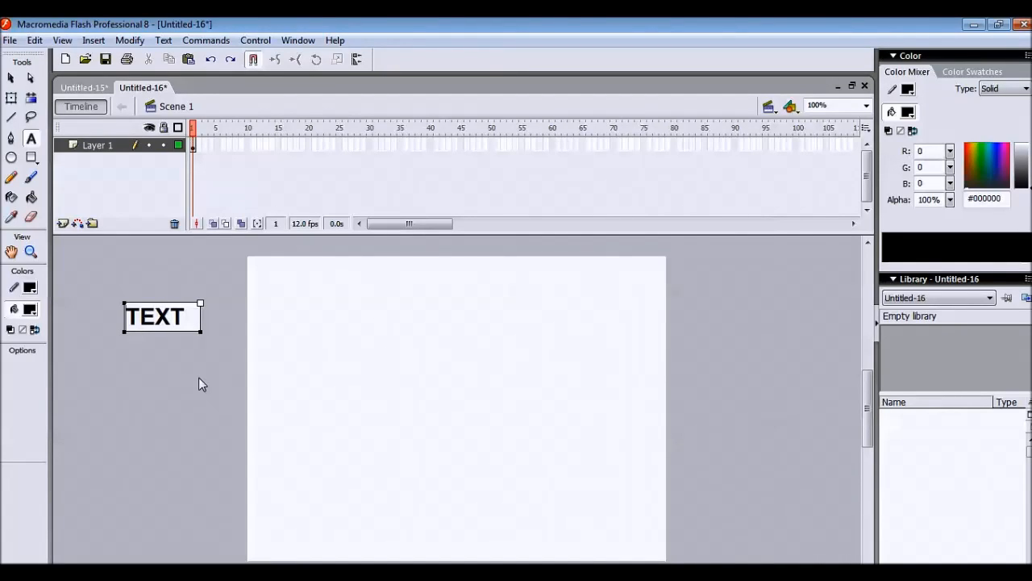
pyautogui.press('Escape')
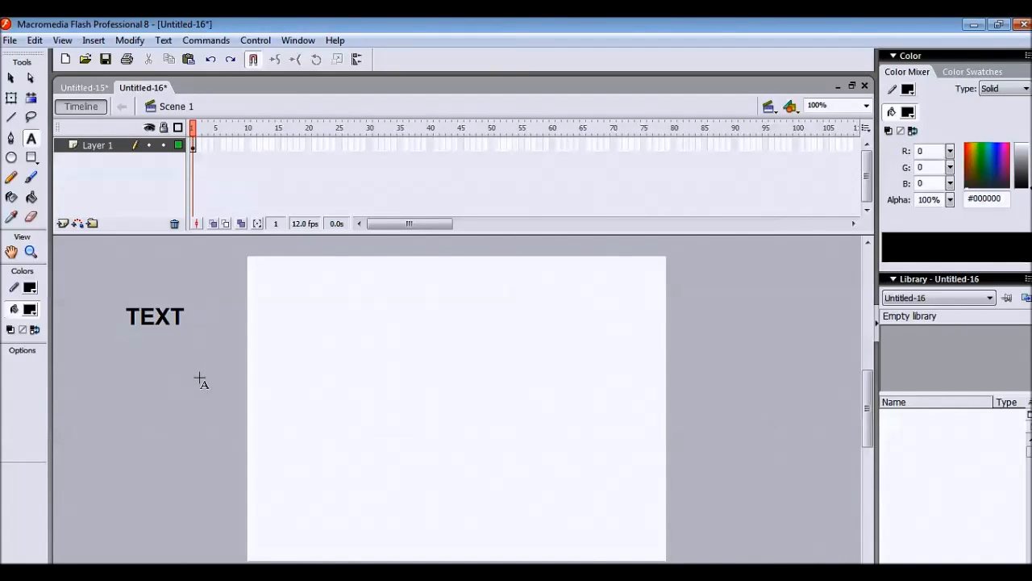
# Step: Try the Dynamic Text and Input Text types on the TEXT block, and set it back to Static Text
pyautogui.click(162, 323)
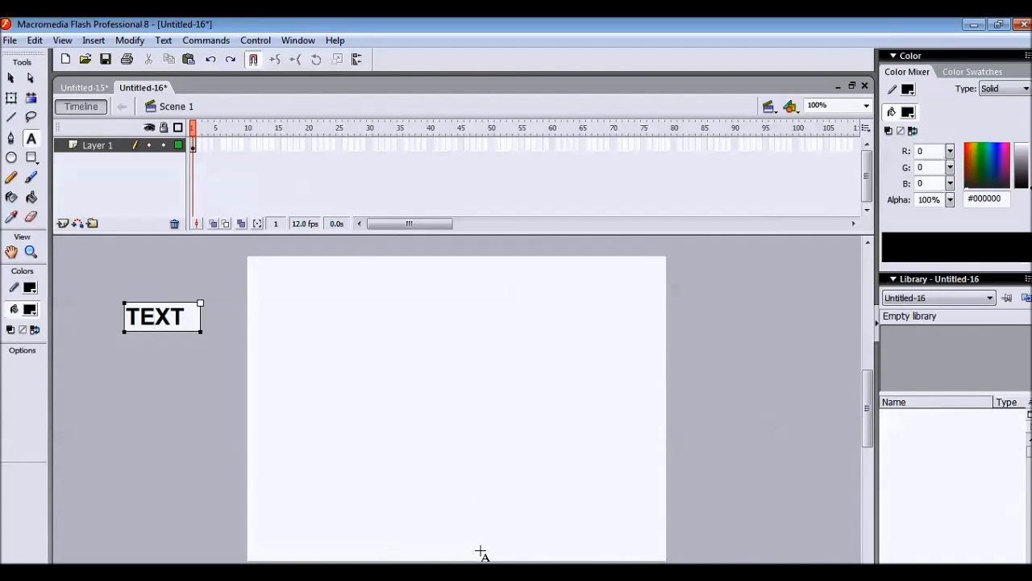
pyautogui.press('F9')
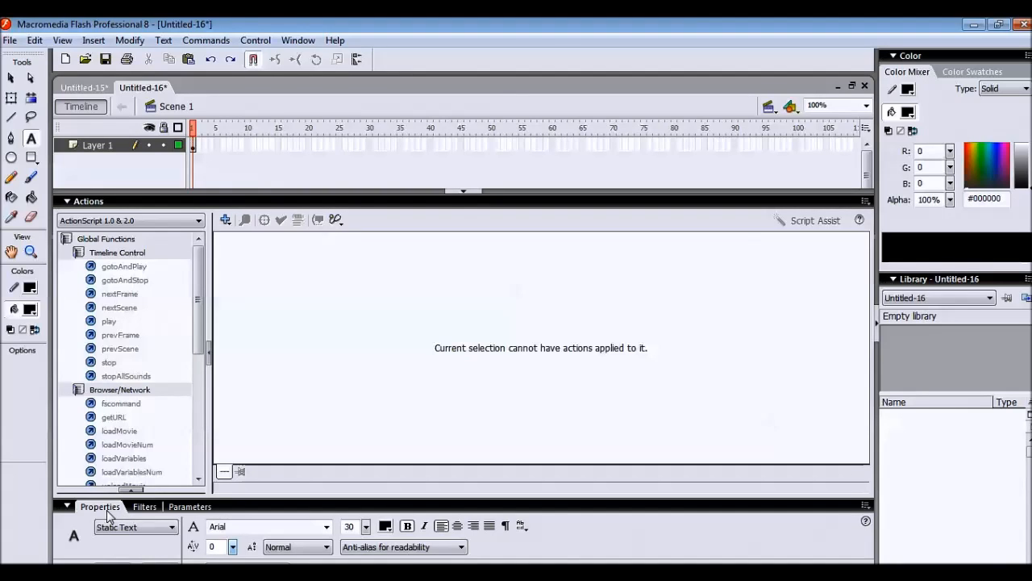
pyautogui.click(89, 202)
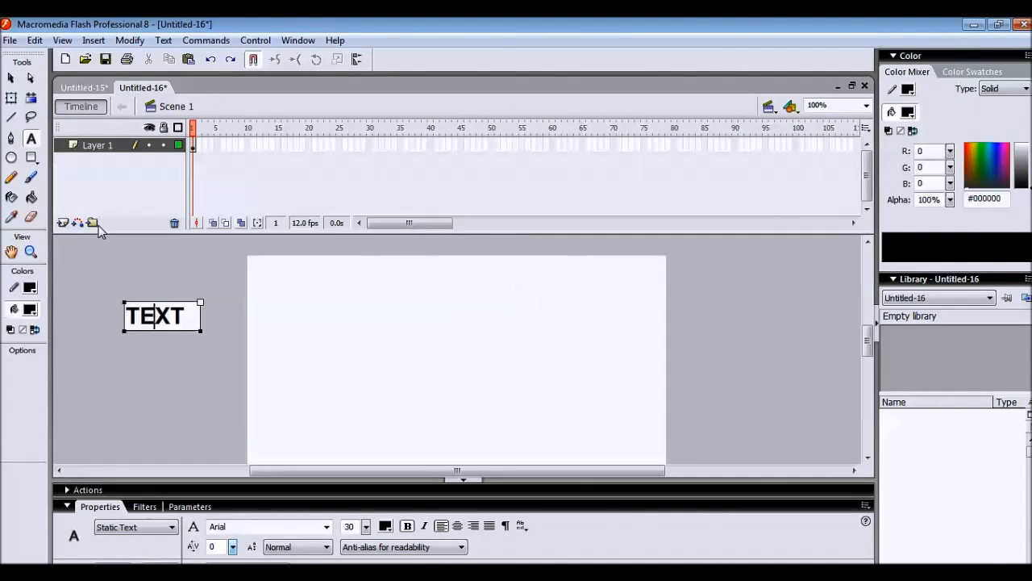
pyautogui.click(172, 529)
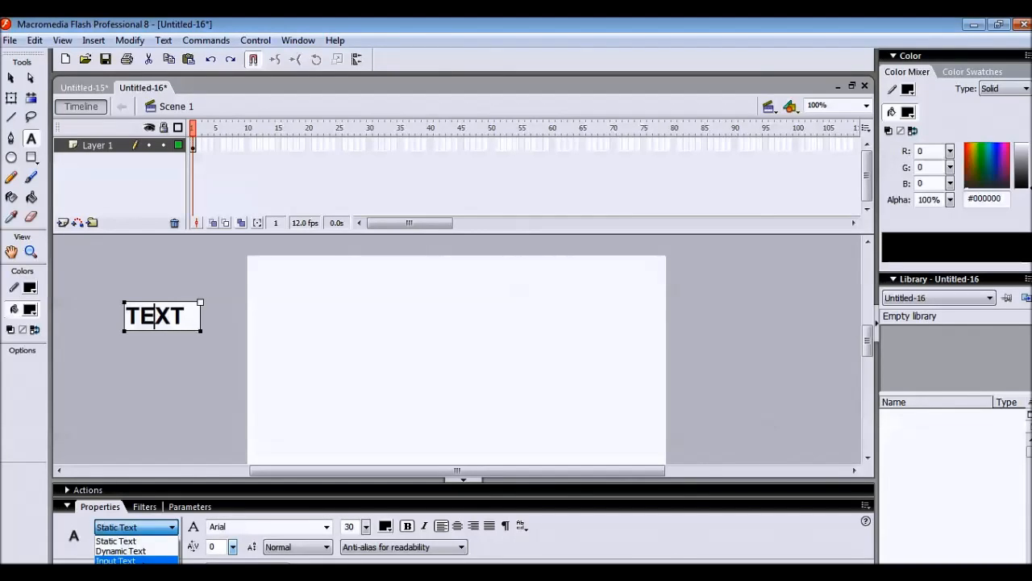
pyautogui.click(144, 544)
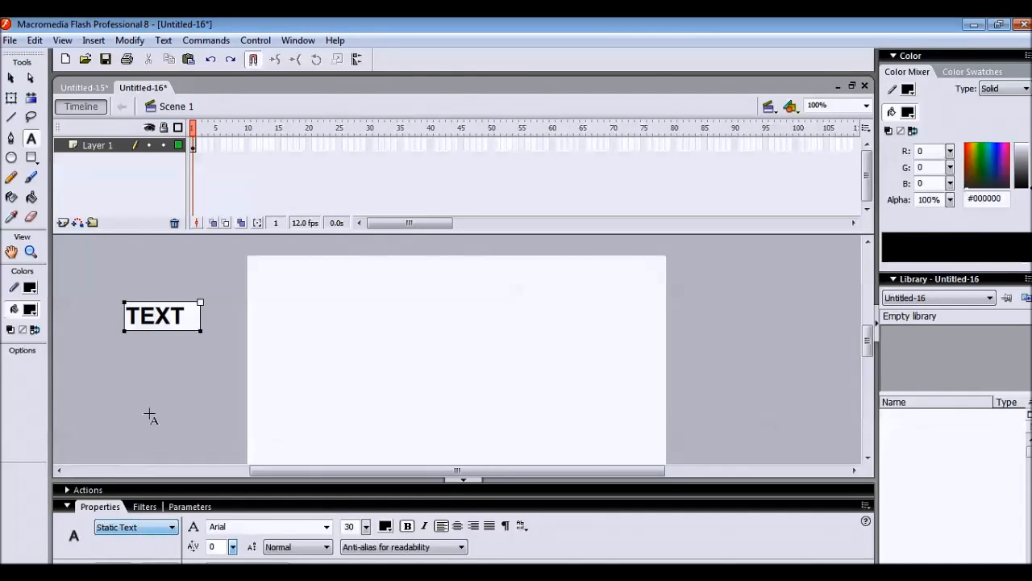
pyautogui.click(174, 527)
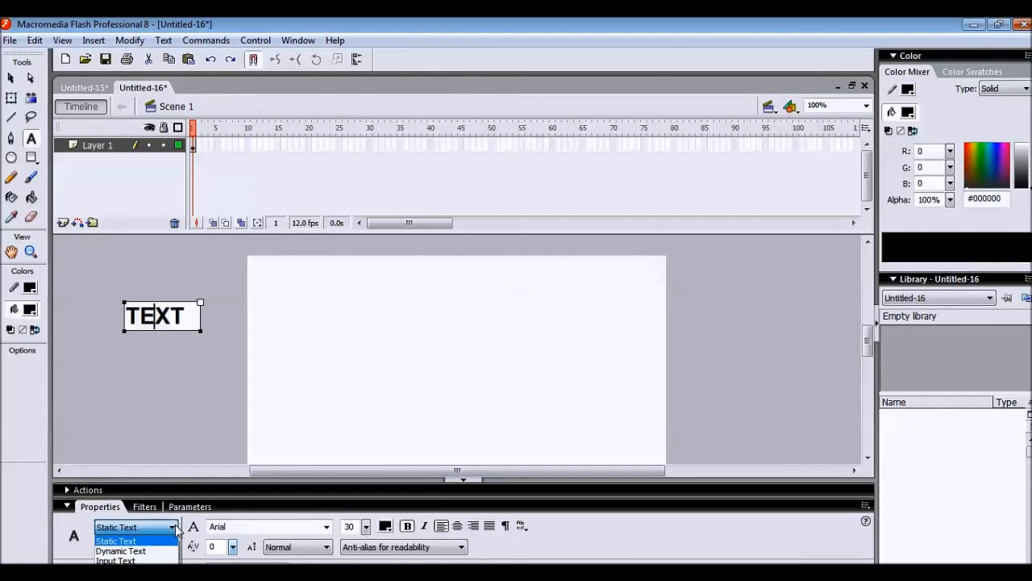
pyautogui.click(129, 551)
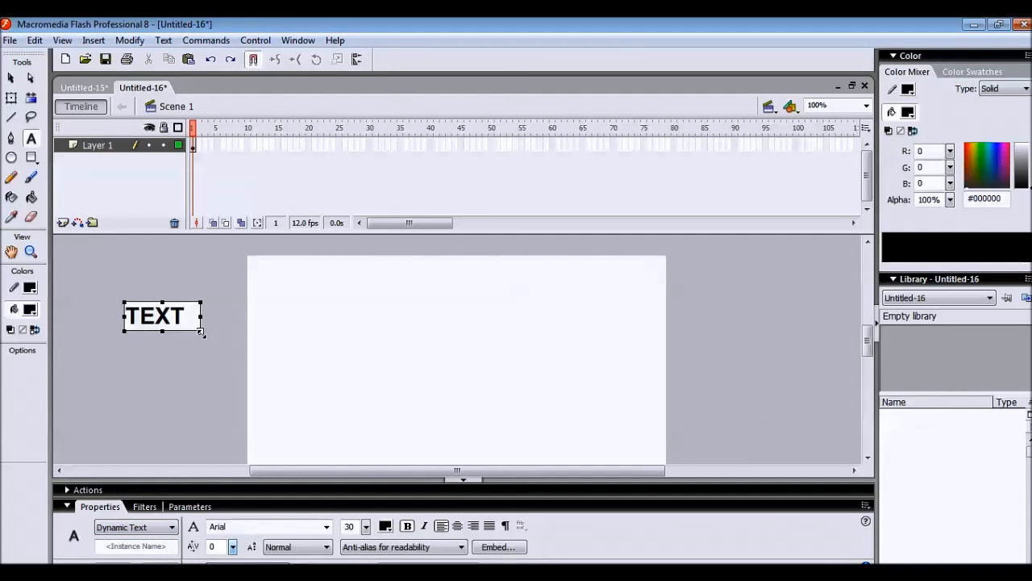
pyautogui.click(172, 526)
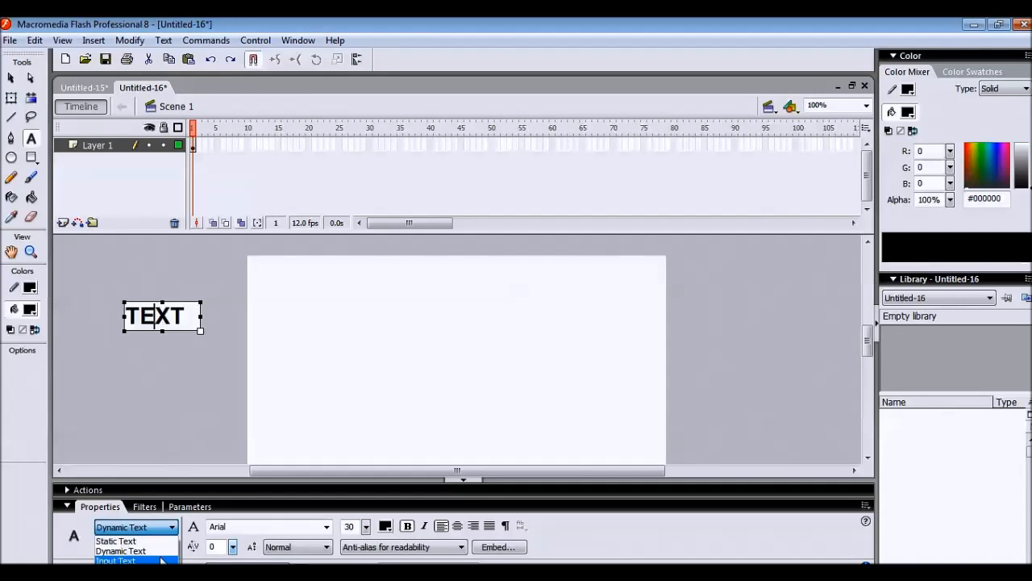
pyautogui.click(161, 559)
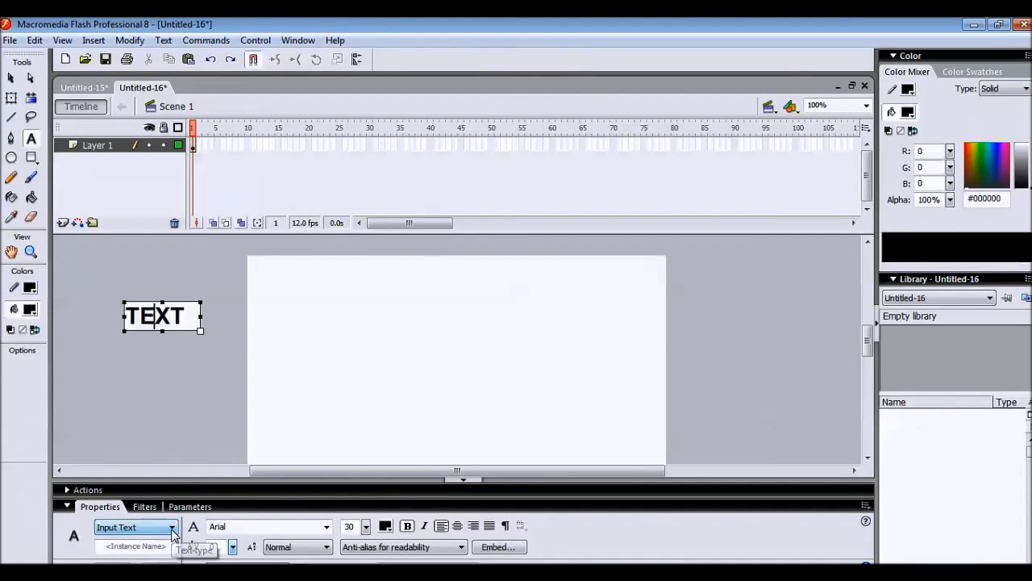
pyautogui.click(172, 528)
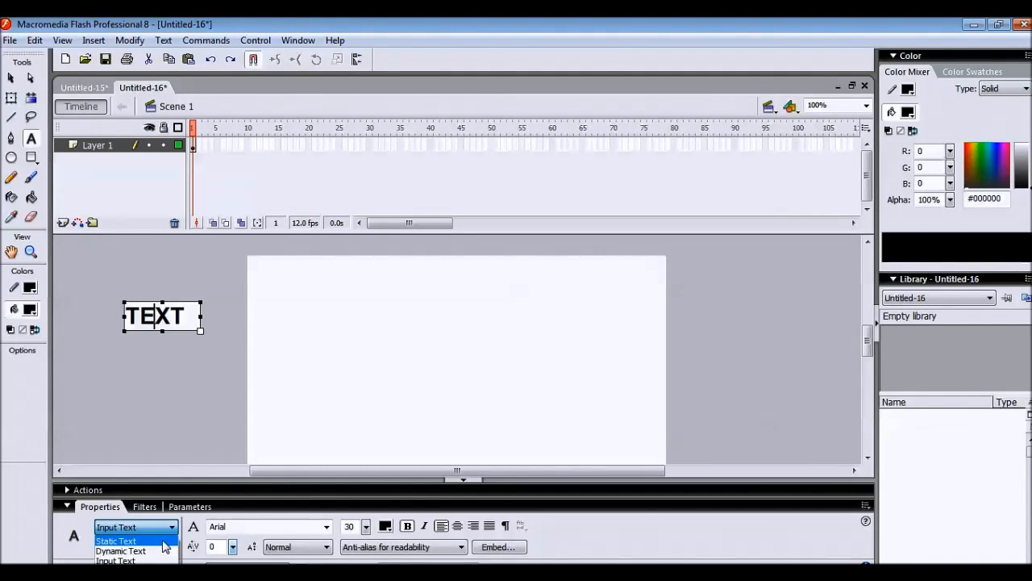
pyautogui.click(164, 541)
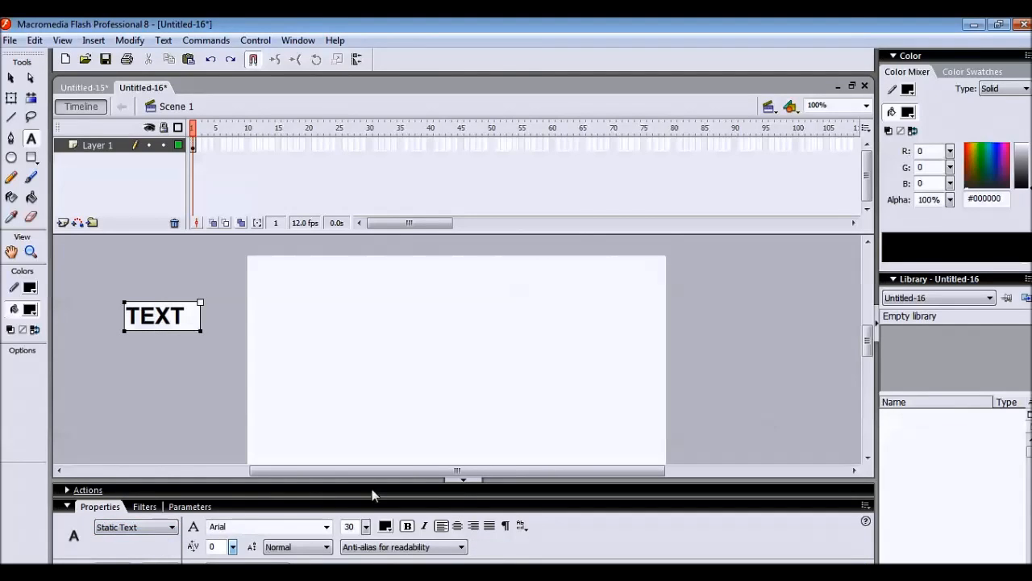
pyautogui.click(458, 478)
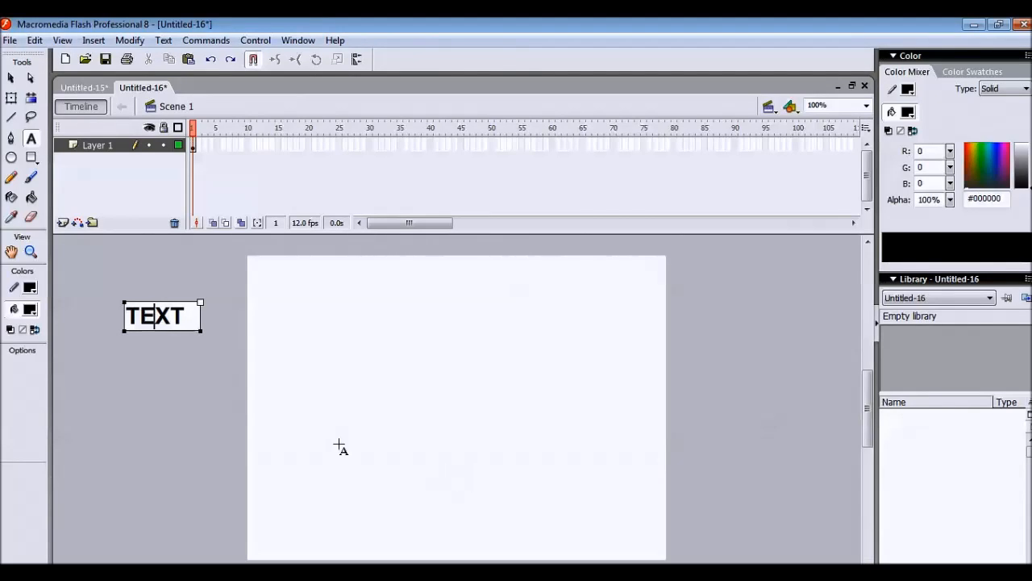
# Step: Enlarge the TEXT block in height and width with Free Transform and move it onto the upper middle of the stage
pyautogui.click(129, 360)
pyautogui.click(138, 318)
pyautogui.click(11, 77)
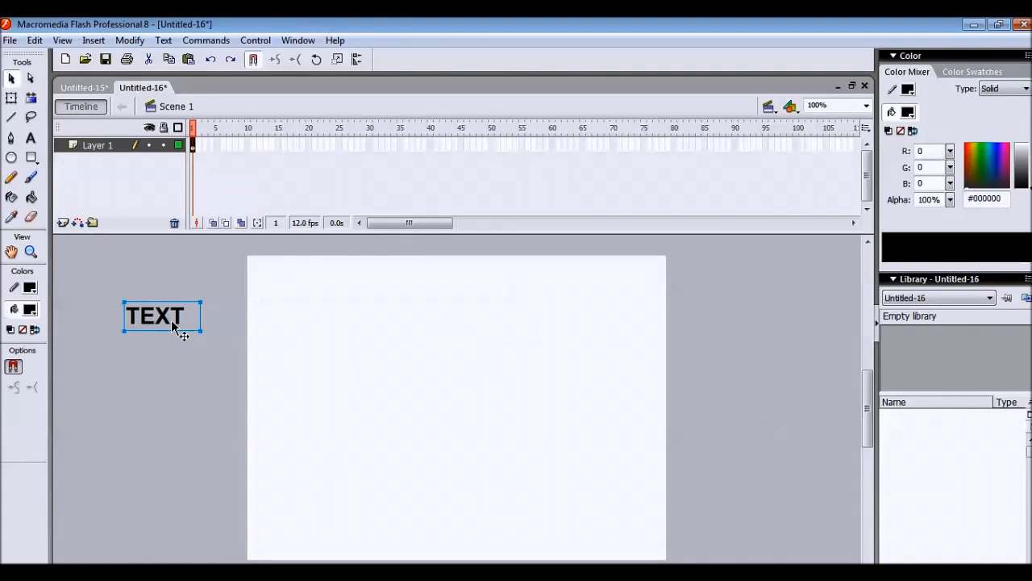
pyautogui.click(11, 97)
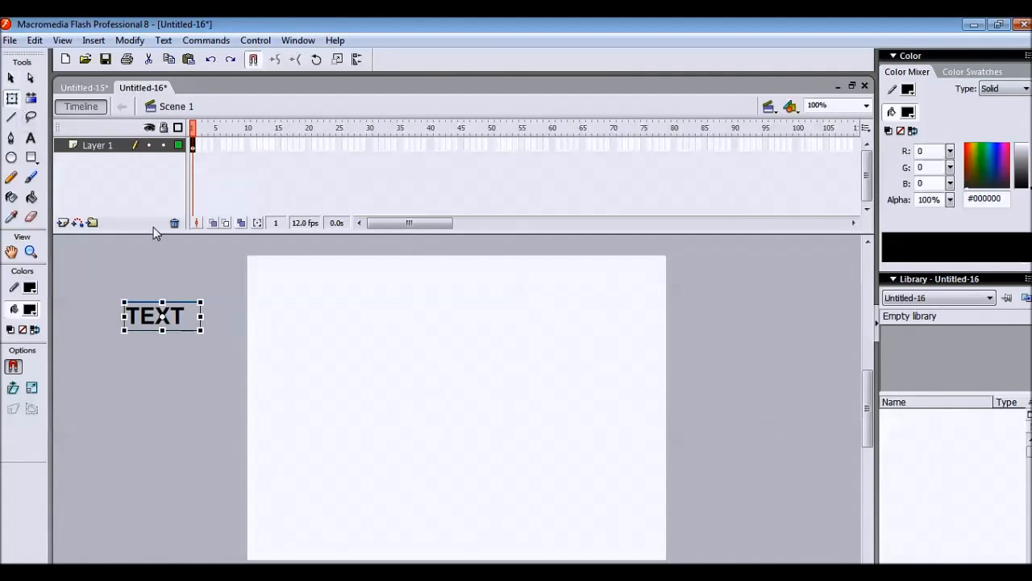
pyautogui.moveTo(162, 329); pyautogui.dragTo(162, 347)
pyautogui.moveTo(201, 316); pyautogui.dragTo(224, 316)
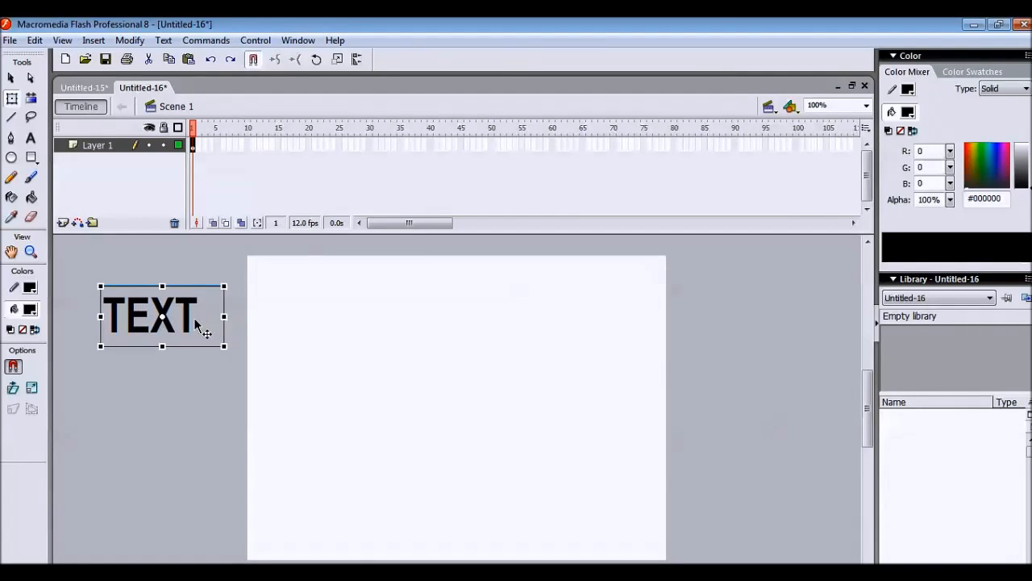
pyautogui.moveTo(162, 345); pyautogui.dragTo(162, 355)
pyautogui.moveTo(176, 316); pyautogui.dragTo(459, 335)
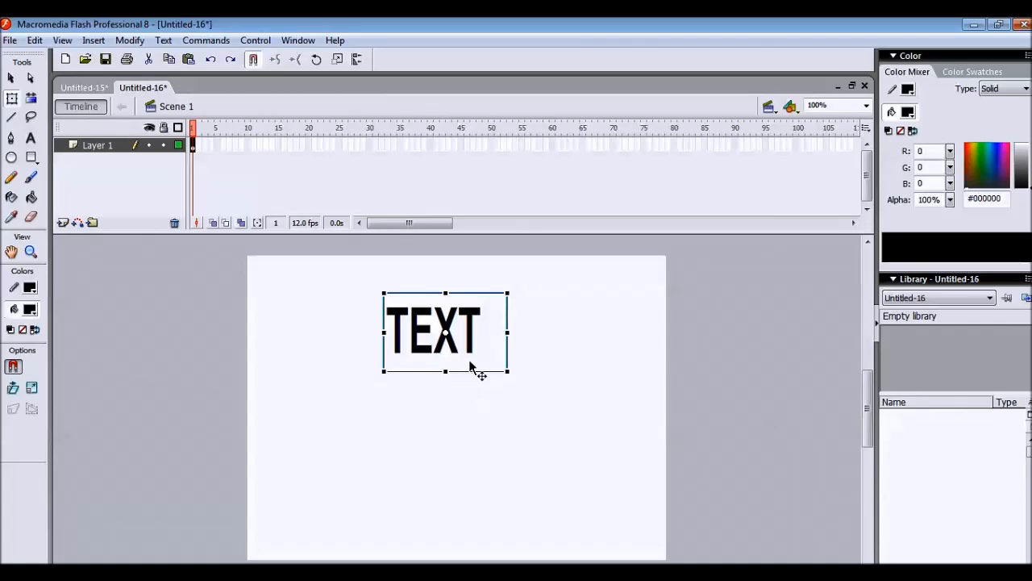
pyautogui.click(130, 41)
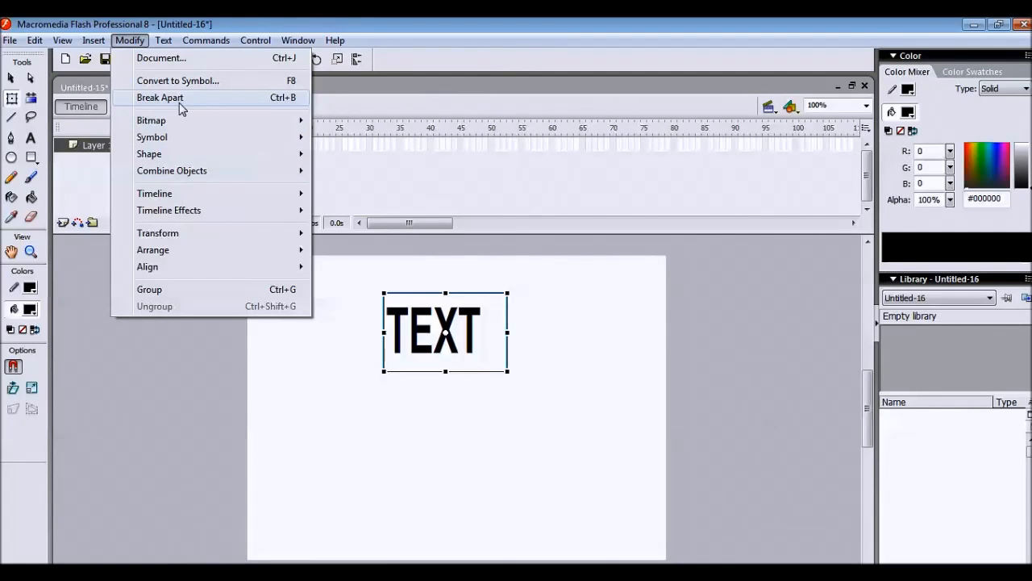
pyautogui.click(148, 385)
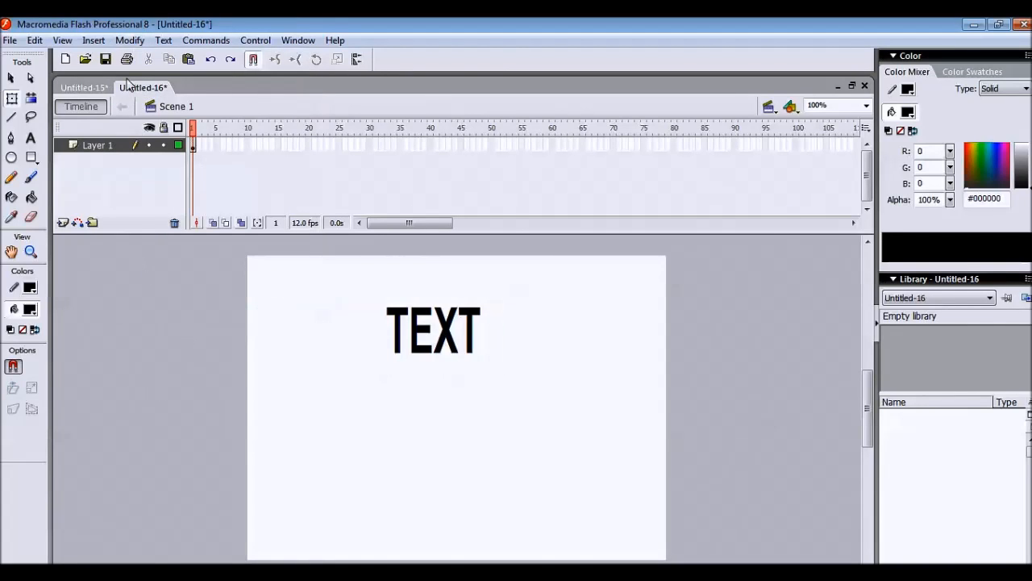
pyautogui.click(129, 40)
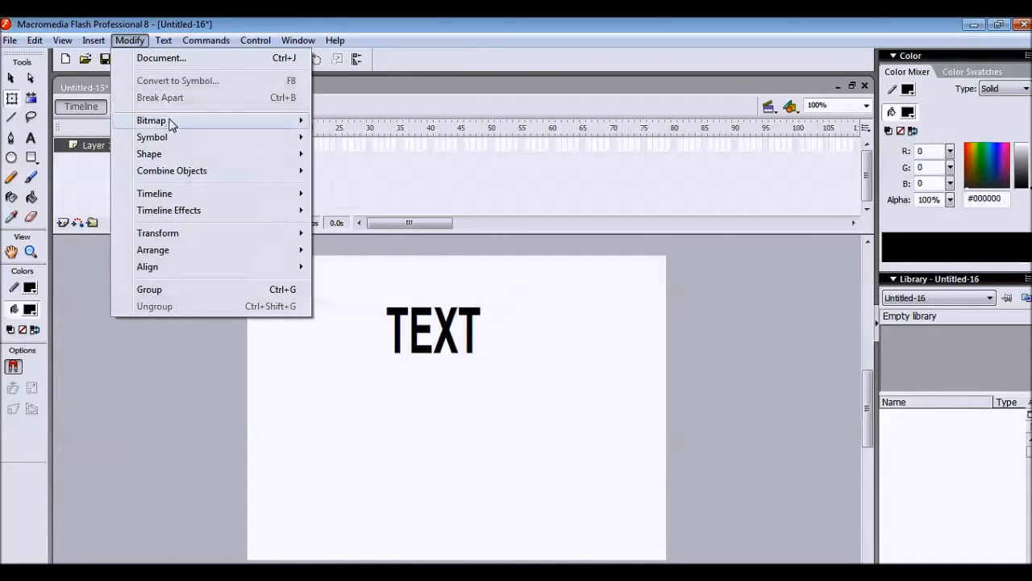
pyautogui.moveTo(171, 123)
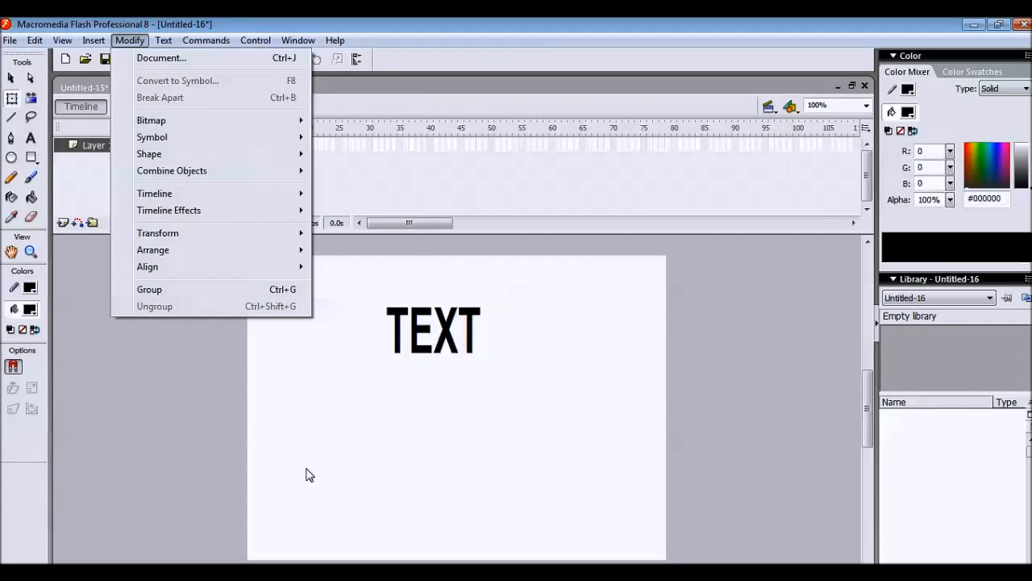
pyautogui.click(619, 373)
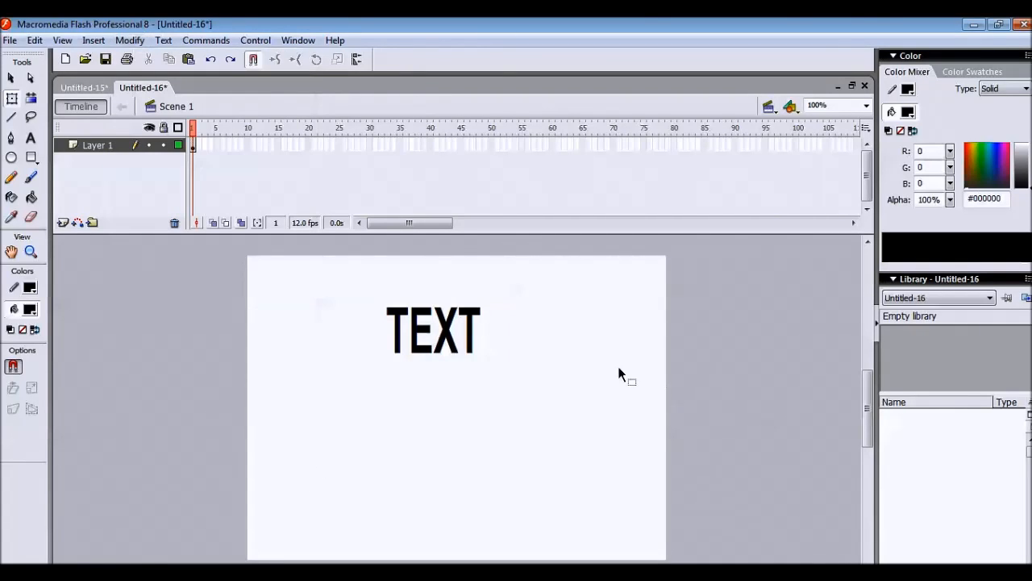
pyautogui.rightClick(499, 331)
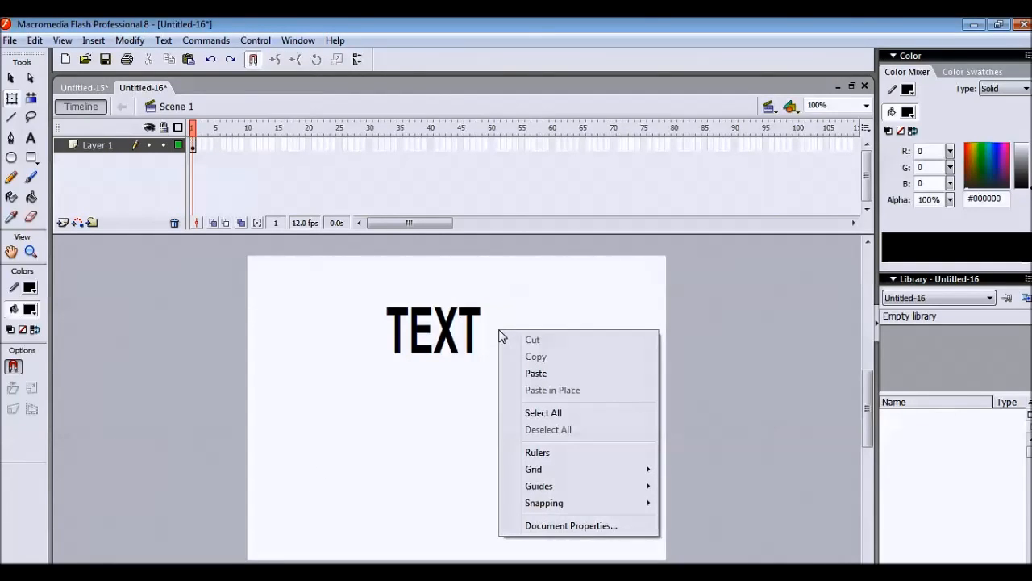
# Step: Break the TEXT block apart into individual letters
pyautogui.click(431, 337)
pyautogui.rightClick(433, 337)
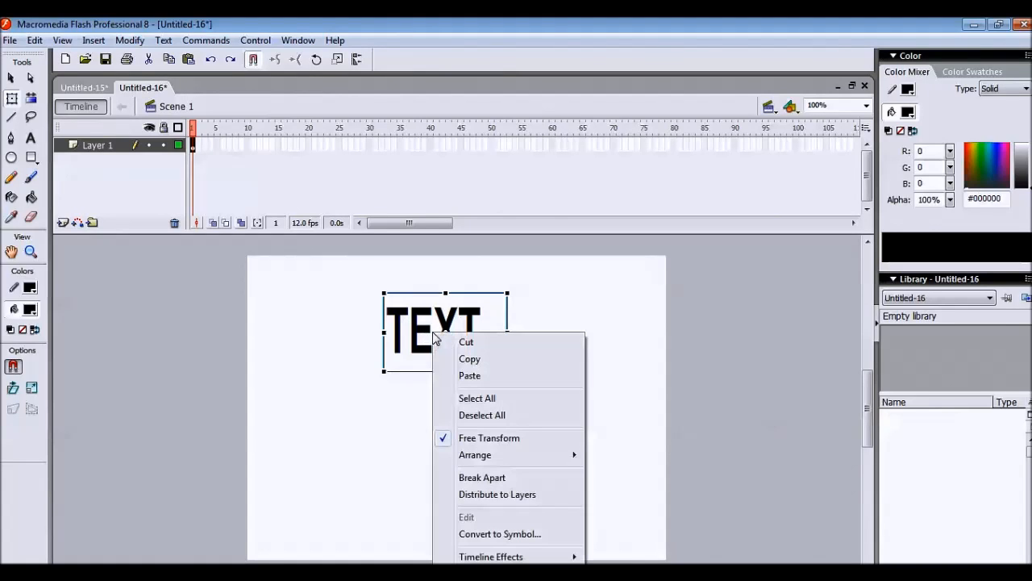
pyautogui.click(494, 481)
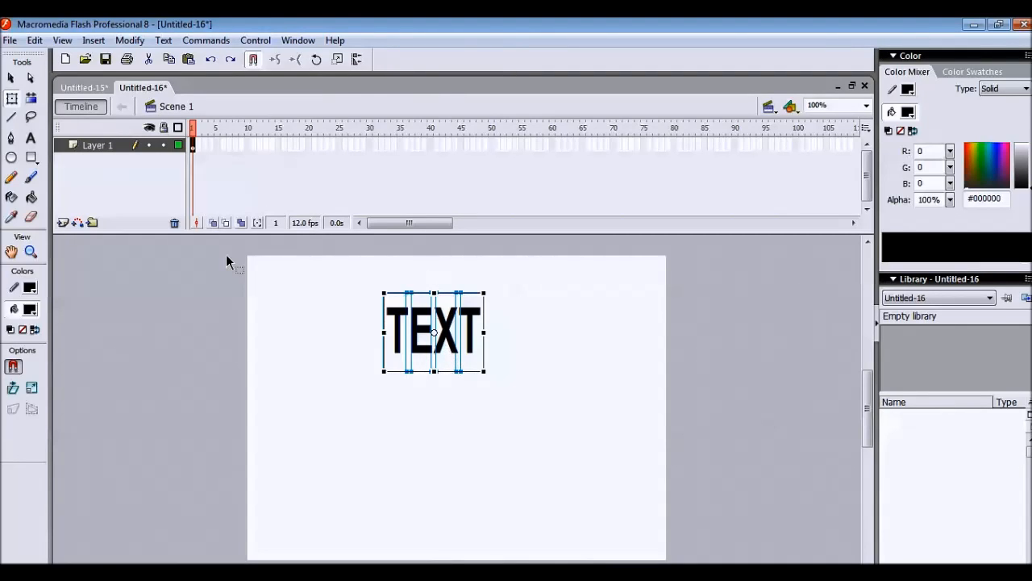
# Step: Distribute the four separate letters of TEXT to individual layers
pyautogui.click(129, 42)
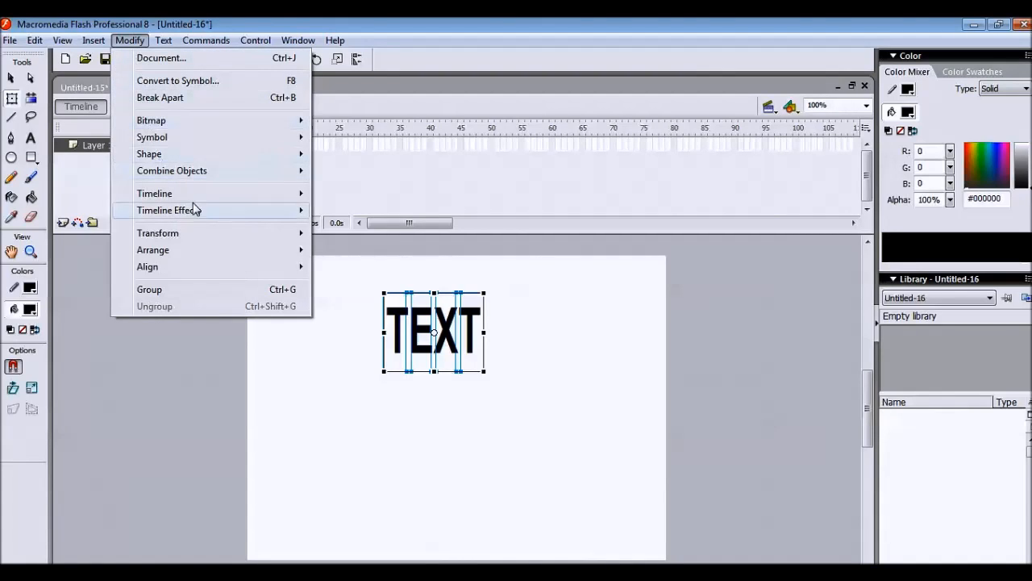
pyautogui.moveTo(213, 240)
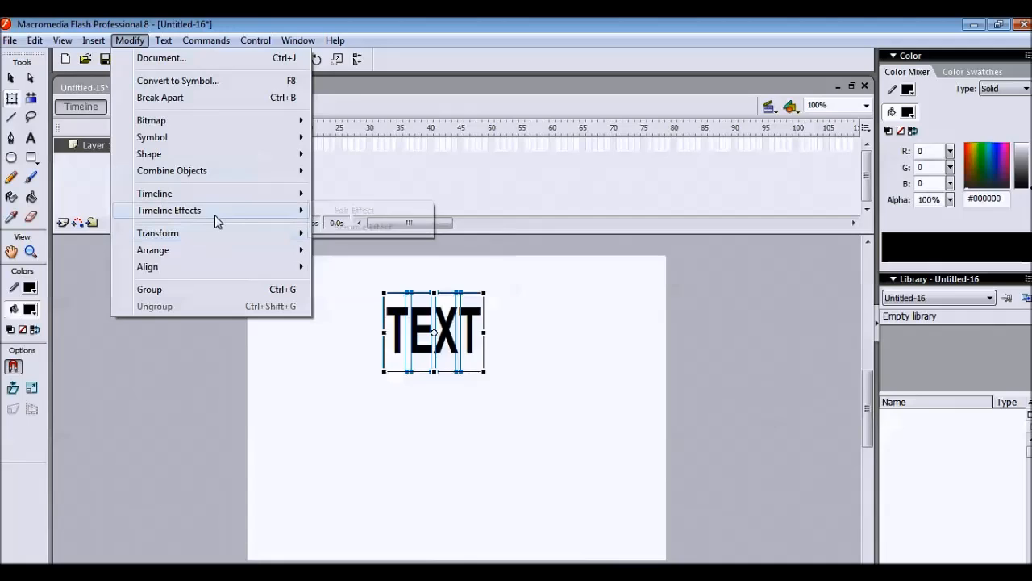
pyautogui.moveTo(218, 200)
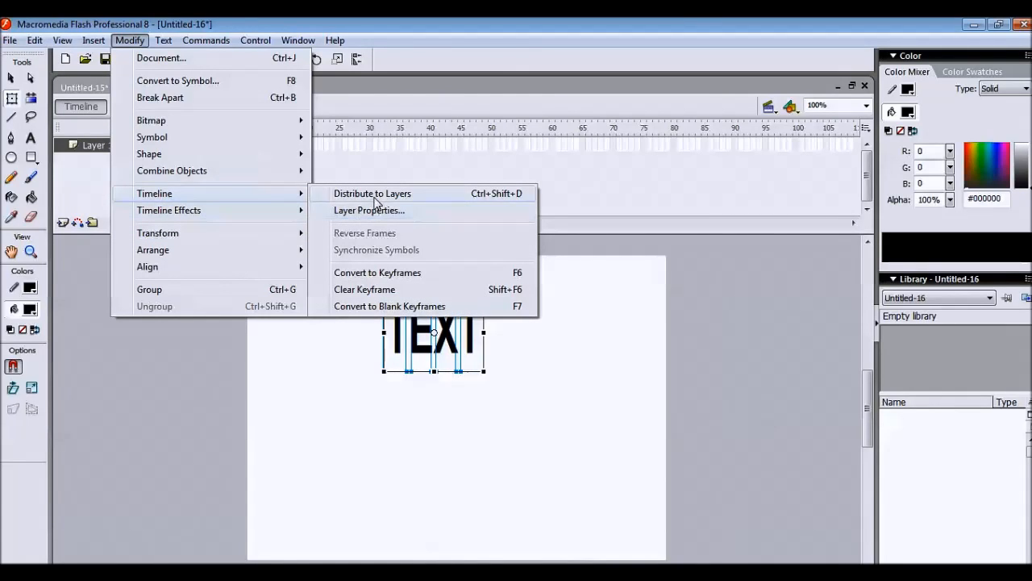
pyautogui.press('Escape')
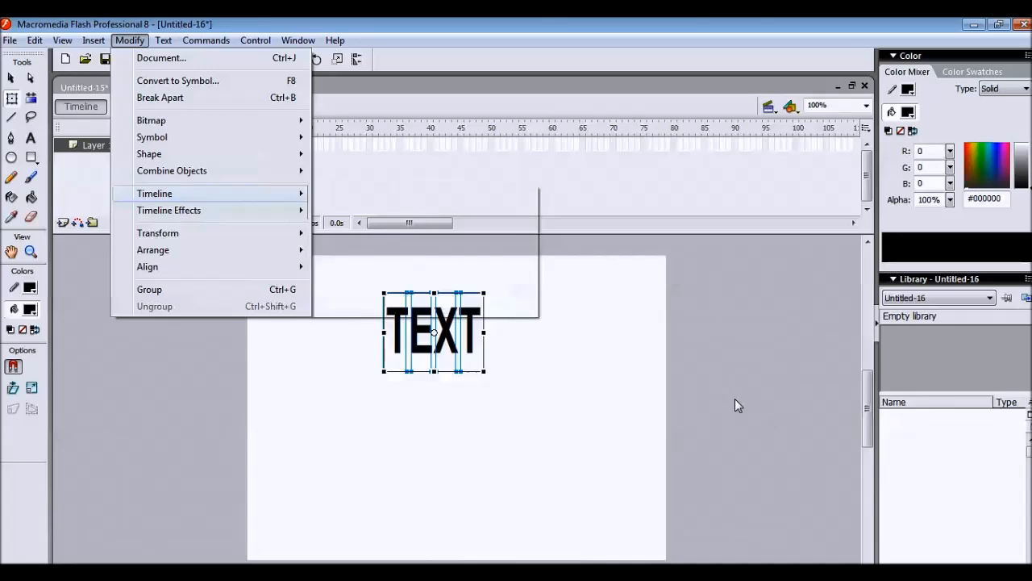
pyautogui.click(735, 399)
pyautogui.moveTo(370, 287); pyautogui.dragTo(491, 375)
pyautogui.rightClick(444, 337)
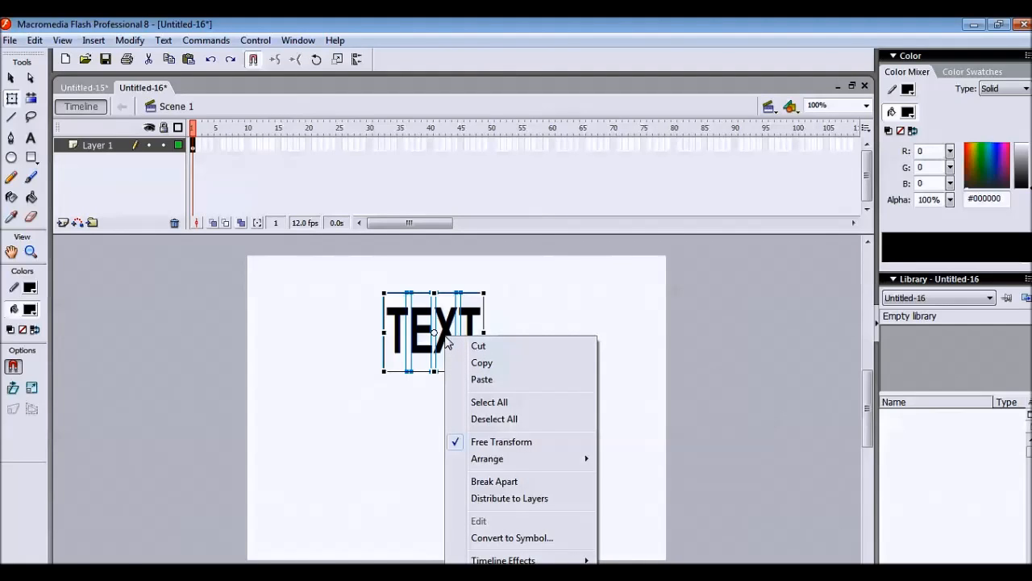
pyautogui.click(524, 499)
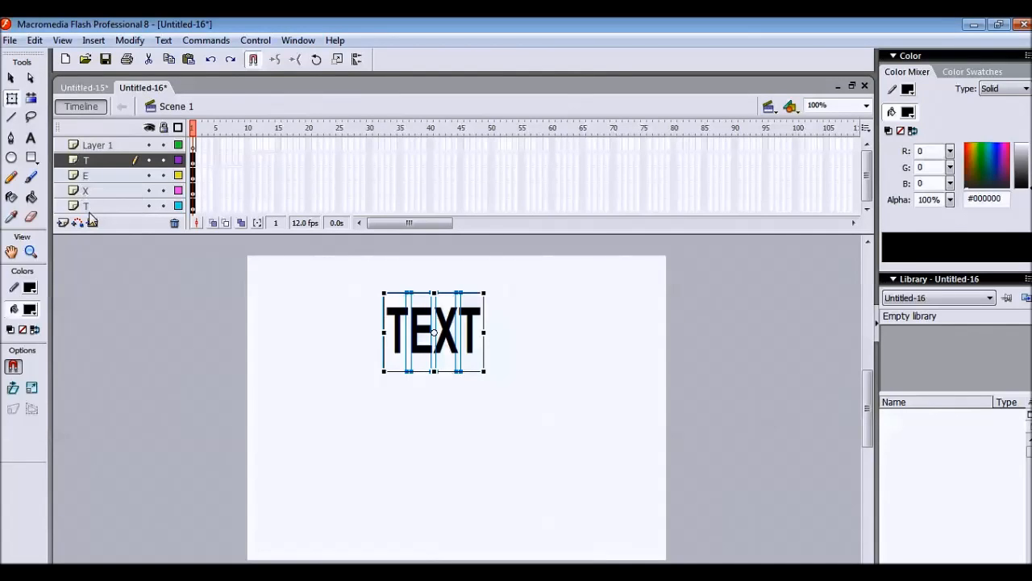
pyautogui.click(579, 344)
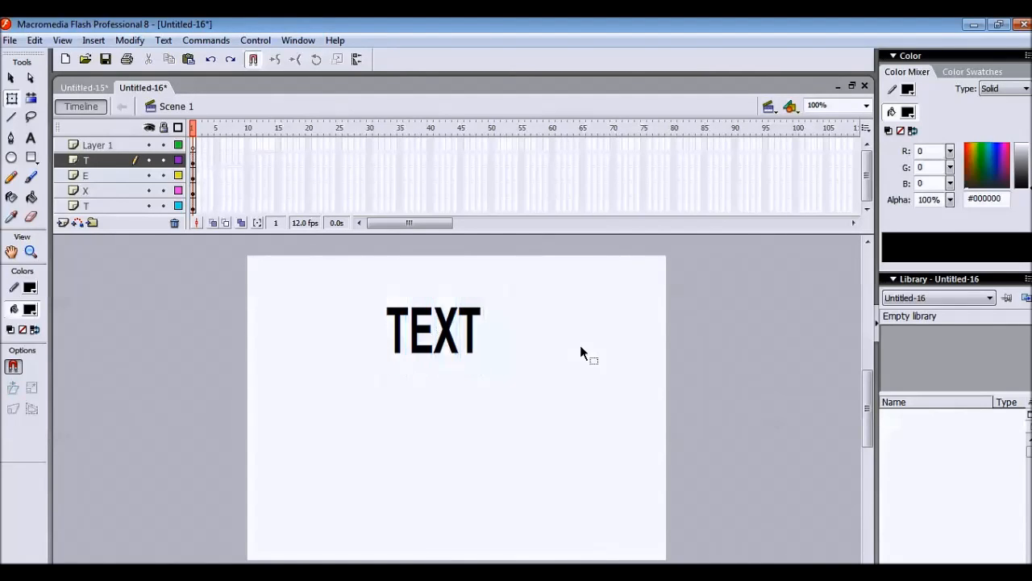
# Step: Insert a keyframe at frame 10 on all four letter layers T, E, X and T
pyautogui.click(193, 161)
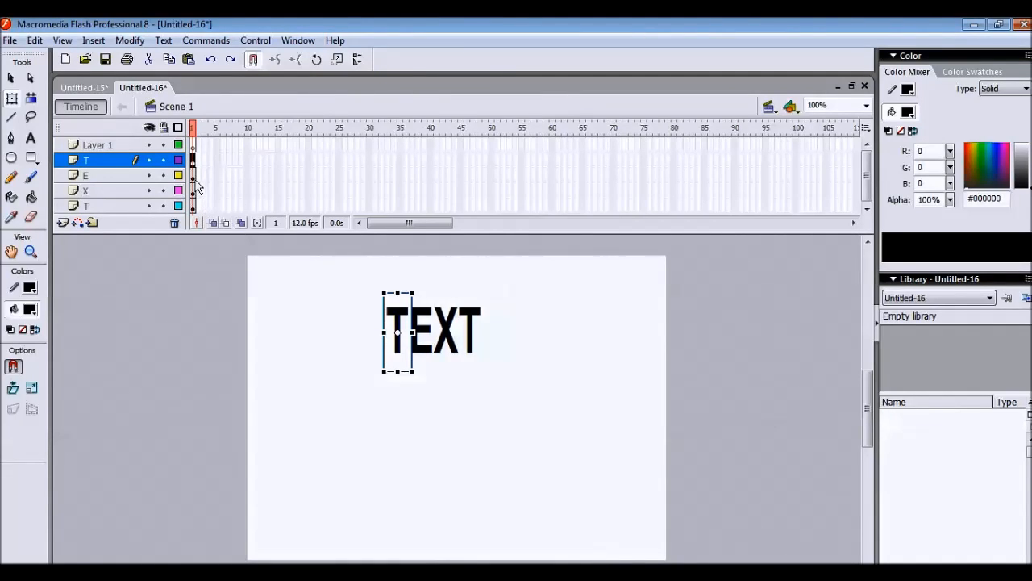
pyautogui.keyDown('shift'); pyautogui.click(194, 175); pyautogui.keyUp('shift')
pyautogui.keyDown('shift'); pyautogui.click(194, 190); pyautogui.keyUp('shift')
pyautogui.keyDown('shift'); pyautogui.click(194, 206); pyautogui.keyUp('shift')
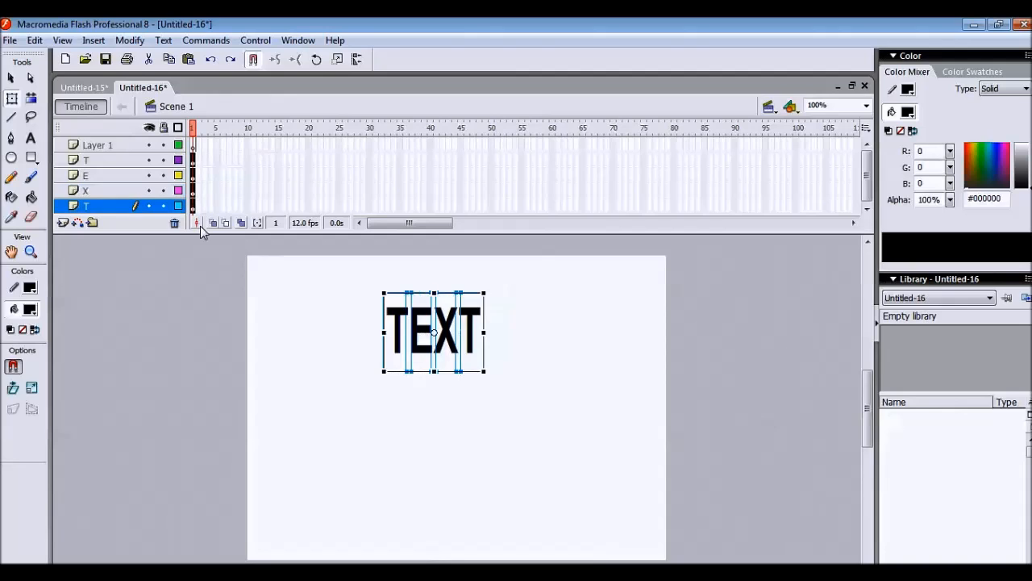
pyautogui.click(248, 160)
pyautogui.keyDown('shift'); pyautogui.click(248, 175); pyautogui.keyUp('shift')
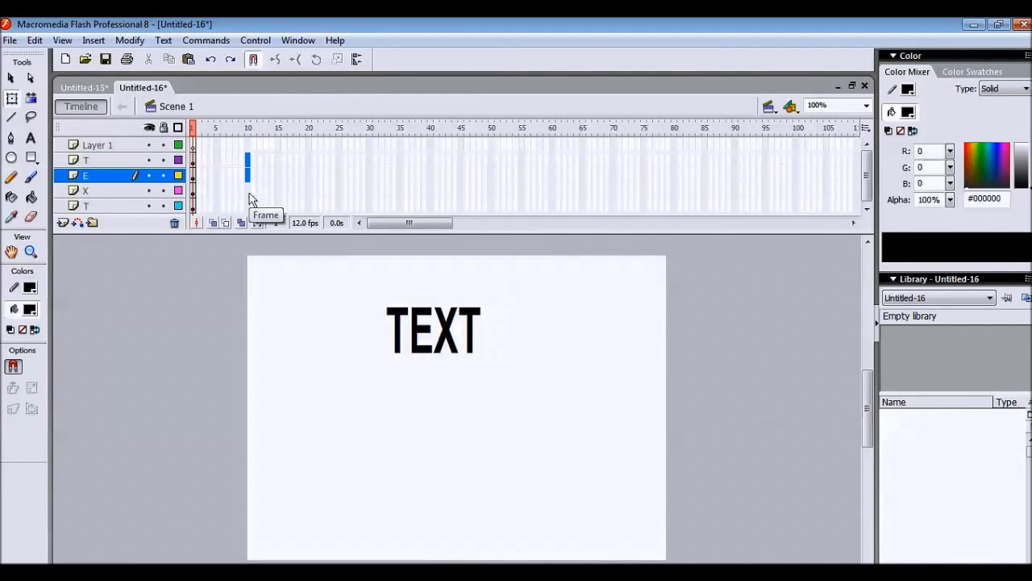
pyautogui.keyDown('shift'); pyautogui.click(249, 190); pyautogui.keyUp('shift')
pyautogui.keyDown('shift'); pyautogui.click(248, 206); pyautogui.keyUp('shift')
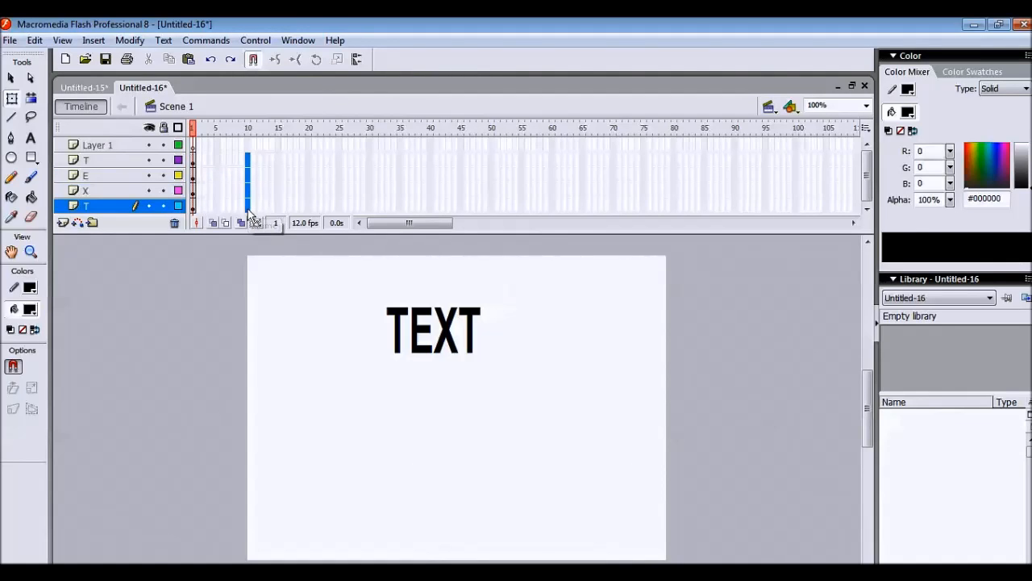
pyautogui.rightClick(248, 165)
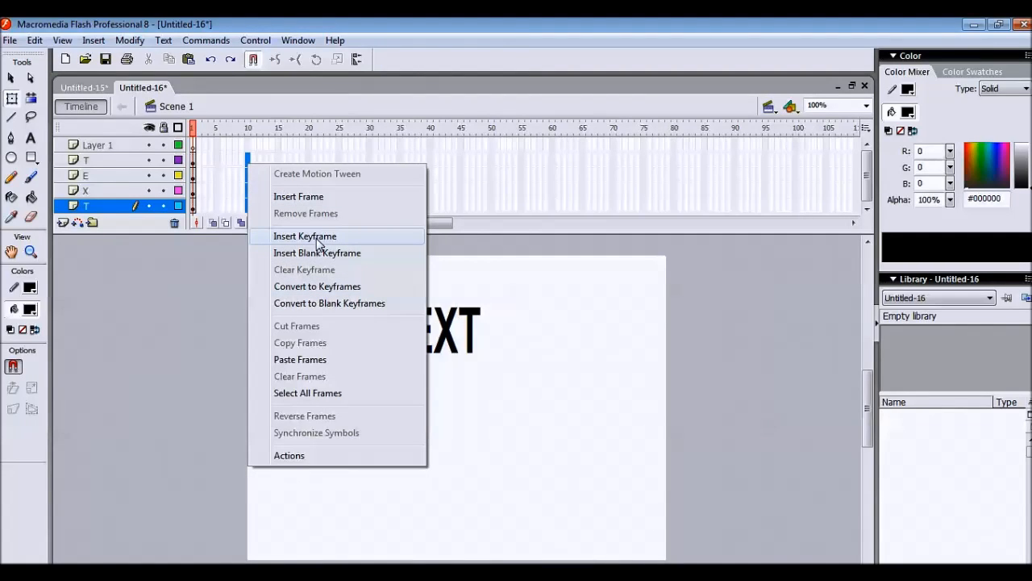
pyautogui.click(318, 237)
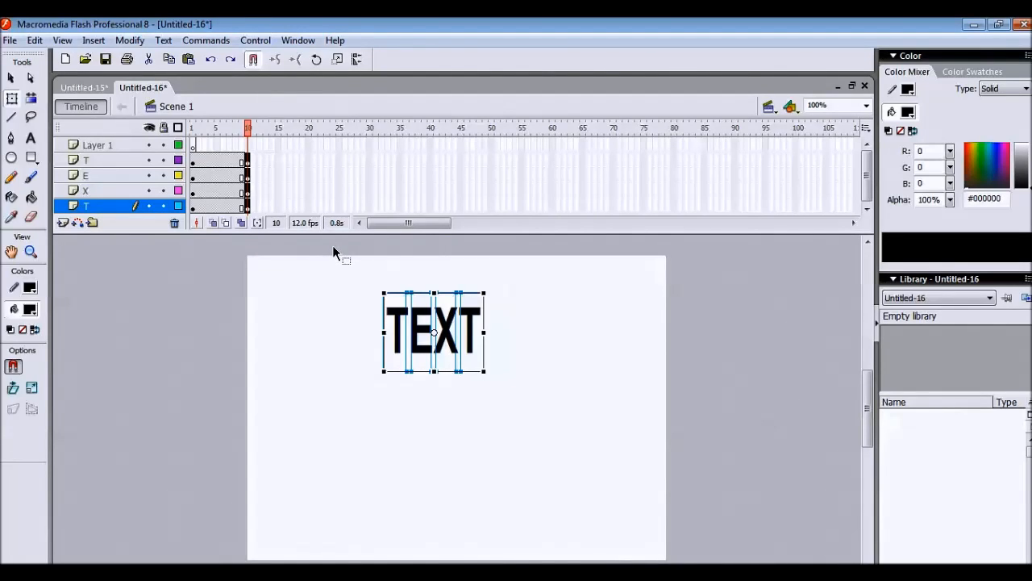
# Step: Insert a keyframe at frame 20 on all four letter layers
pyautogui.click(308, 160)
pyautogui.keyDown('ctrl'); pyautogui.click(309, 177); pyautogui.keyUp('ctrl')
pyautogui.keyDown('ctrl'); pyautogui.click(309, 192); pyautogui.keyUp('ctrl')
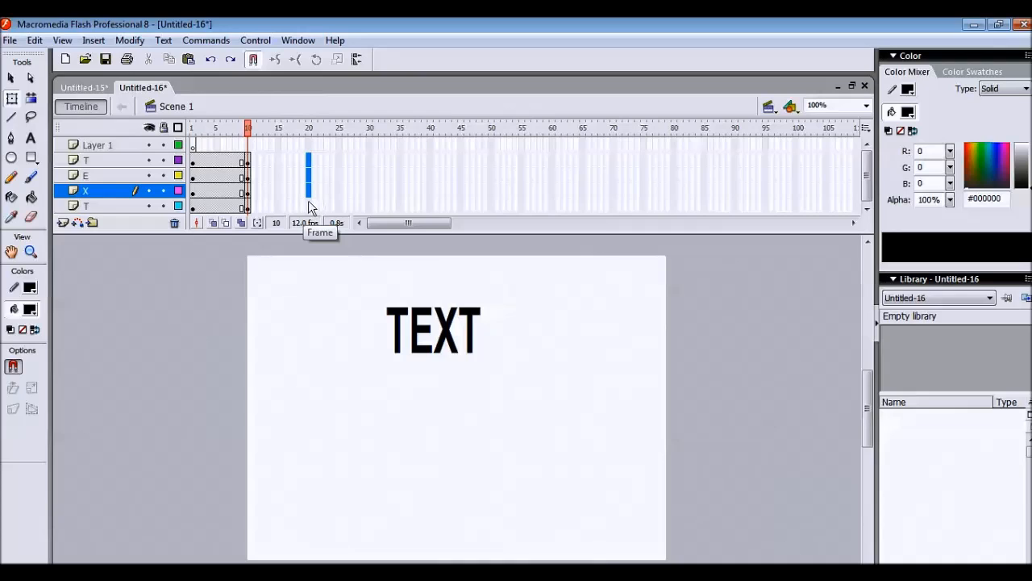
pyautogui.keyDown('ctrl'); pyautogui.click(309, 204); pyautogui.keyUp('ctrl')
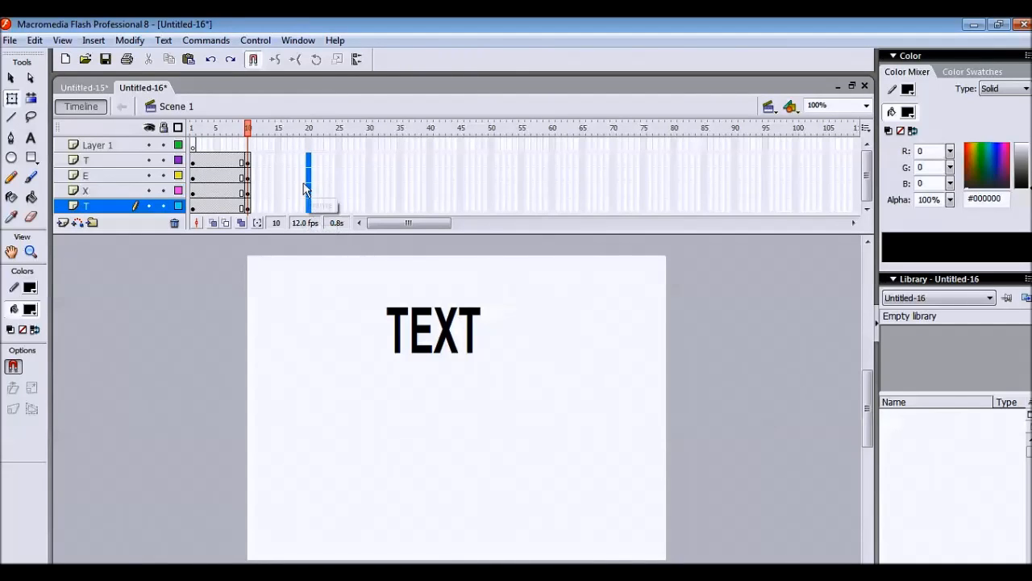
pyautogui.rightClick(308, 178)
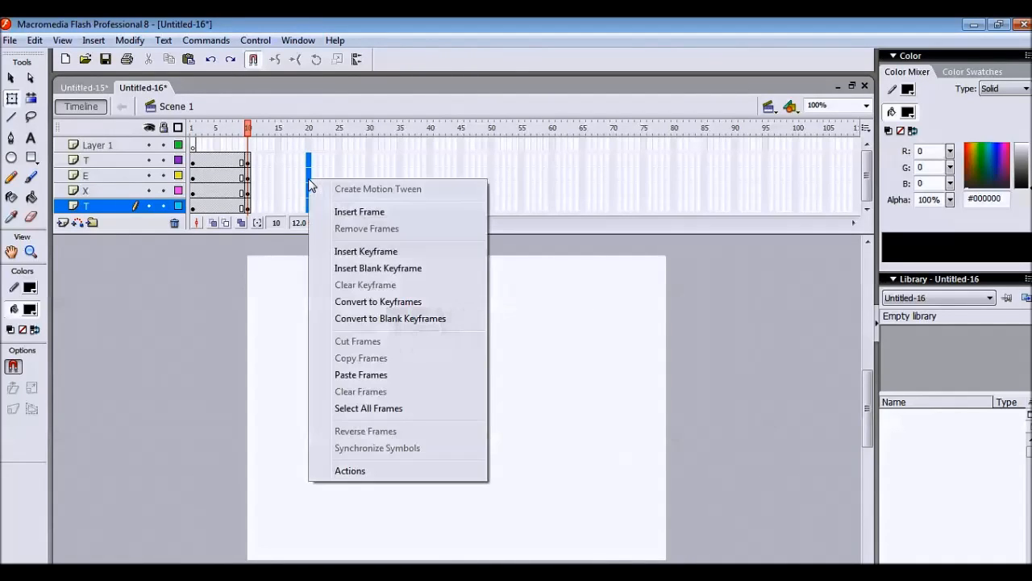
pyautogui.click(344, 253)
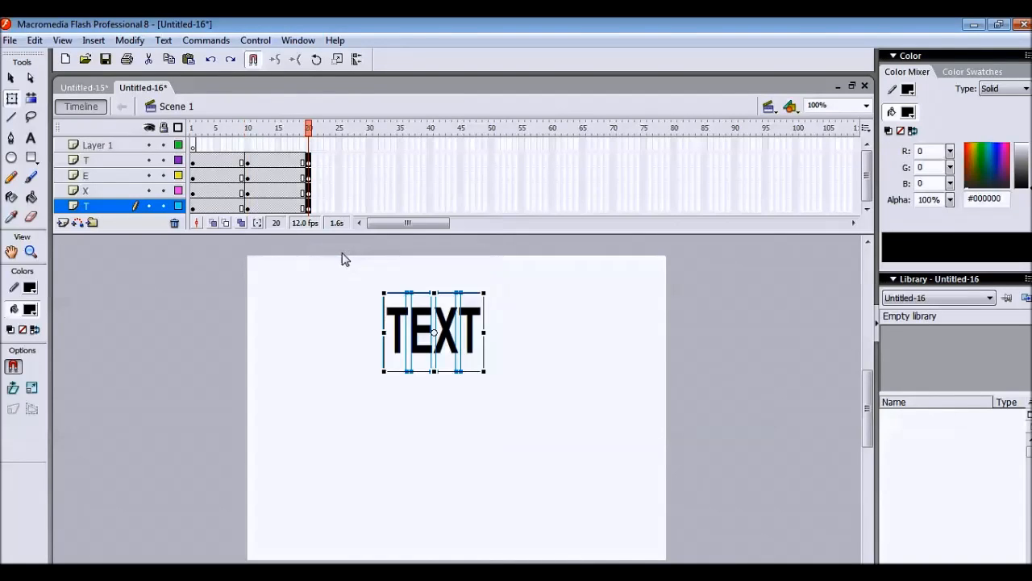
# Step: Select frames 10 to 20 on the four letter layers and move the letters up near the stage's upper edge at frame 20
pyautogui.click(248, 163)
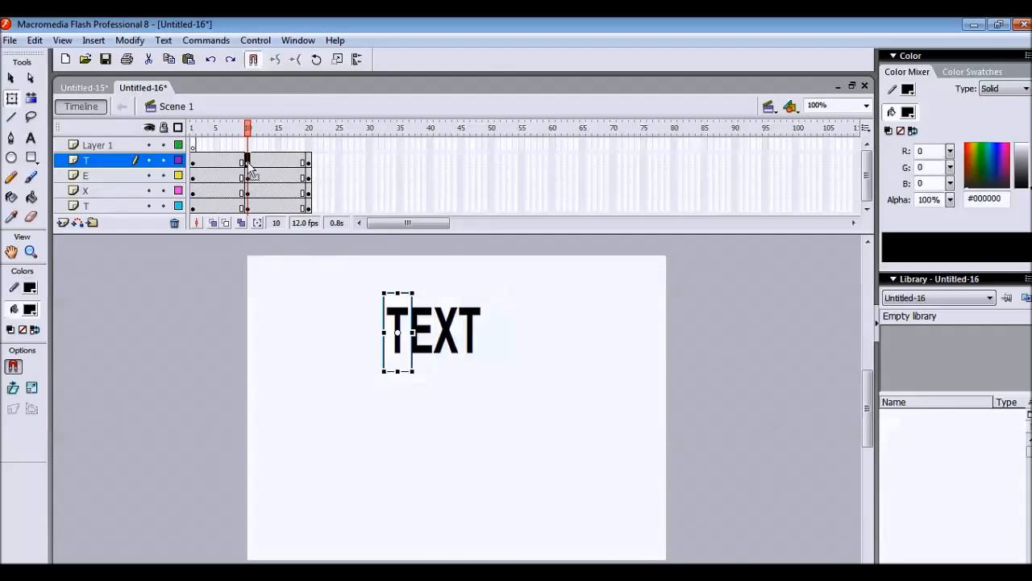
pyautogui.keyDown('shift'); pyautogui.click(306, 165); pyautogui.keyUp('shift')
pyautogui.keyDown('shift'); pyautogui.click(307, 208); pyautogui.keyUp('shift')
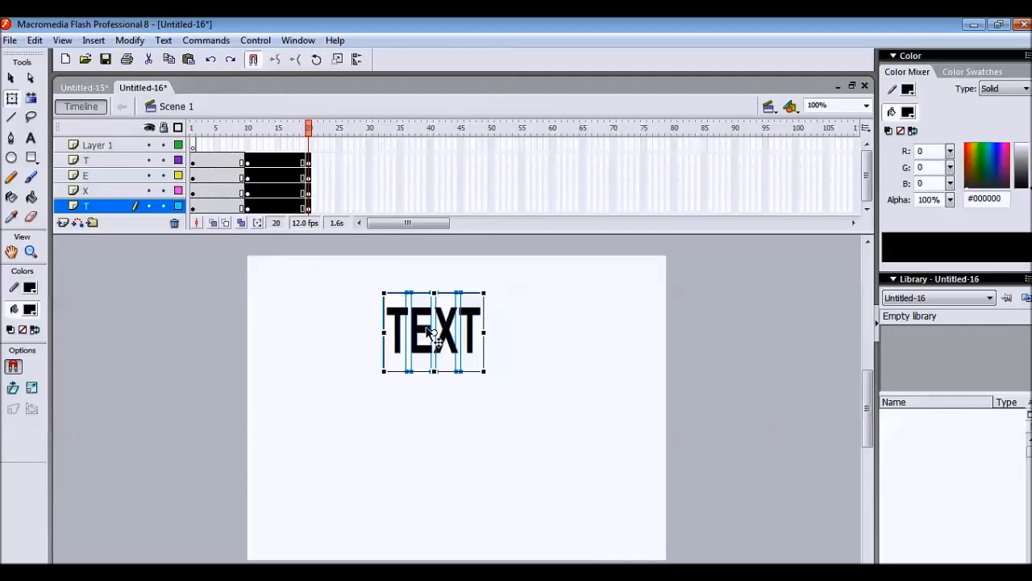
pyautogui.moveTo(433, 334); pyautogui.dragTo(428, 301)
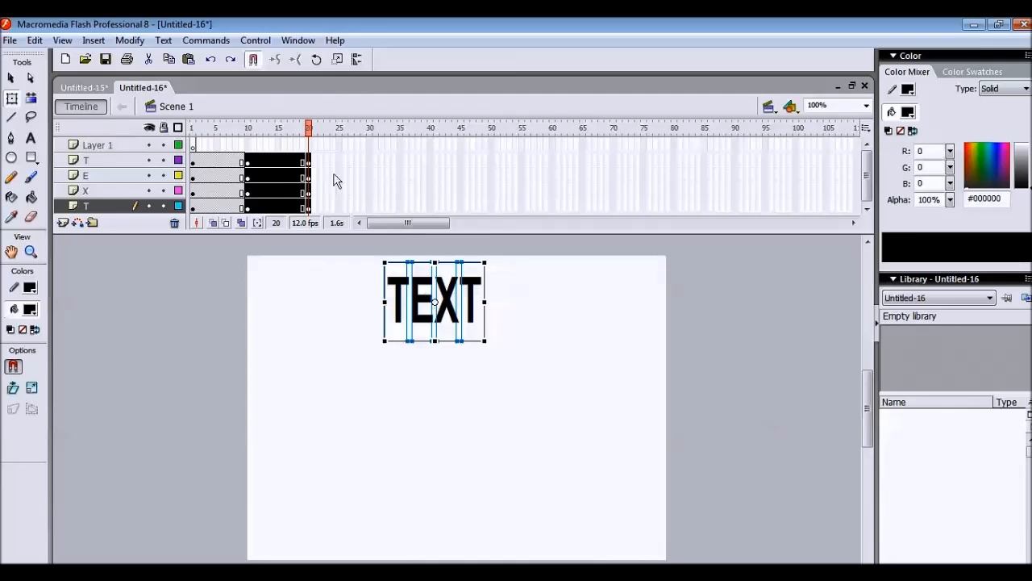
# Step: Create a motion tween between frames 10 and 20 on all four letter layers
pyautogui.rightClick(259, 166)
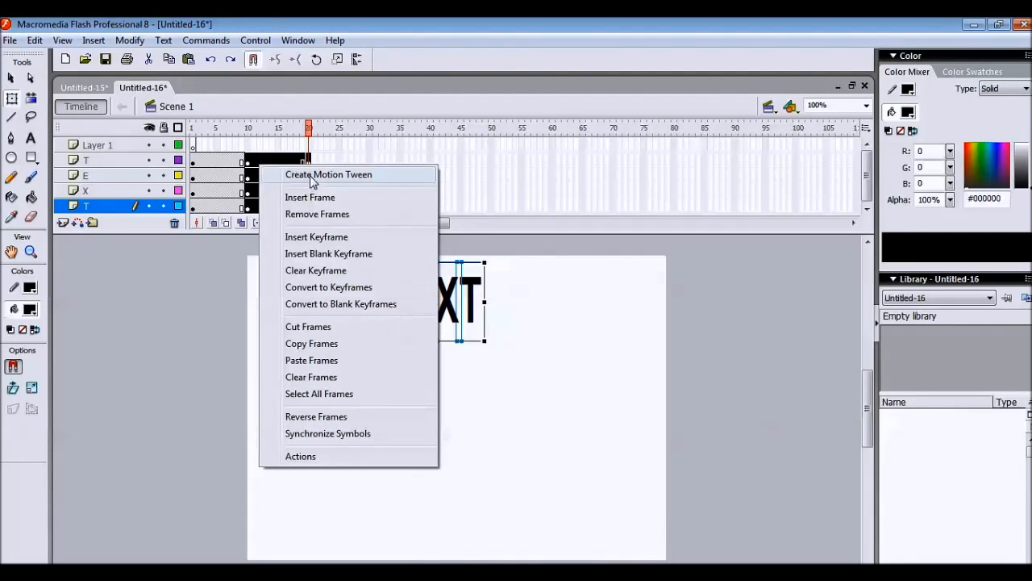
pyautogui.click(313, 181)
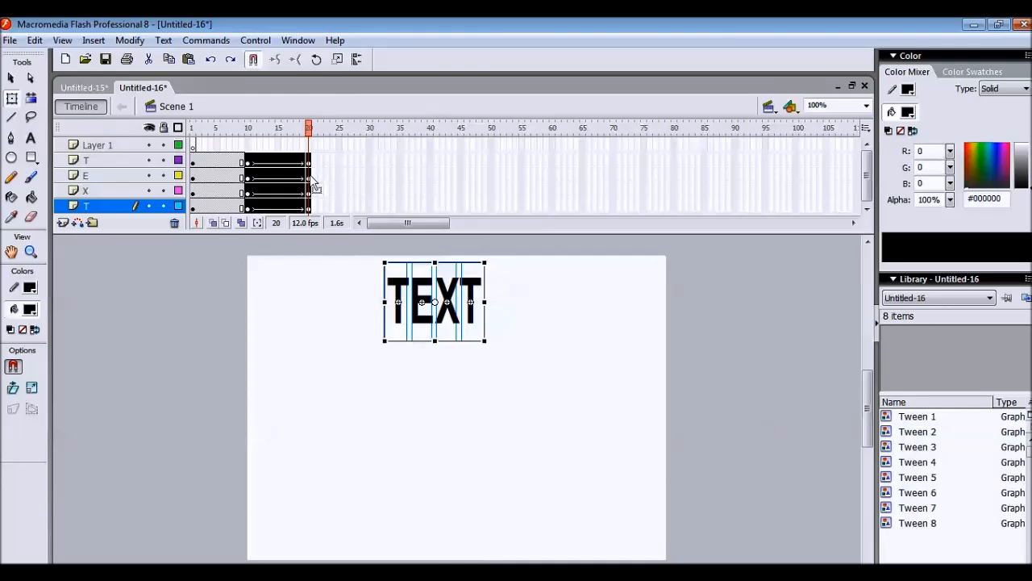
pyautogui.moveTo(308, 129)
pyautogui.mouseDown()
pyautogui.moveTo(232, 135)
pyautogui.moveTo(311, 142)
pyautogui.mouseUp()
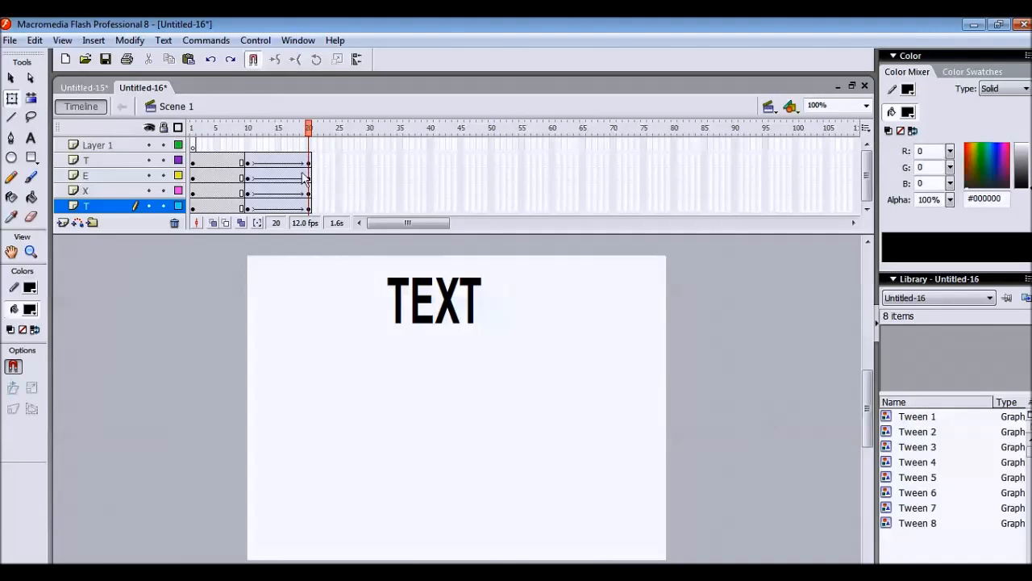
# Step: Shift the E layer's tween span so that it runs from frame 20 to frame 30
pyautogui.click(250, 166)
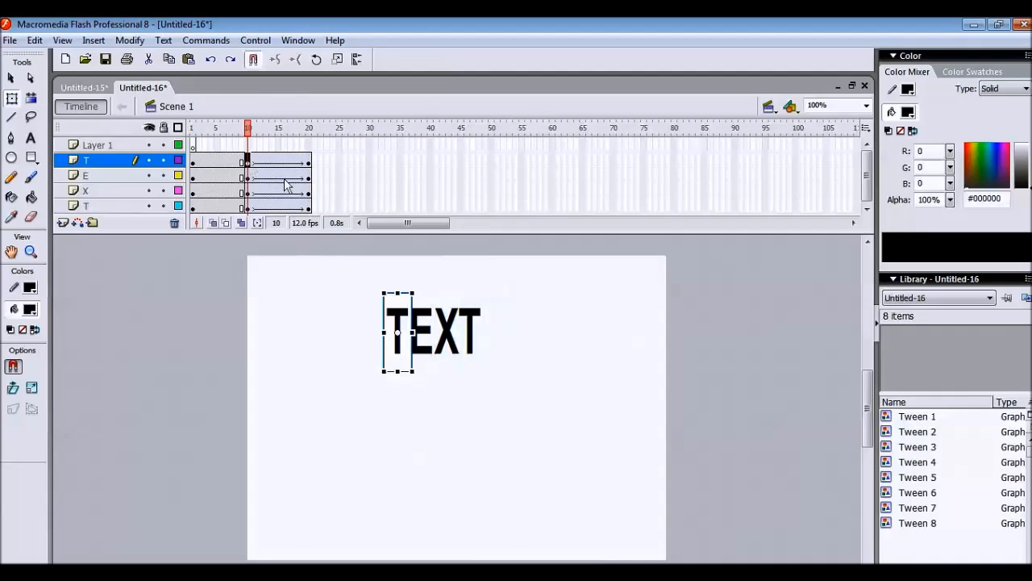
pyautogui.doubleClick(309, 164)
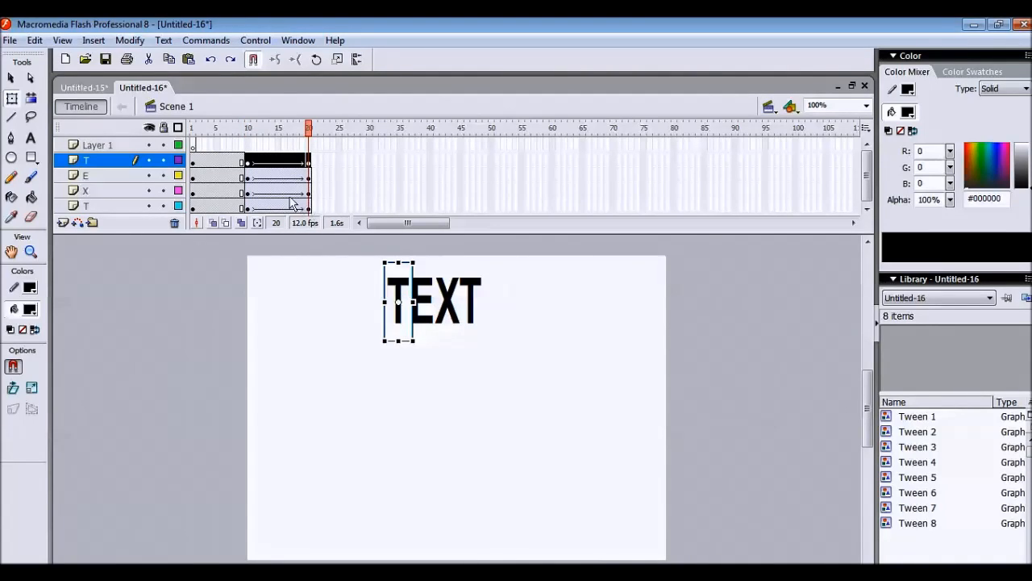
pyautogui.click(248, 177)
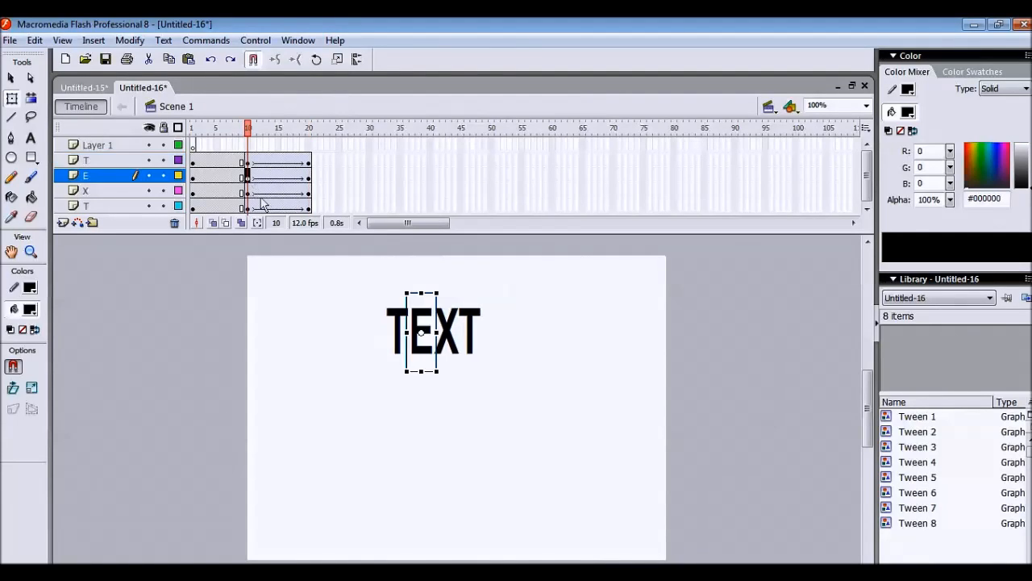
pyautogui.doubleClick(307, 179)
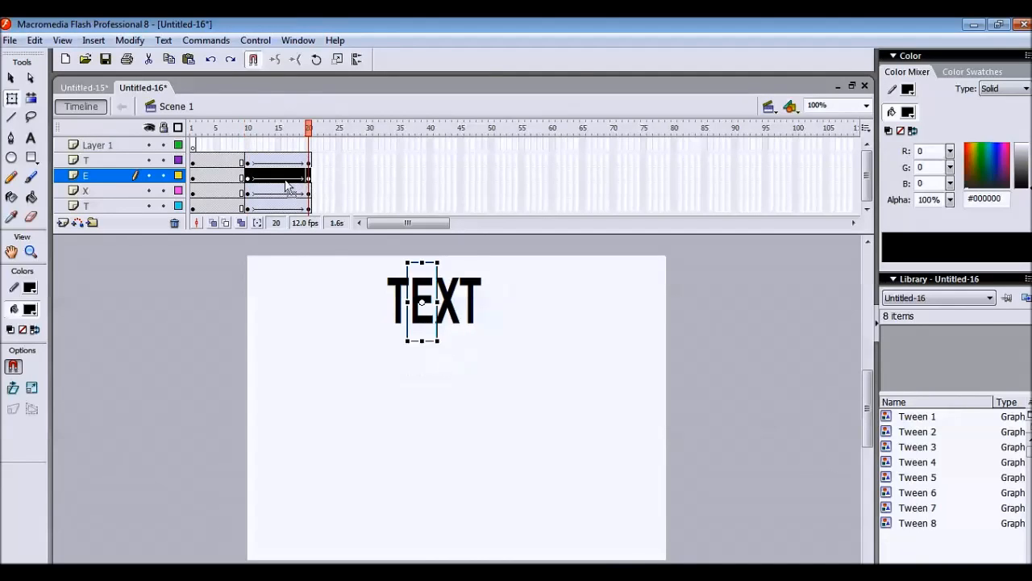
pyautogui.moveTo(286, 185); pyautogui.dragTo(348, 187)
# Step: Shift the X layer's tween to frames 30 to 40 and the last T layer's tween to frames 40 to 50
pyautogui.click(249, 194)
pyautogui.keyDown('shift'); pyautogui.click(309, 193); pyautogui.keyUp('shift')
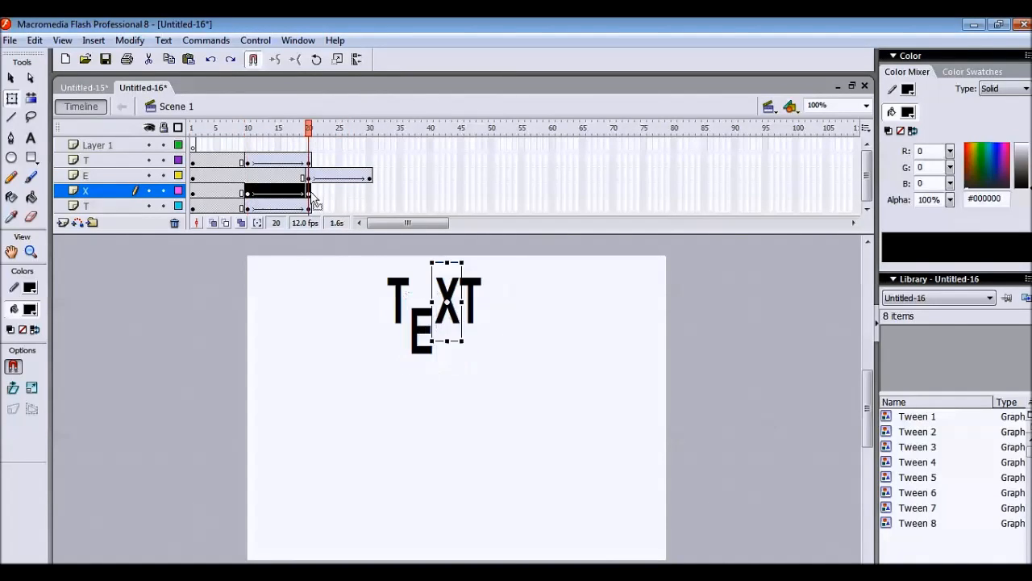
pyautogui.moveTo(281, 189); pyautogui.dragTo(407, 204)
pyautogui.click(248, 207)
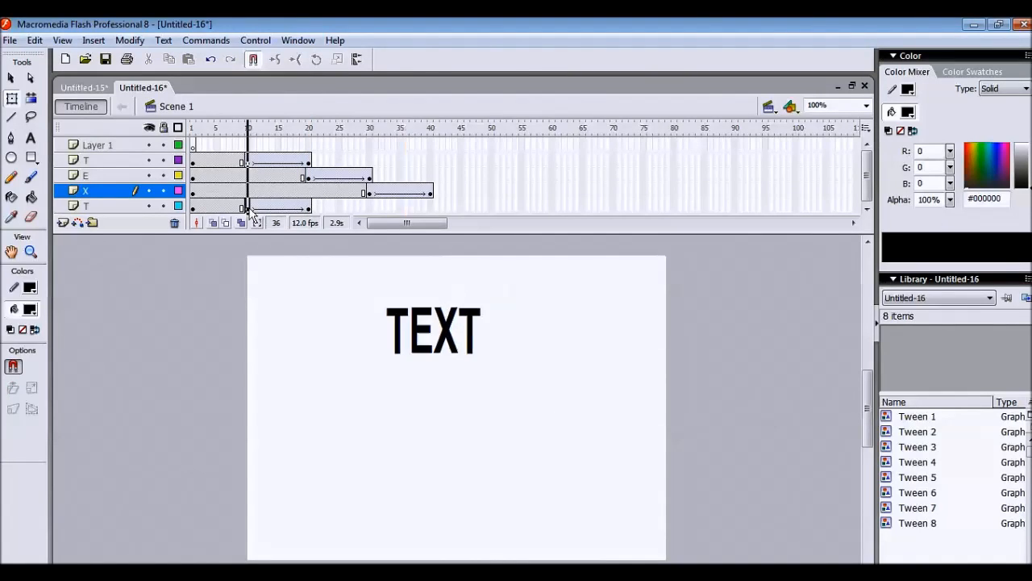
pyautogui.keyDown('shift'); pyautogui.click(308, 208); pyautogui.keyUp('shift')
pyautogui.moveTo(278, 207); pyautogui.dragTo(461, 219)
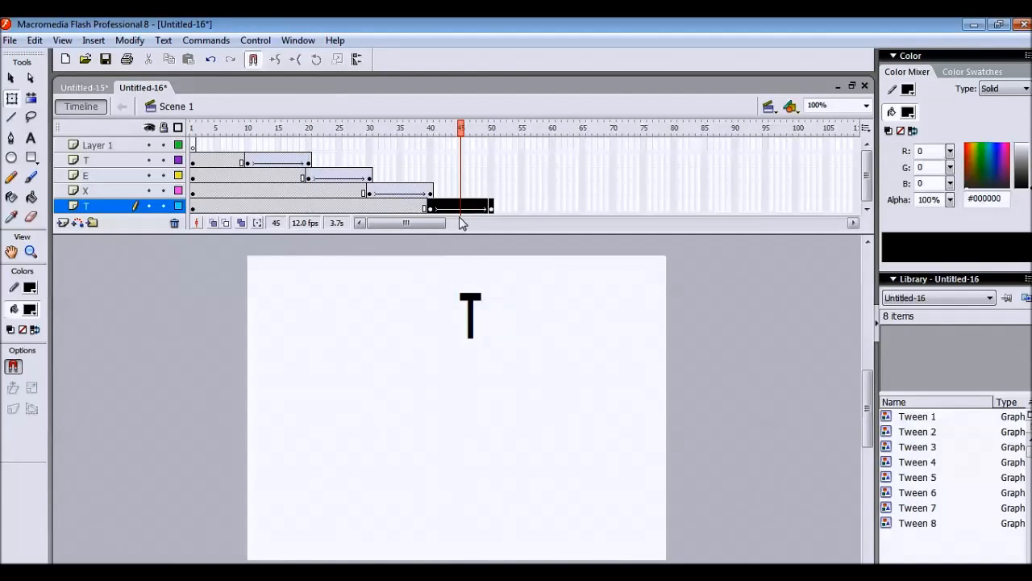
# Step: Insert a keyframe at frame 21 on the first T layer, just after its tween
pyautogui.click(315, 162)
pyautogui.rightClick(317, 164)
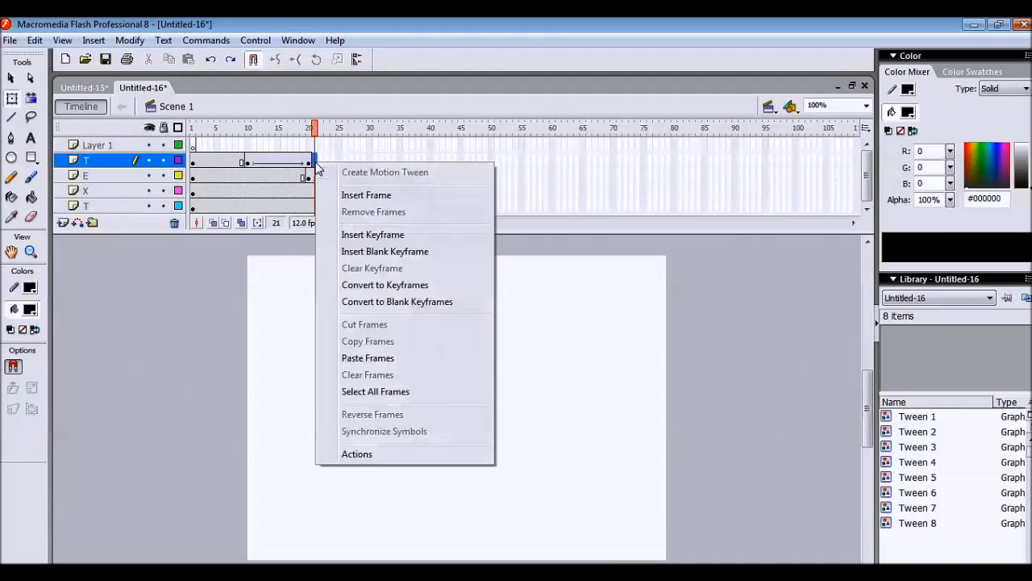
pyautogui.click(355, 235)
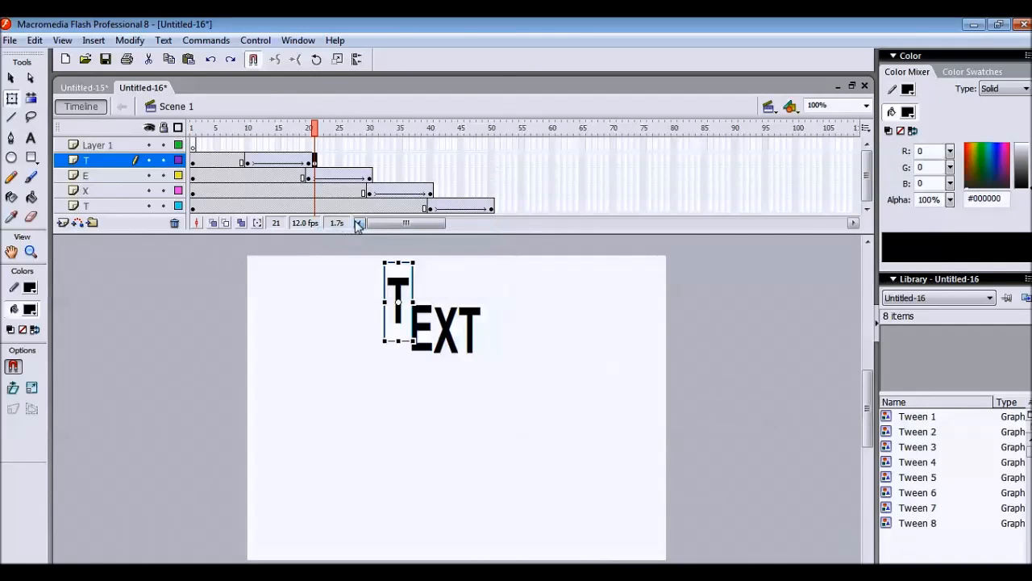
# Step: Insert a regular frame at frame 31 on the E layer, just after its tween
pyautogui.click(370, 176)
pyautogui.rightClick(371, 176)
pyautogui.click(375, 160)
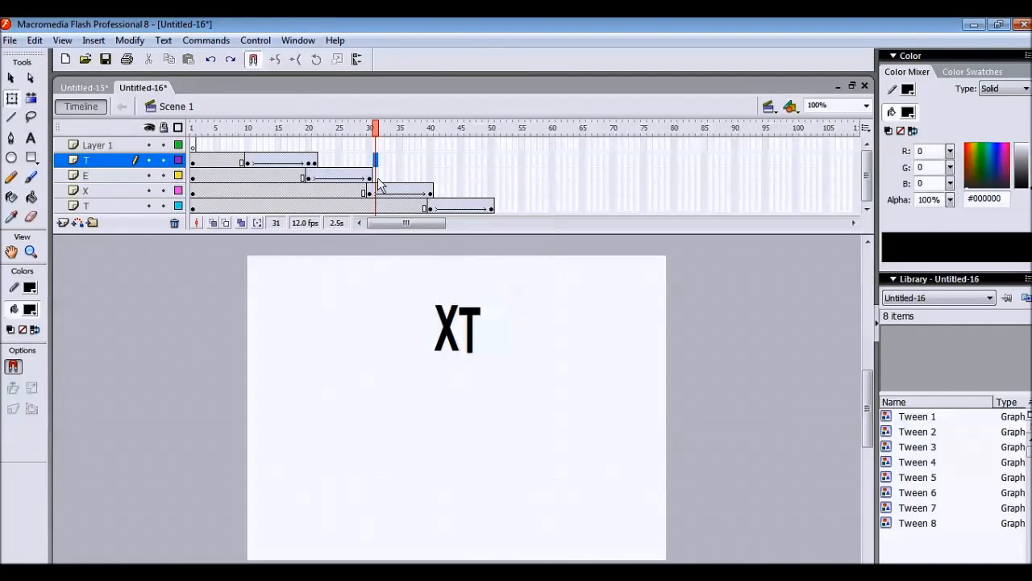
pyautogui.click(376, 177)
pyautogui.rightClick(376, 176)
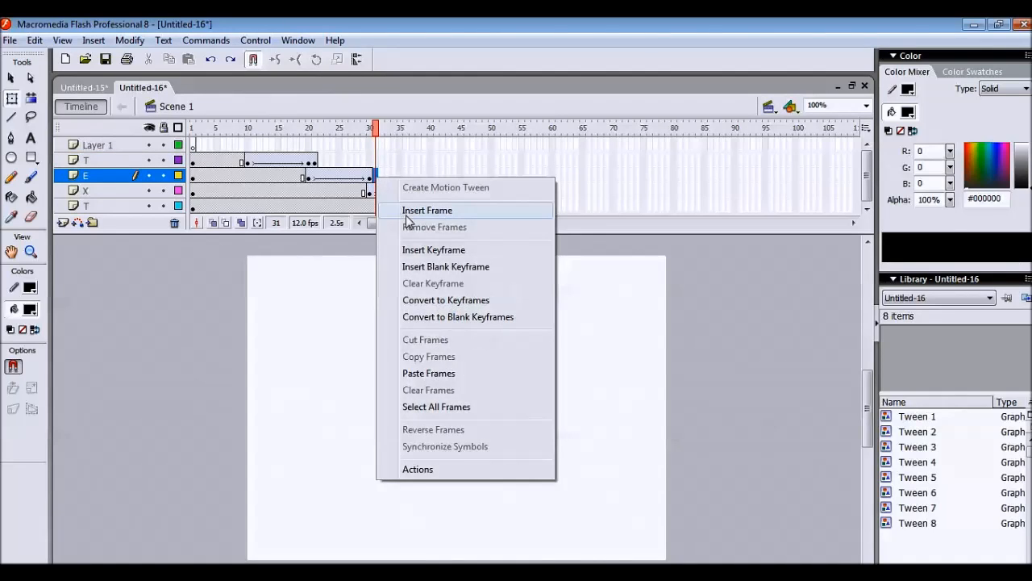
pyautogui.click(426, 210)
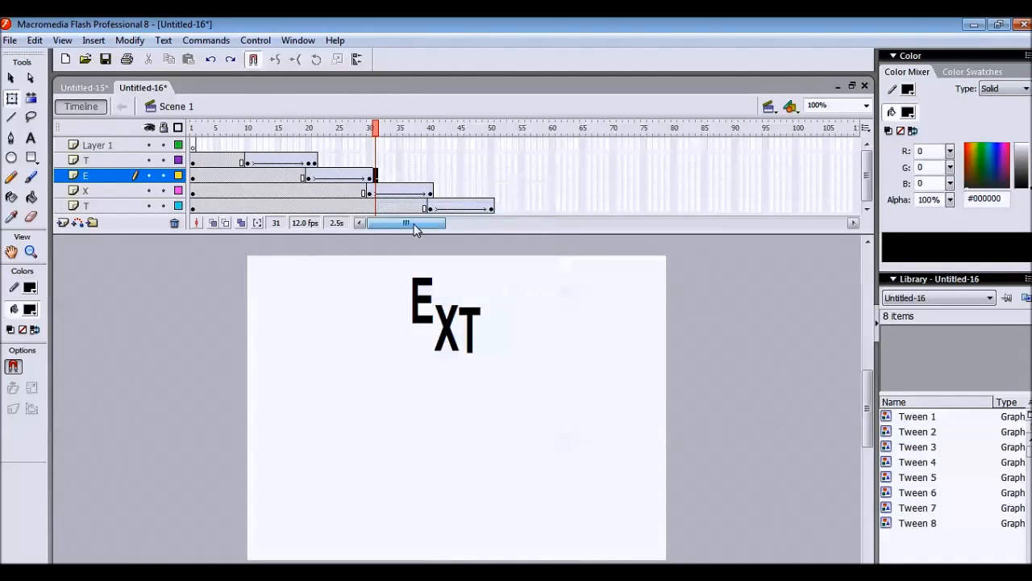
# Step: Insert keyframes directly after the tweens, at frame 31 on the E layer and frame 41 on the X layer
pyautogui.rightClick(375, 181)
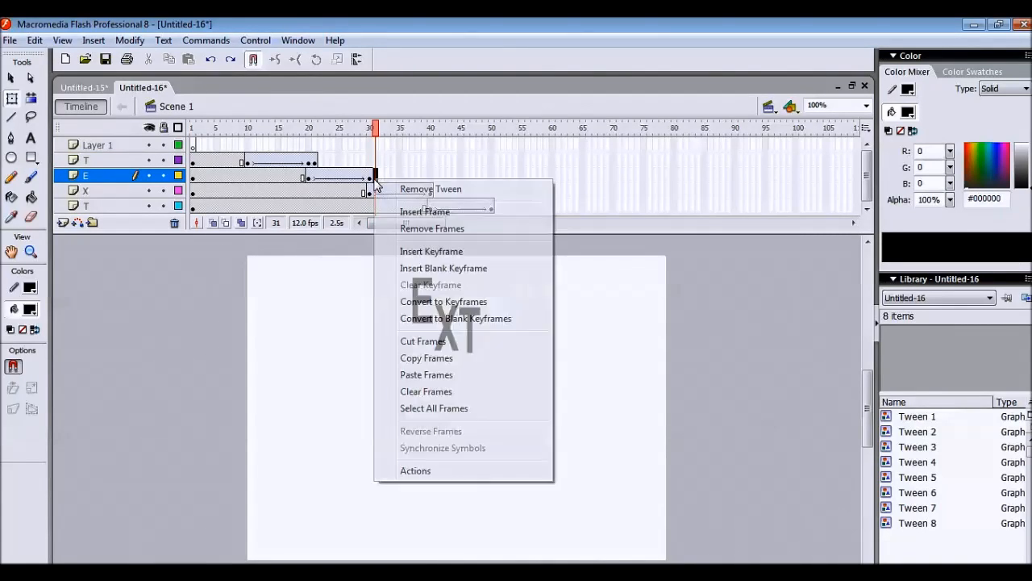
pyautogui.click(405, 249)
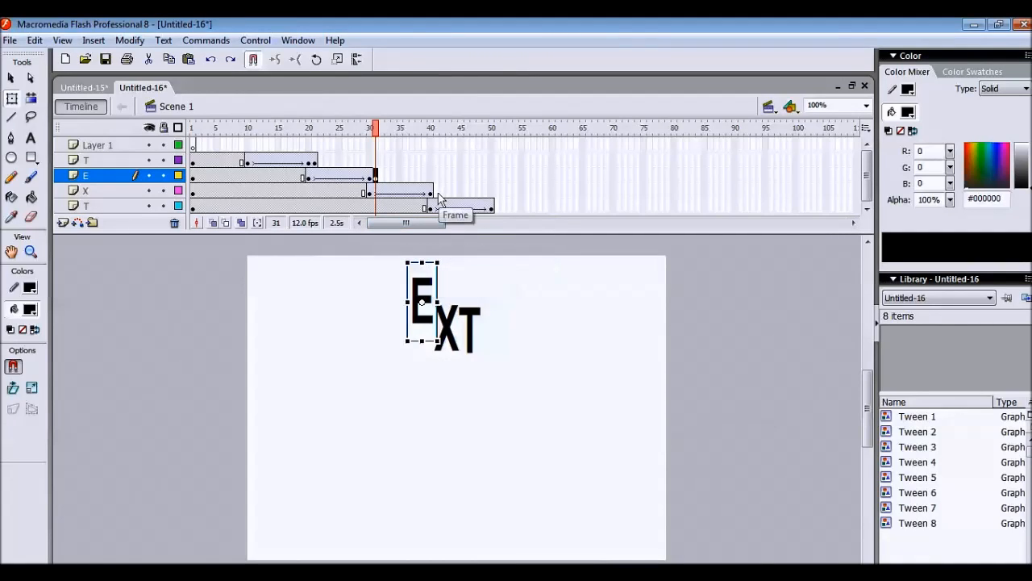
pyautogui.click(436, 193)
pyautogui.rightClick(436, 191)
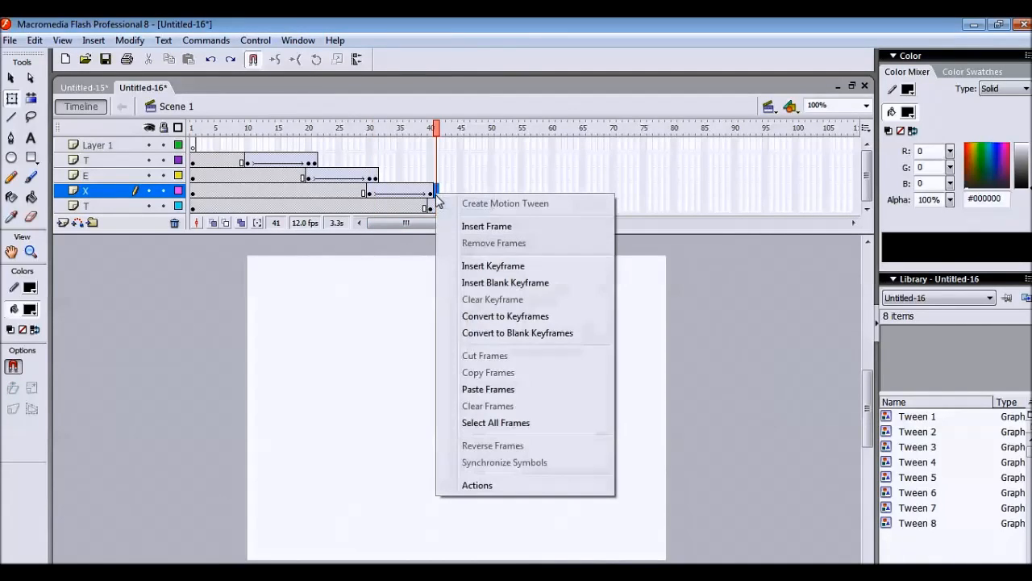
pyautogui.click(476, 266)
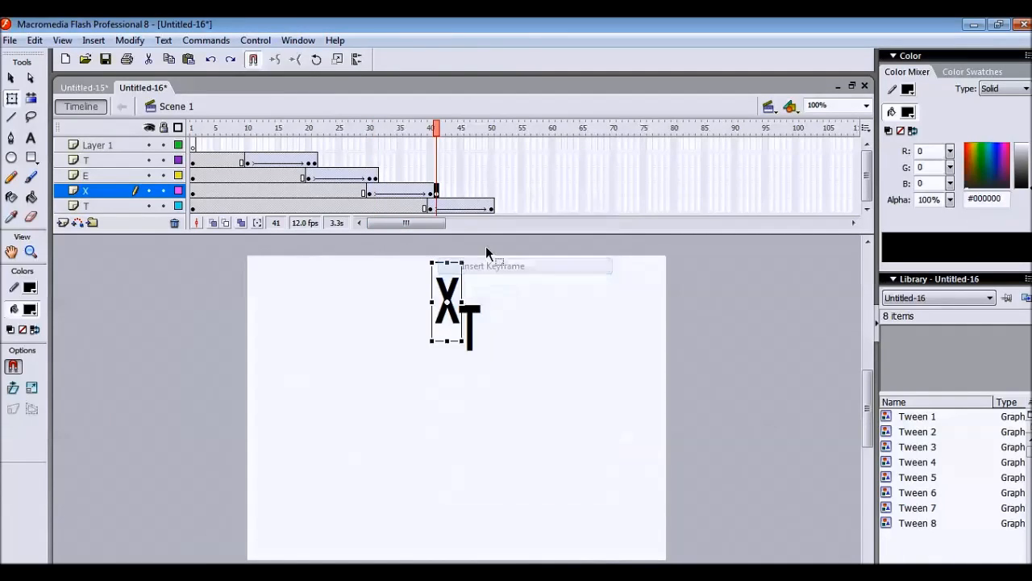
# Step: Insert keyframes at frame 50 on the X, E and first T layers so every letter lasts until the end
pyautogui.click(491, 190)
pyautogui.rightClick(494, 199)
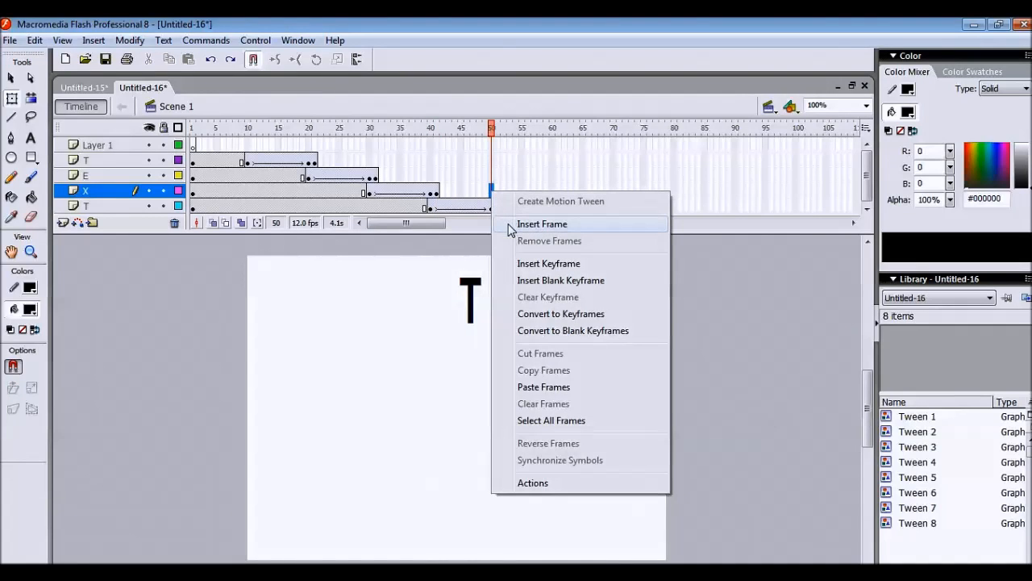
pyautogui.click(520, 263)
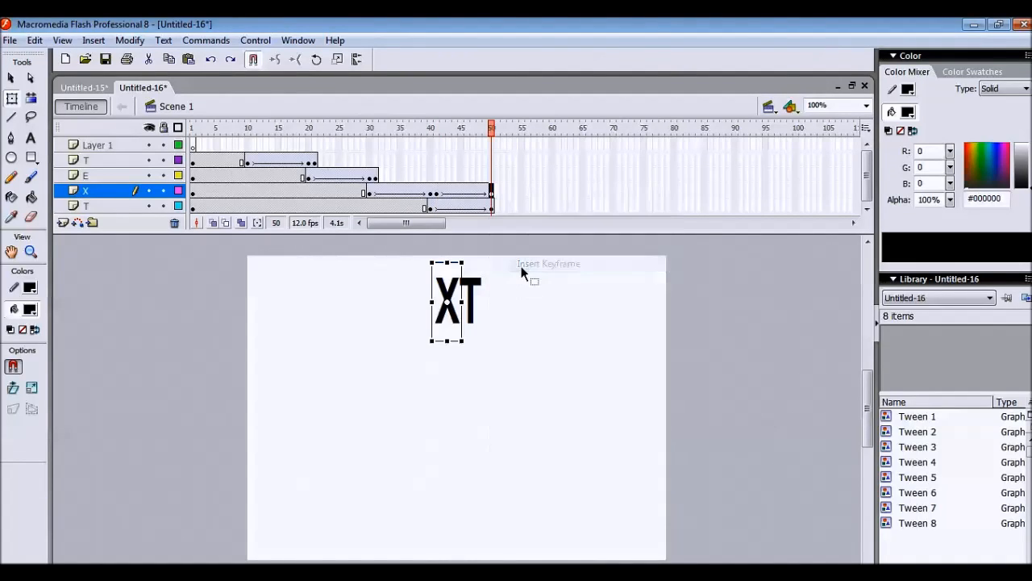
pyautogui.rightClick(490, 174)
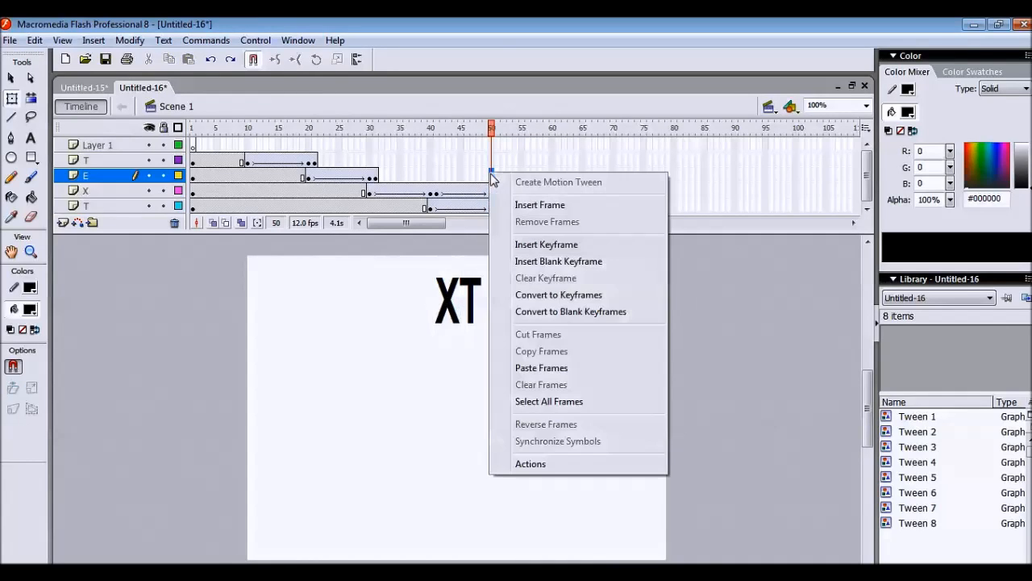
pyautogui.click(519, 249)
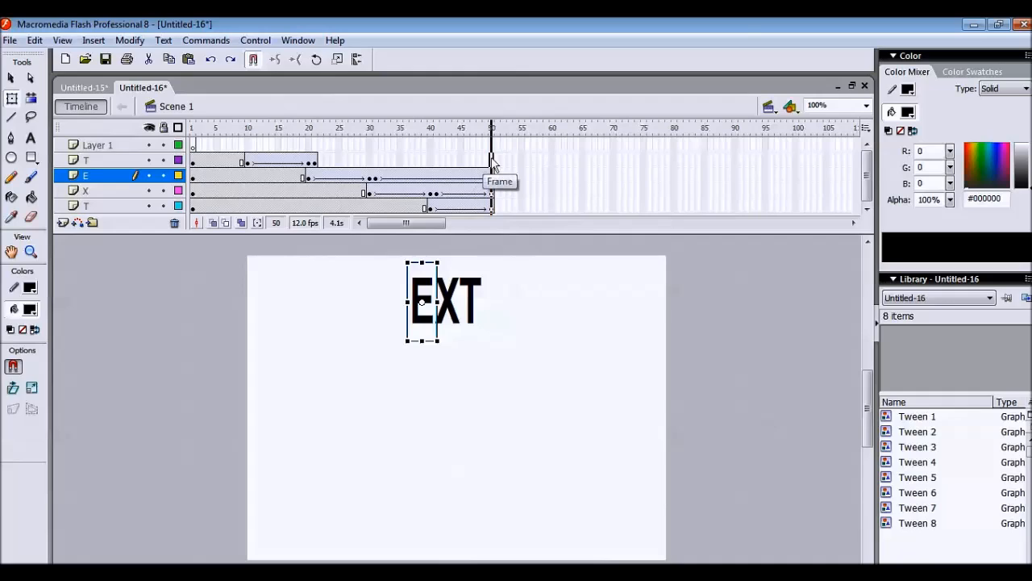
pyautogui.rightClick(491, 160)
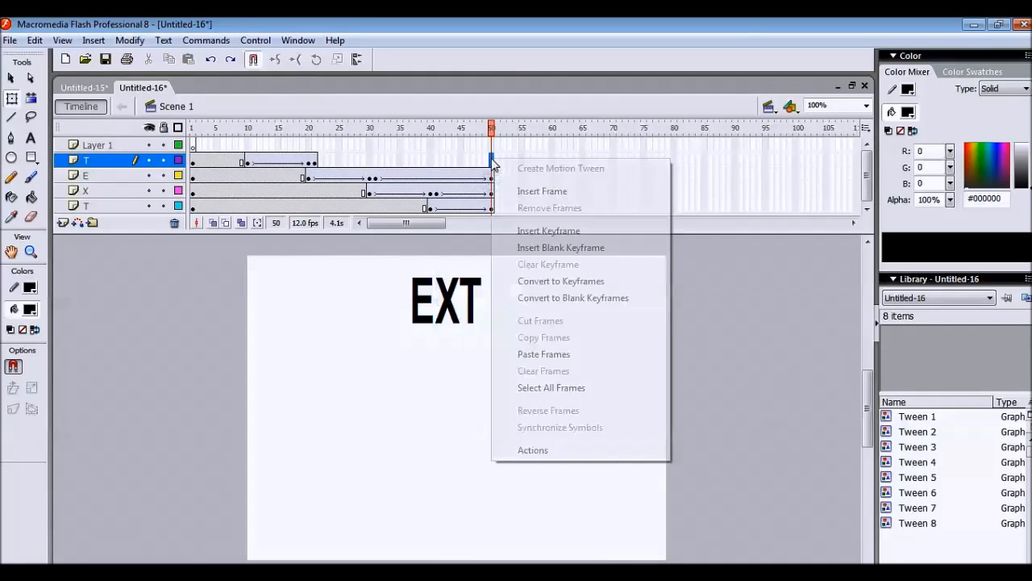
pyautogui.click(520, 229)
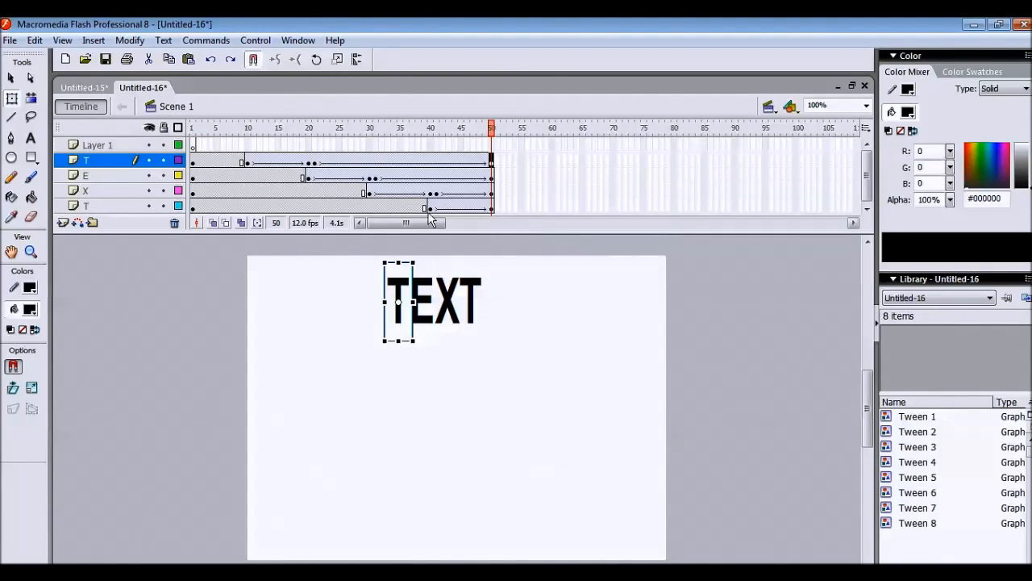
# Step: Return the playhead to frame 1, test the movie to watch the letters rise, and close the preview
pyautogui.moveTo(492, 133); pyautogui.dragTo(192, 142)
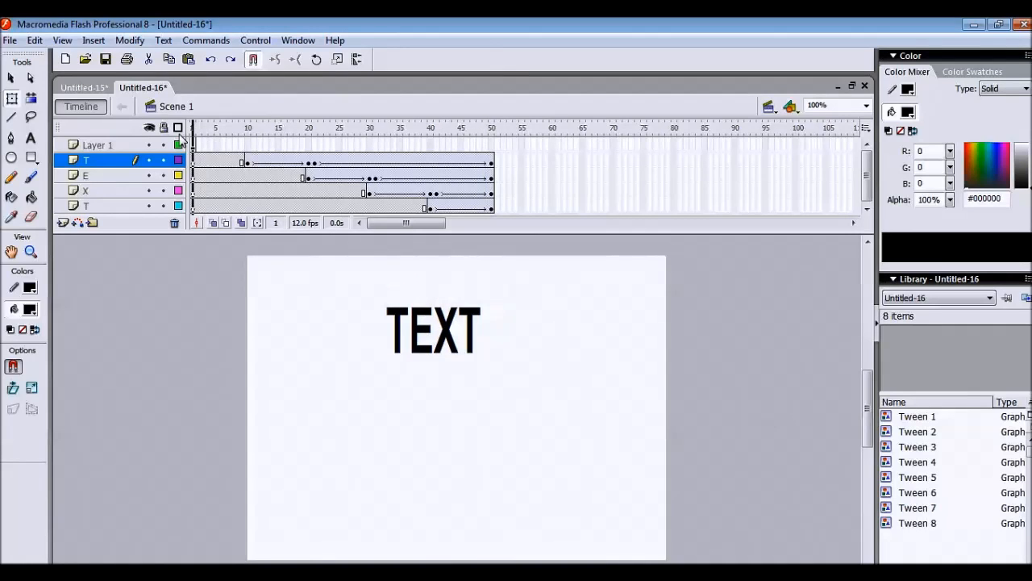
pyautogui.click(255, 40)
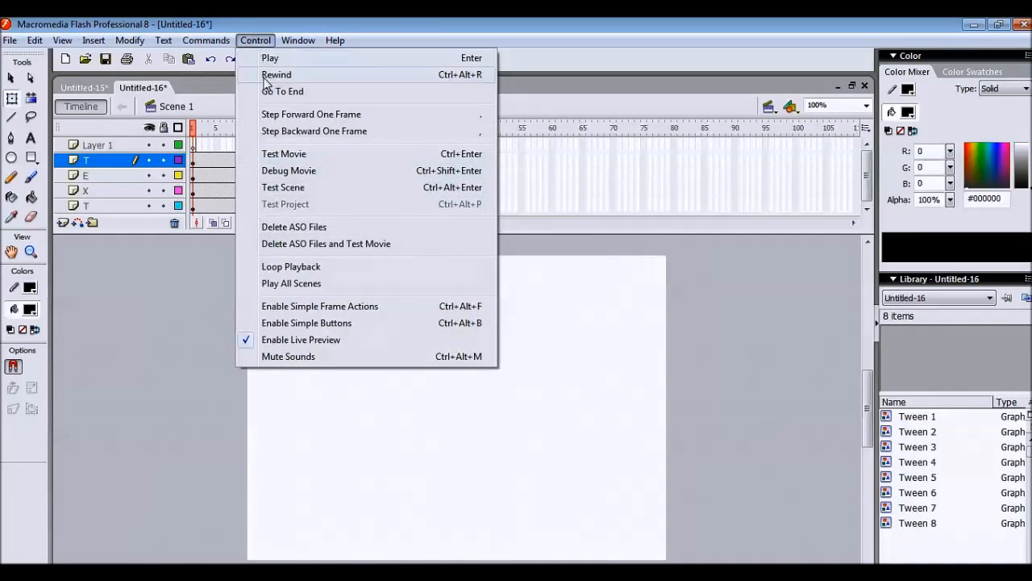
pyautogui.click(298, 154)
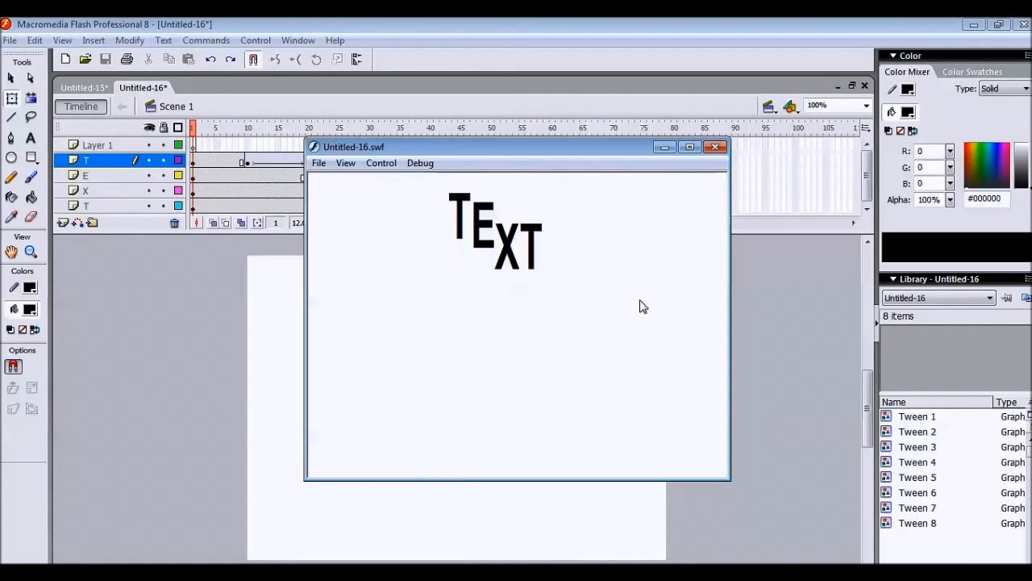
pyautogui.click(714, 148)
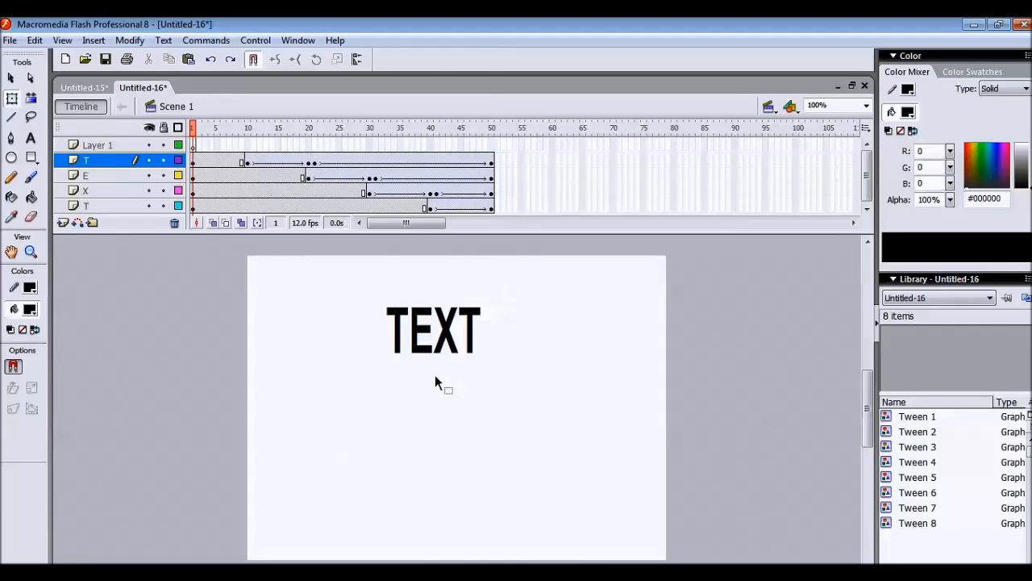
# Step: Examine the keyframes and tweens of the T, E and X layers in the Untitled-15 document for comparison
pyautogui.click(72, 90)
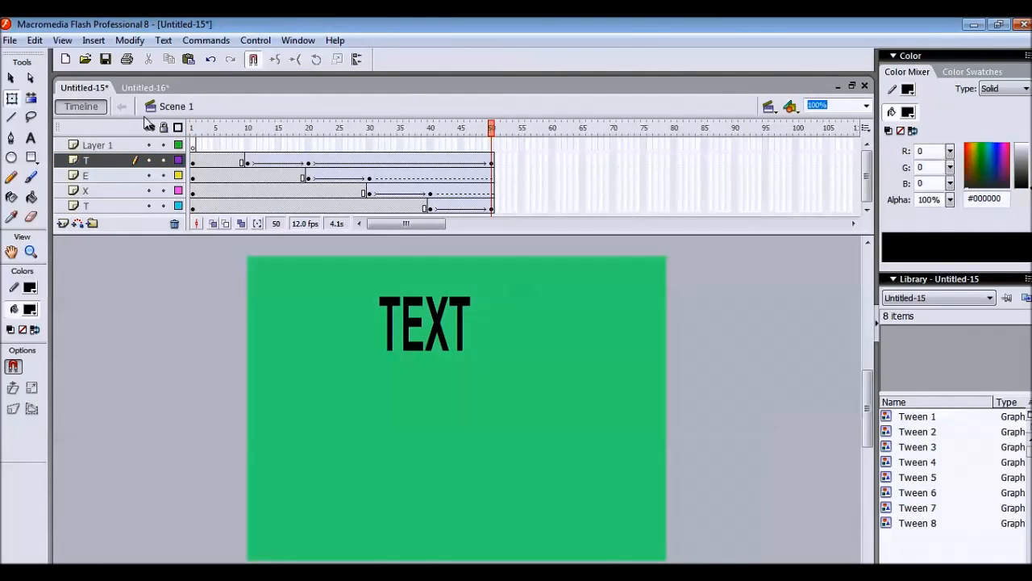
pyautogui.moveTo(492, 130); pyautogui.dragTo(495, 169)
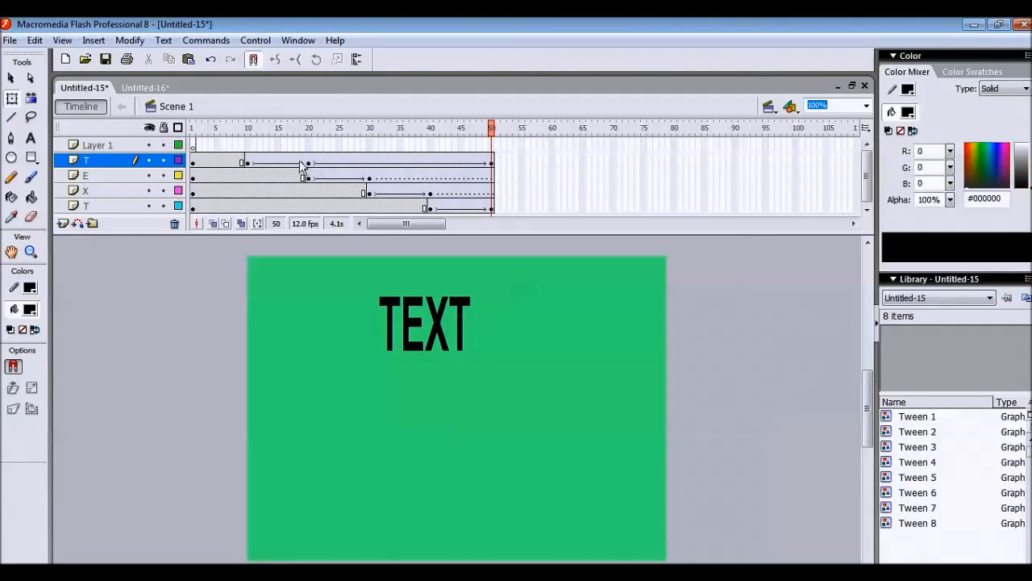
pyautogui.click(306, 163)
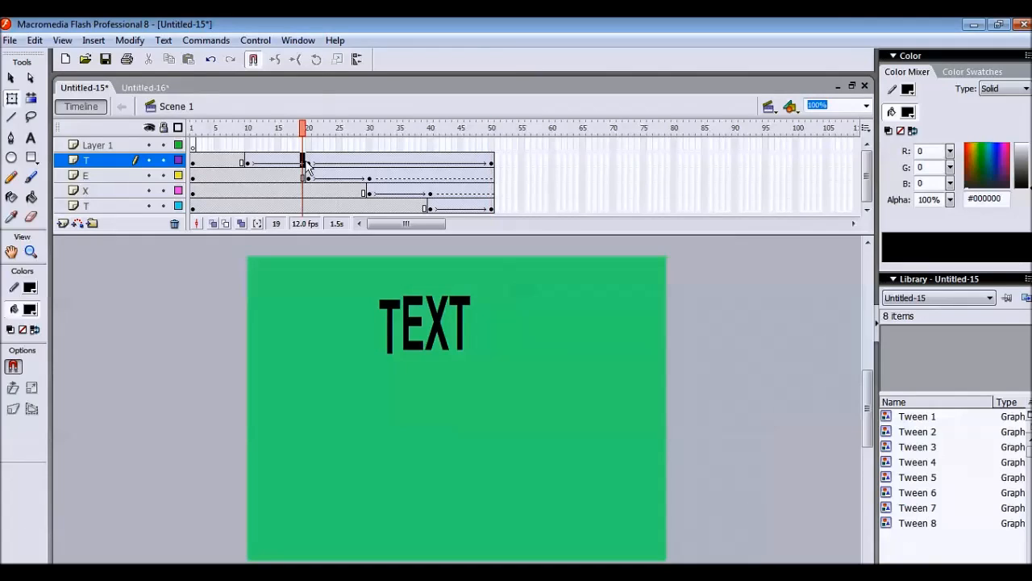
pyautogui.click(247, 161)
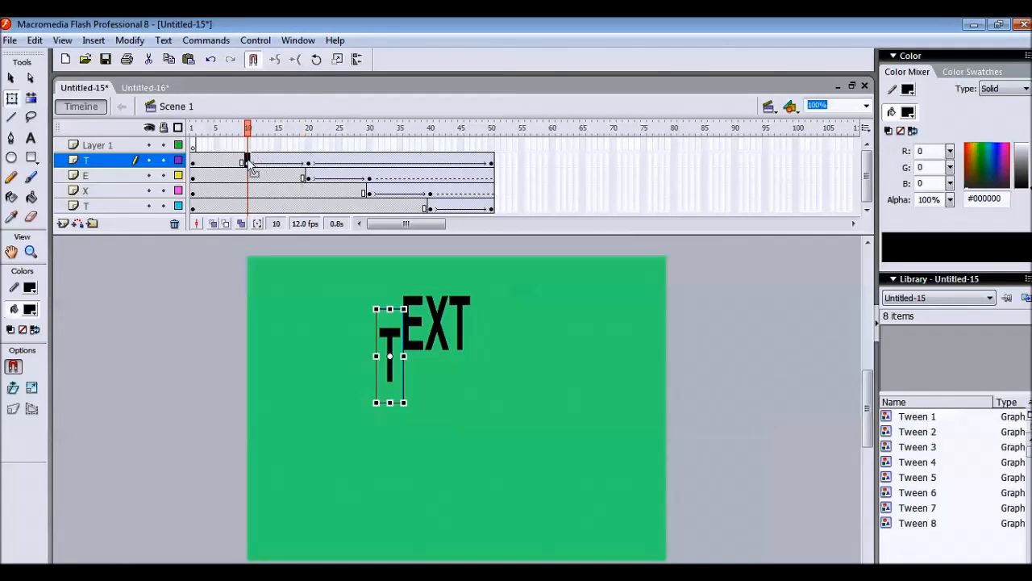
pyautogui.click(308, 162)
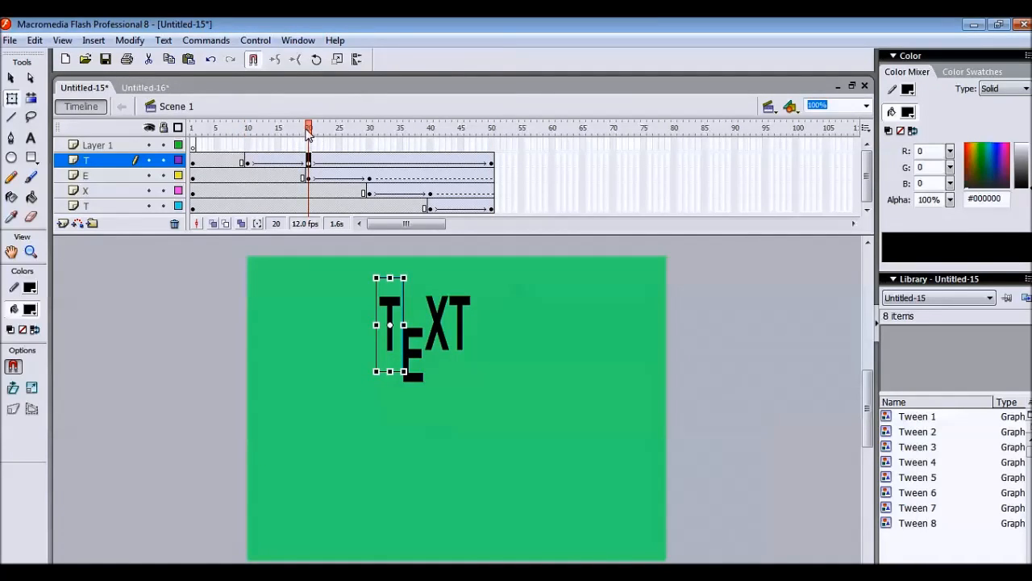
pyautogui.click(269, 134)
pyautogui.moveTo(266, 135); pyautogui.dragTo(236, 140)
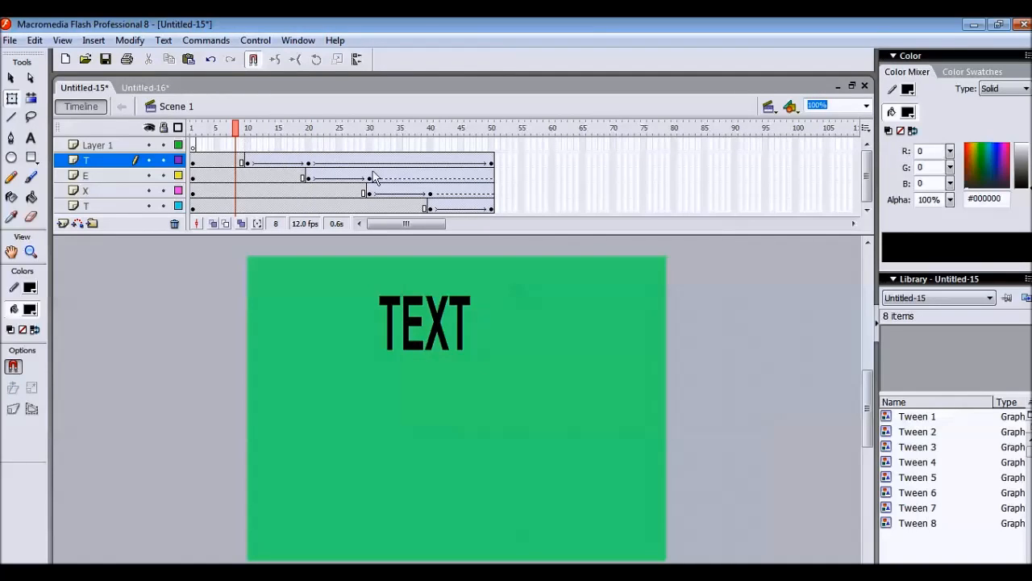
pyautogui.click(370, 175)
pyautogui.moveTo(371, 134); pyautogui.dragTo(325, 141)
pyautogui.click(430, 195)
# Step: Go back to the Untitled-16 document, test its movie again and close the preview
pyautogui.click(141, 90)
pyautogui.click(255, 40)
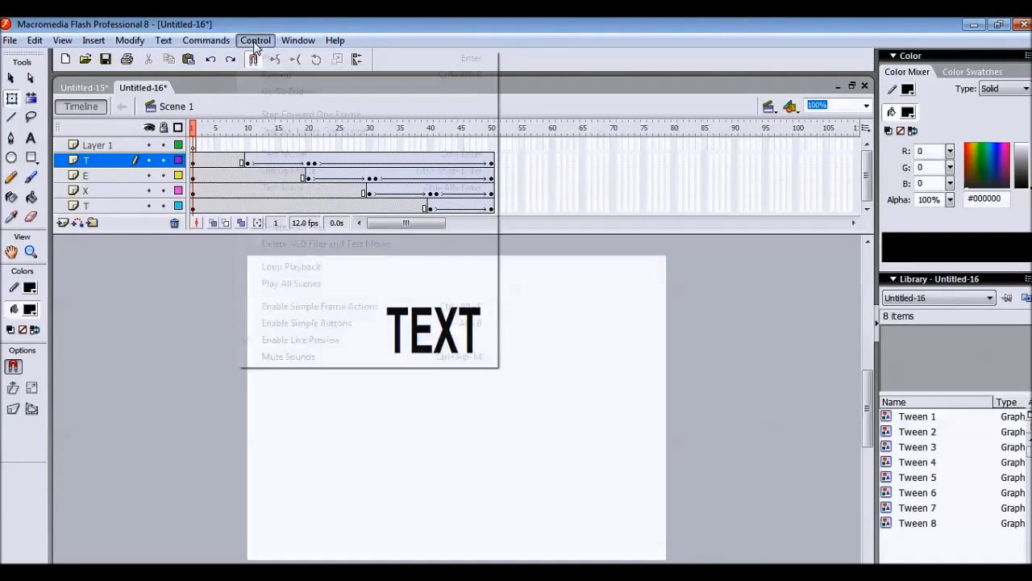
pyautogui.click(300, 156)
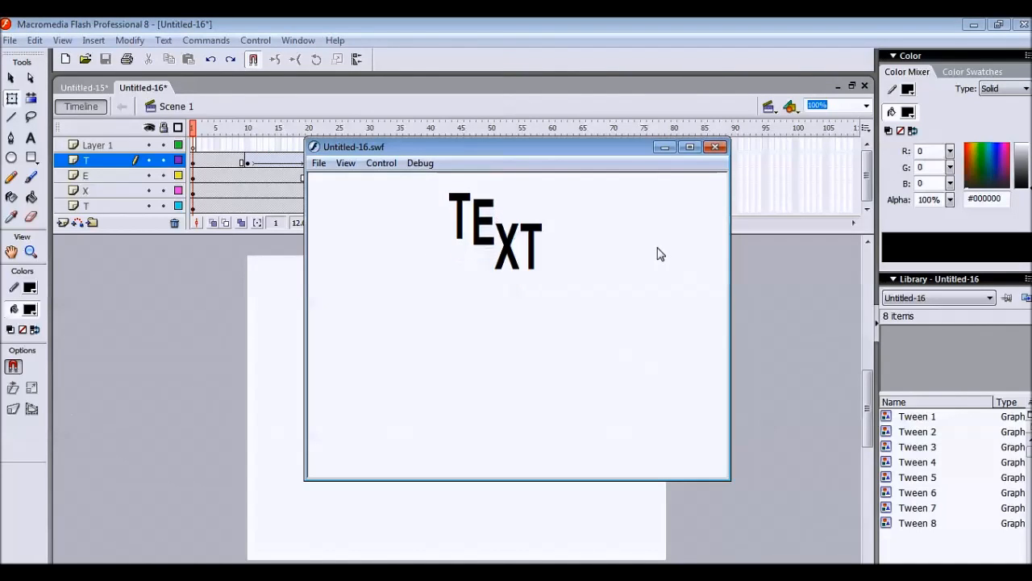
pyautogui.click(716, 148)
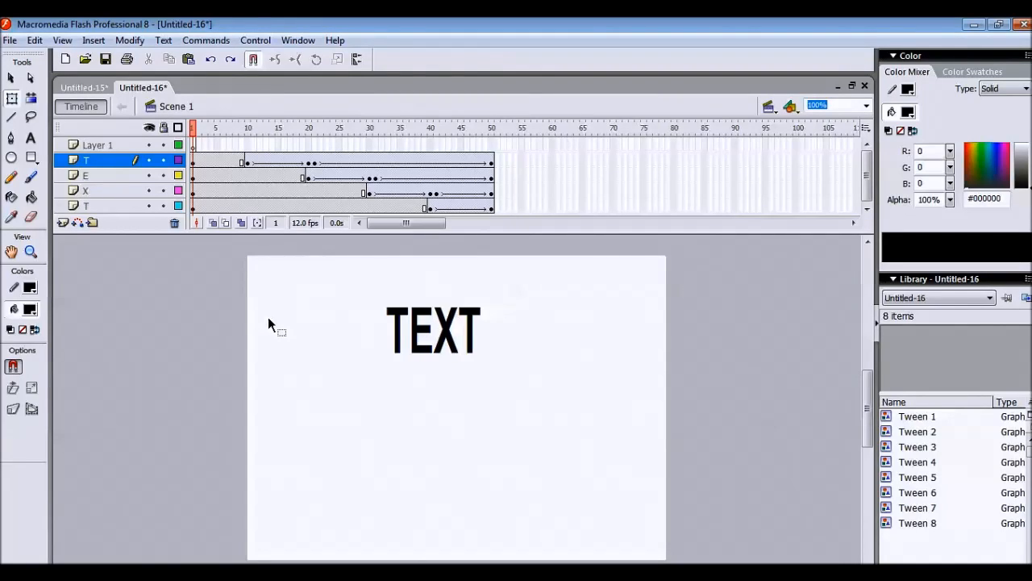
# Step: Create a new blank Flash Document
pyautogui.click(10, 41)
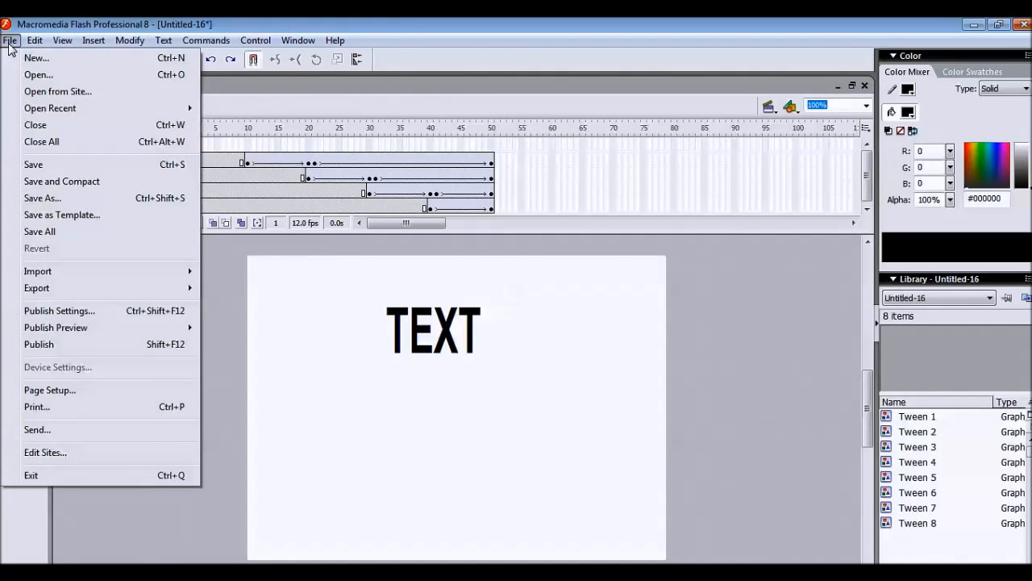
pyautogui.moveTo(81, 273)
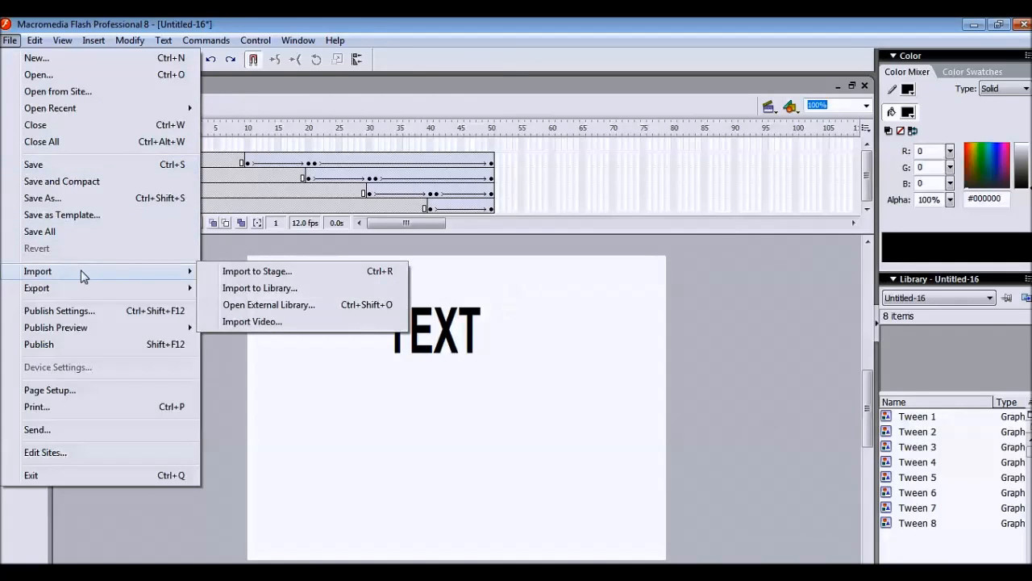
pyautogui.click(36, 58)
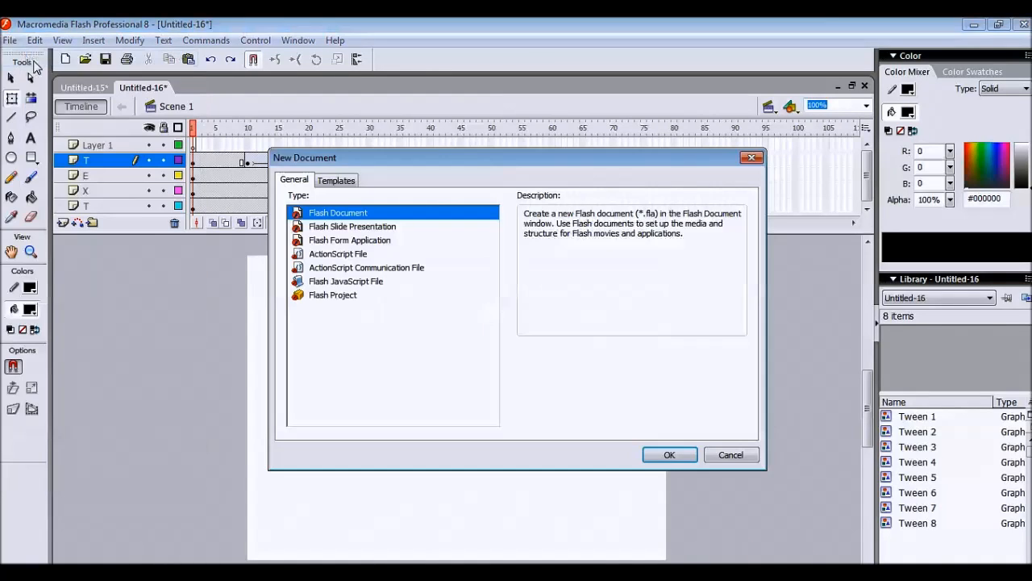
pyautogui.click(671, 454)
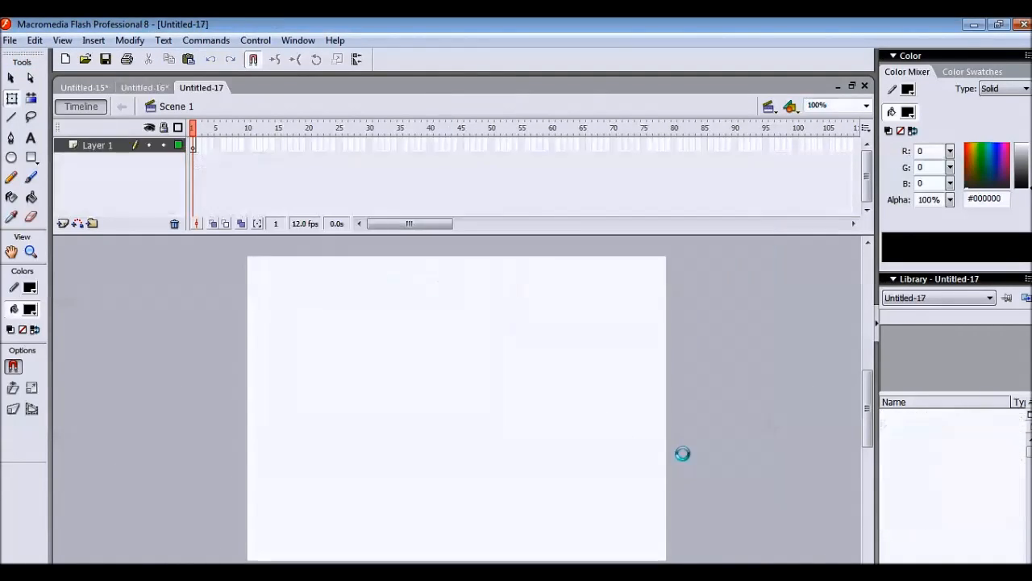
# Step: Import the image pot.png from the flash course folder to the stage
pyautogui.click(10, 42)
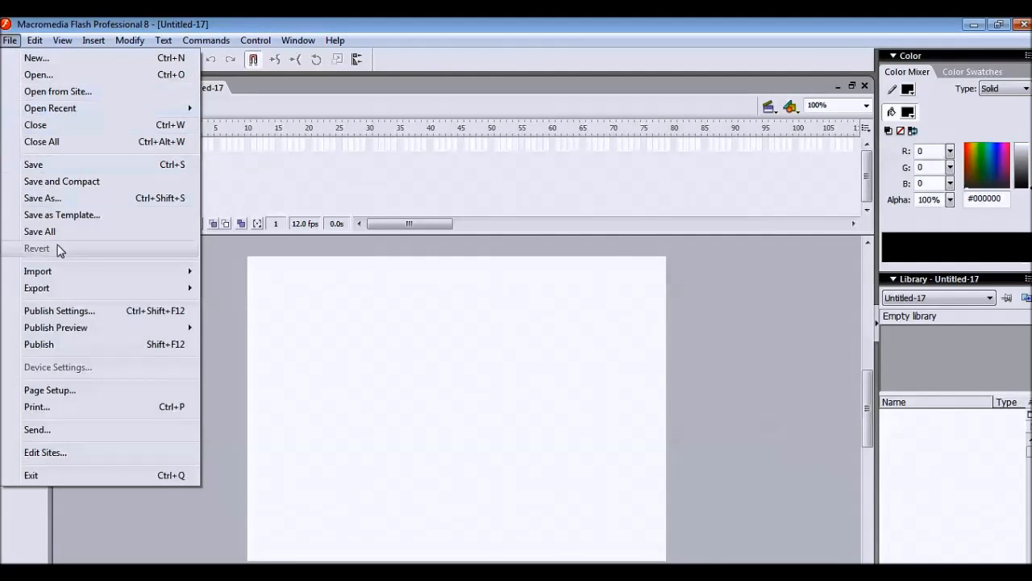
pyautogui.moveTo(78, 277)
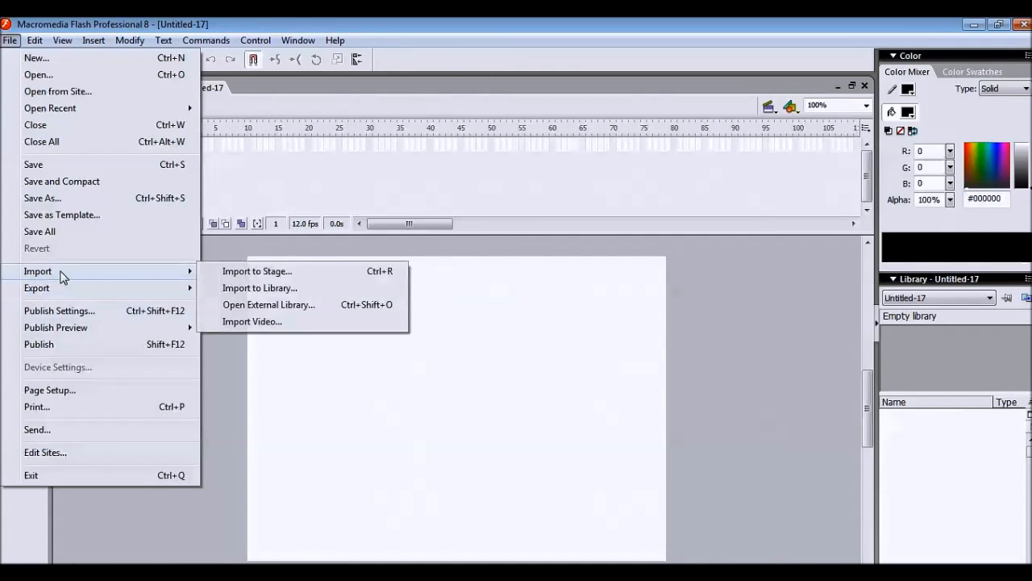
pyautogui.click(267, 275)
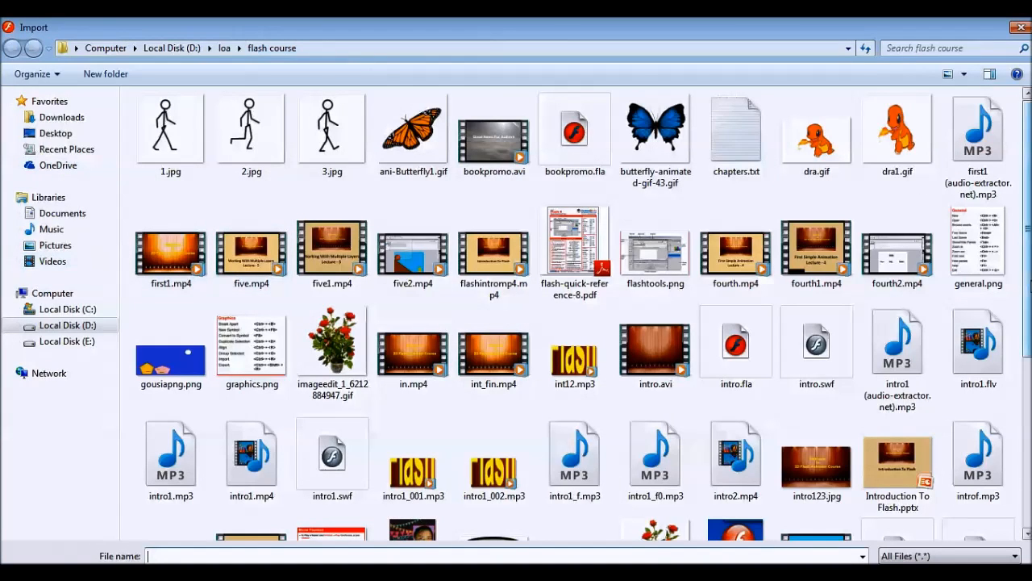
pyautogui.scroll(-5, 1022, 231)
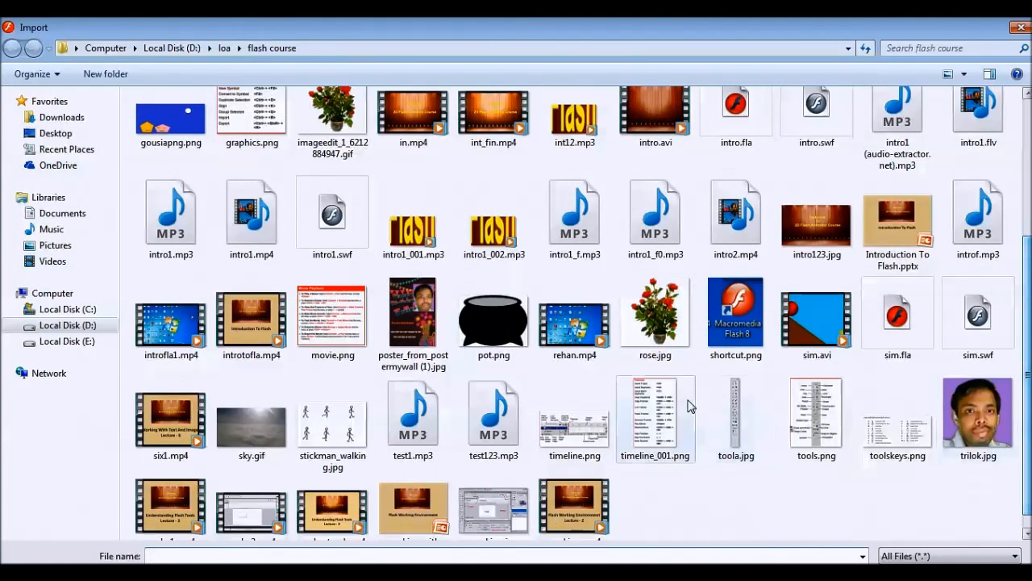
pyautogui.click(495, 318)
pyautogui.press('Return')
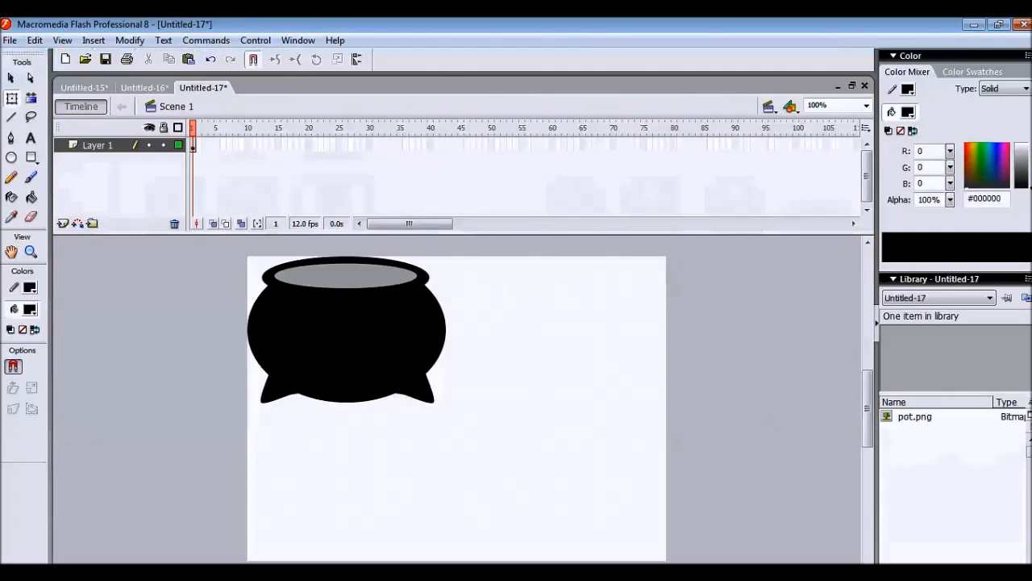
# Step: Move the pot image to the lower middle of the stage, just above its bottom edge
pyautogui.moveTo(339, 346); pyautogui.dragTo(451, 476)
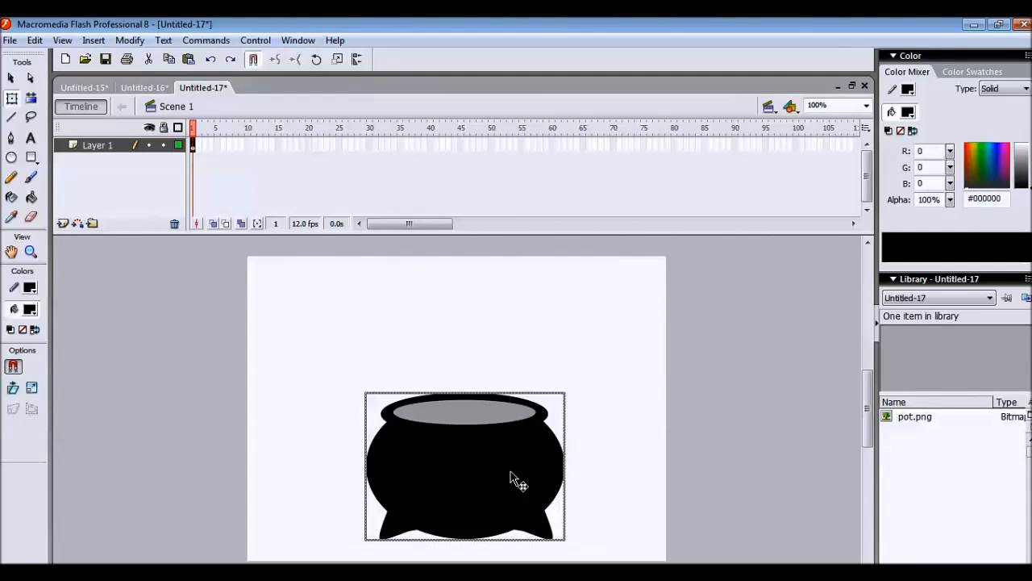
pyautogui.click(705, 377)
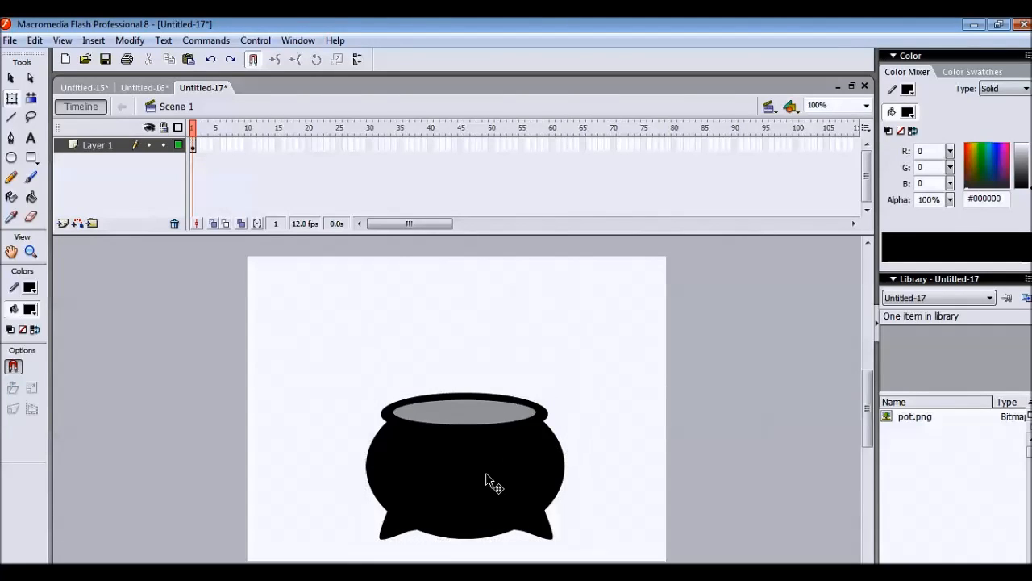
pyautogui.moveTo(466, 475); pyautogui.dragTo(460, 478)
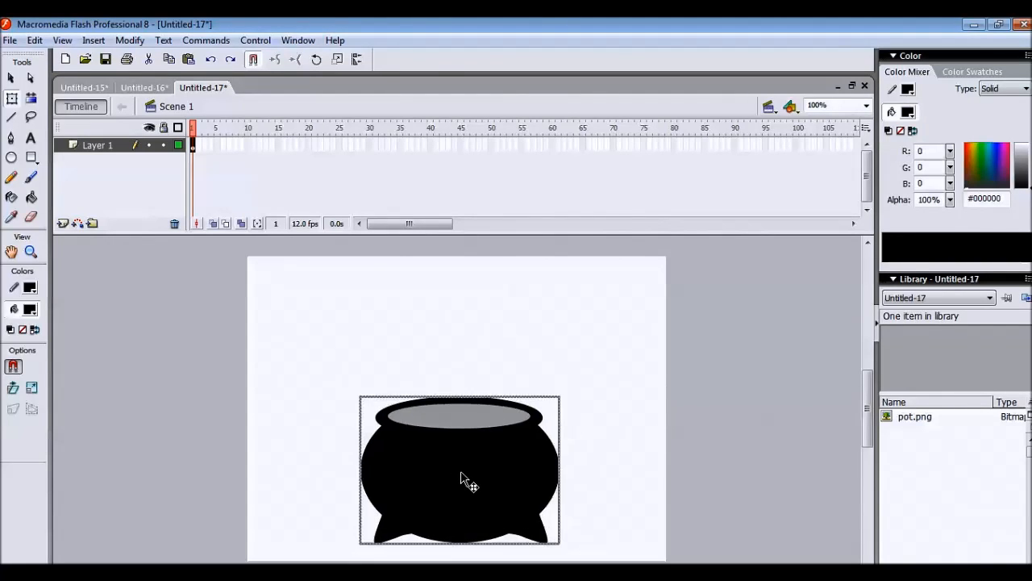
# Step: Rename Layer 1 to POT and lock it beneath a new layer
pyautogui.doubleClick(110, 150)
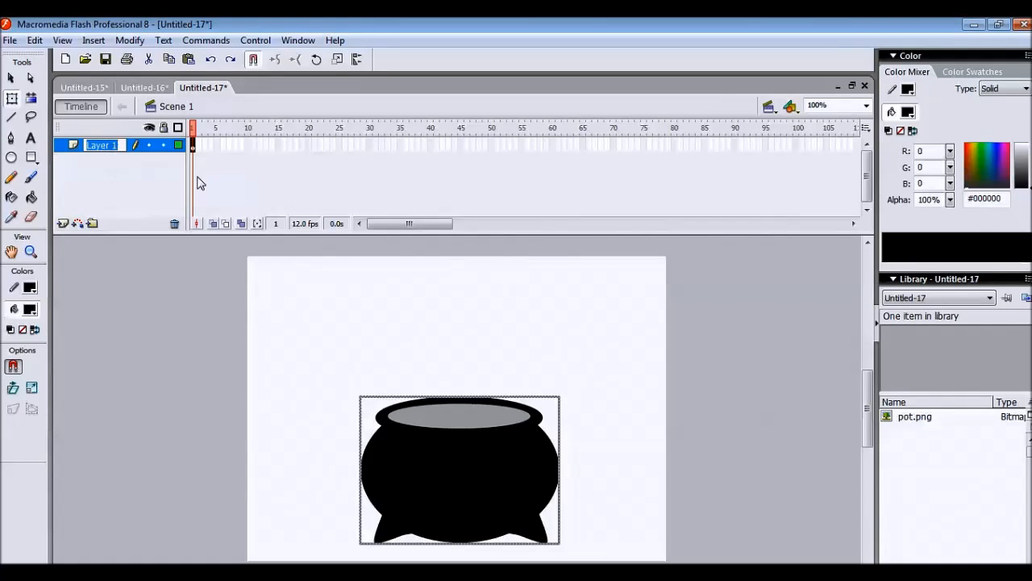
pyautogui.press('BackSpace')
pyautogui.write('POT')
pyautogui.press('Return')
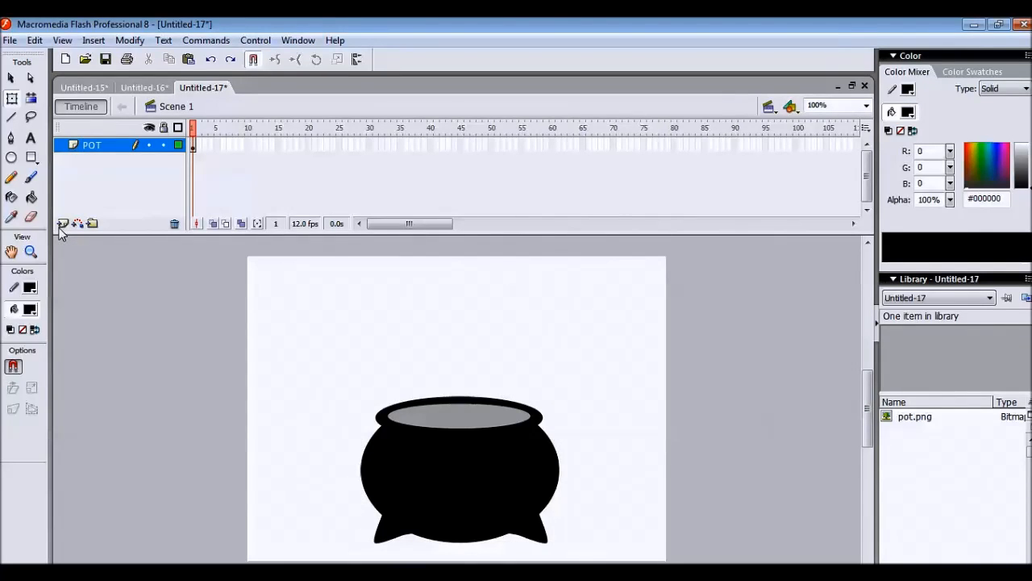
pyautogui.click(63, 226)
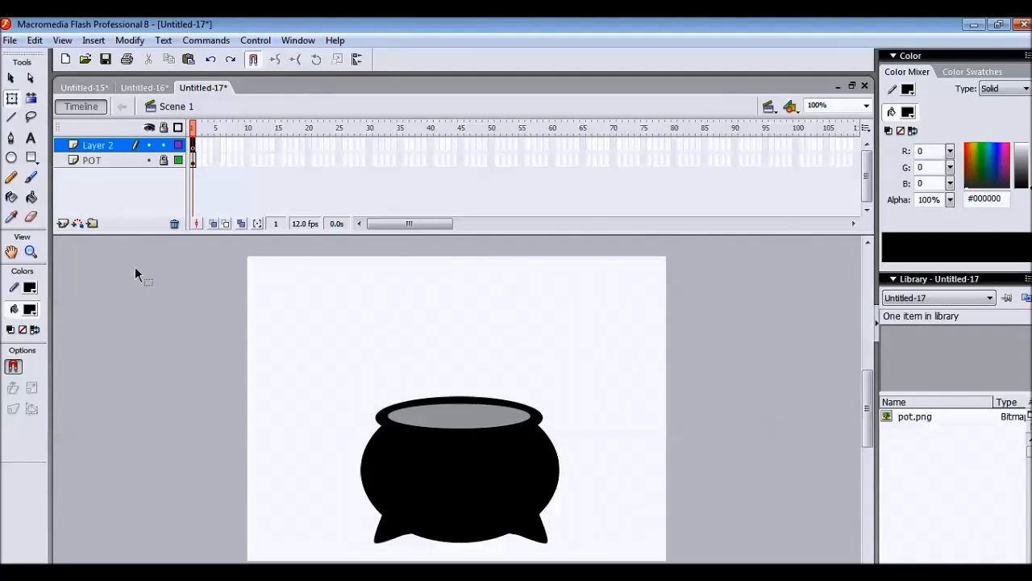
# Step: Add the text FLASH beside the stage on Layer 2, widening the text box so the word fits on one line
pyautogui.click(31, 138)
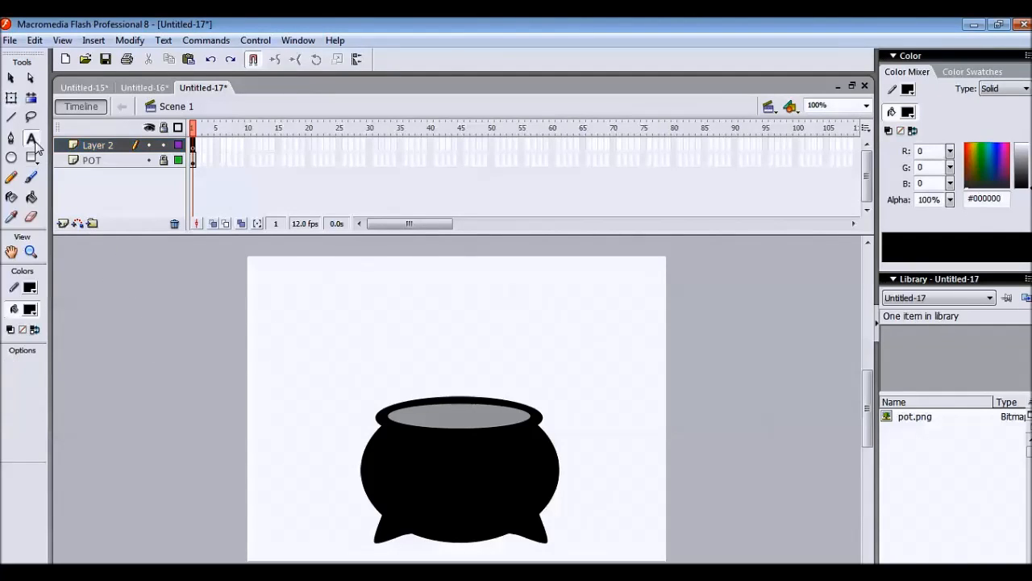
pyautogui.moveTo(114, 360); pyautogui.dragTo(190, 403)
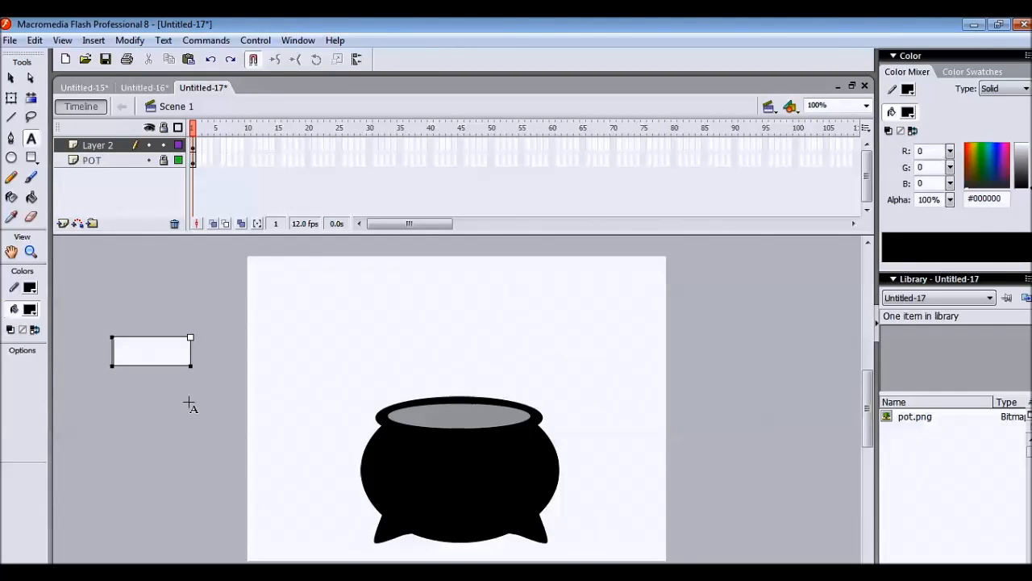
pyautogui.write('f')
pyautogui.press('BackSpace')
pyautogui.write('FLASH')
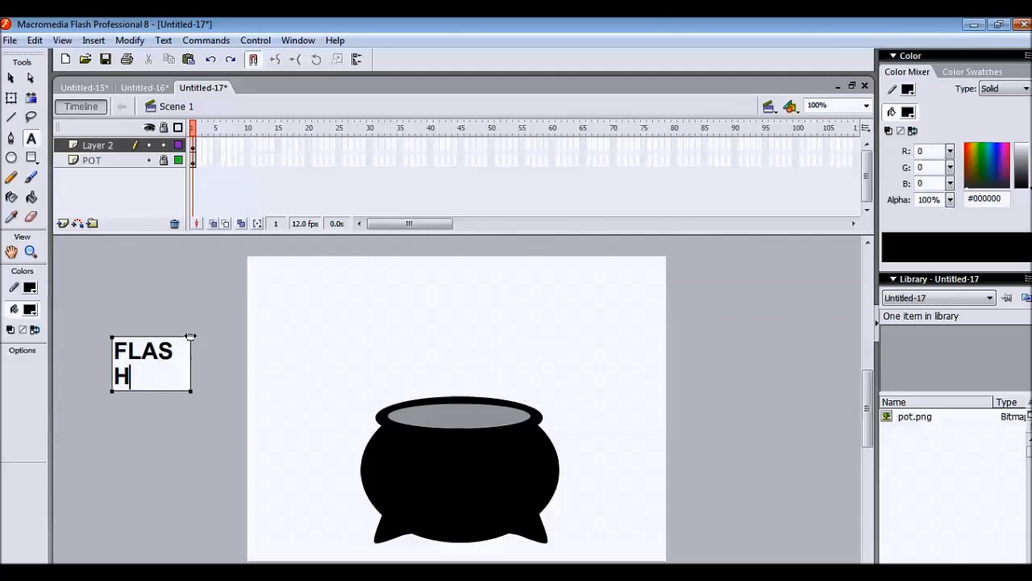
pyautogui.moveTo(191, 336); pyautogui.dragTo(199, 336)
pyautogui.click(125, 450)
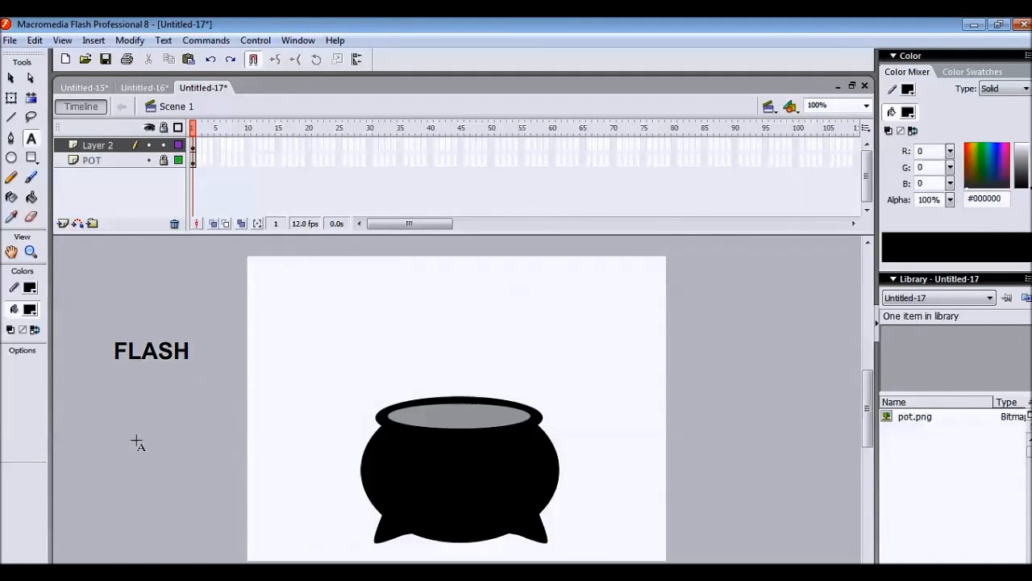
# Step: Stretch the FLASH text taller and wider with Free Transform and try its size against the pot, returning it beside the stage
pyautogui.click(11, 97)
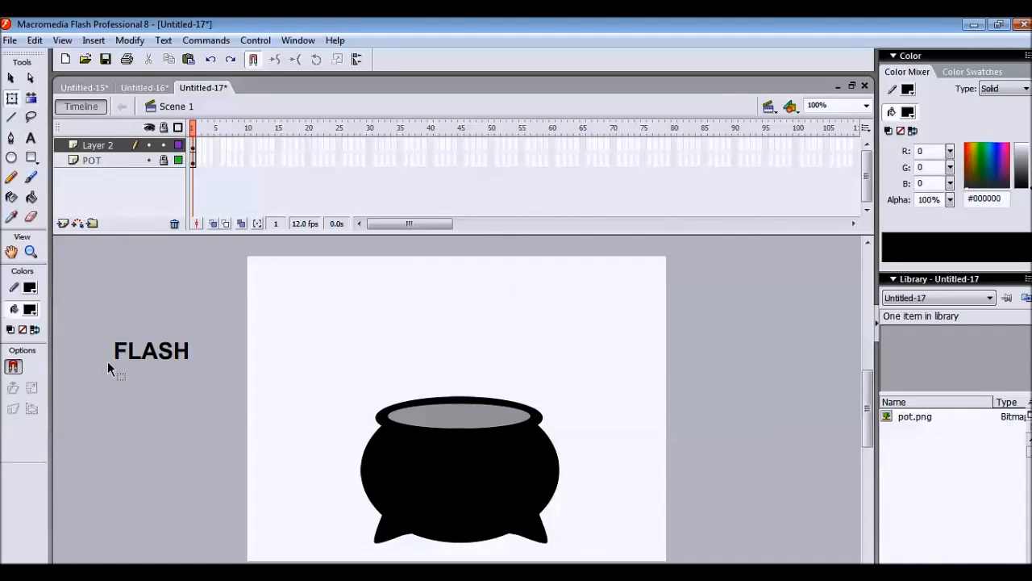
pyautogui.moveTo(127, 365); pyautogui.dragTo(205, 368)
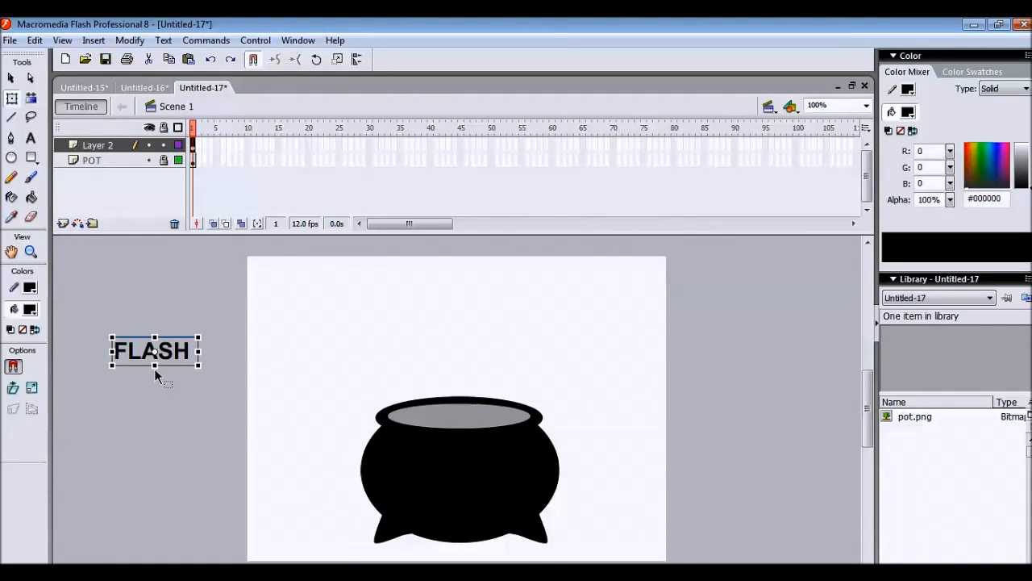
pyautogui.moveTo(154, 366); pyautogui.dragTo(154, 386)
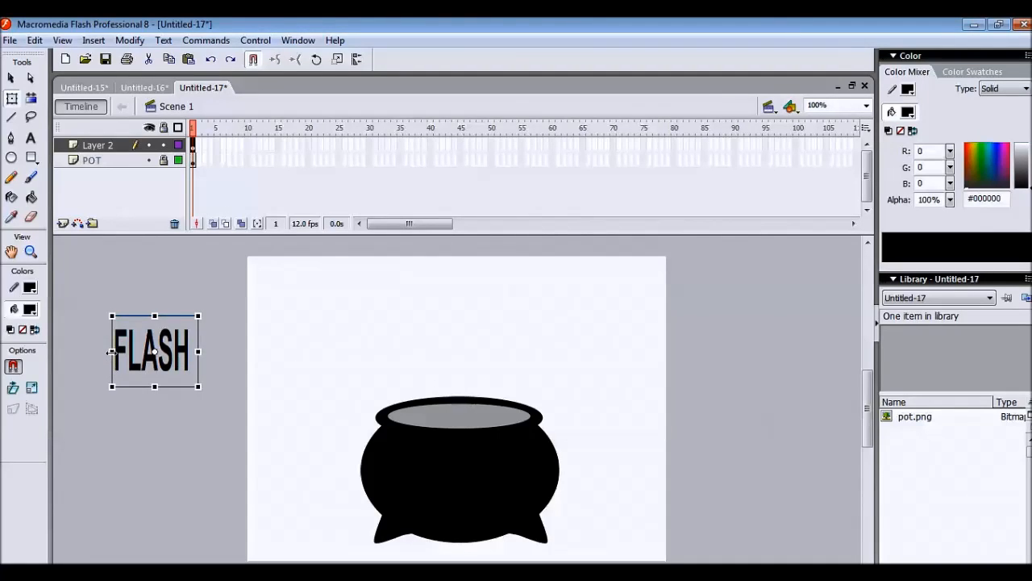
pyautogui.moveTo(110, 352); pyautogui.dragTo(82, 352)
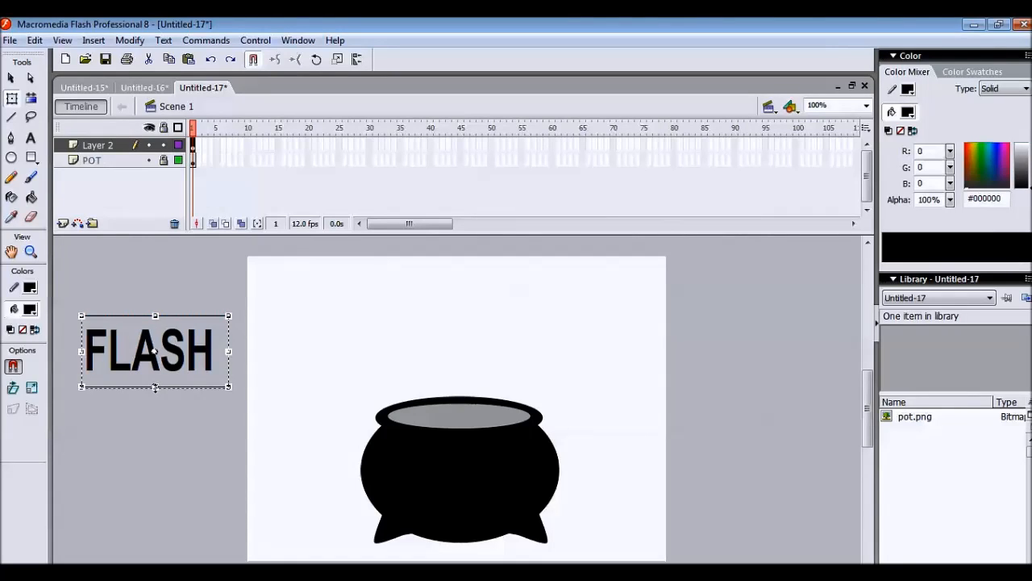
pyautogui.moveTo(158, 346); pyautogui.dragTo(466, 479)
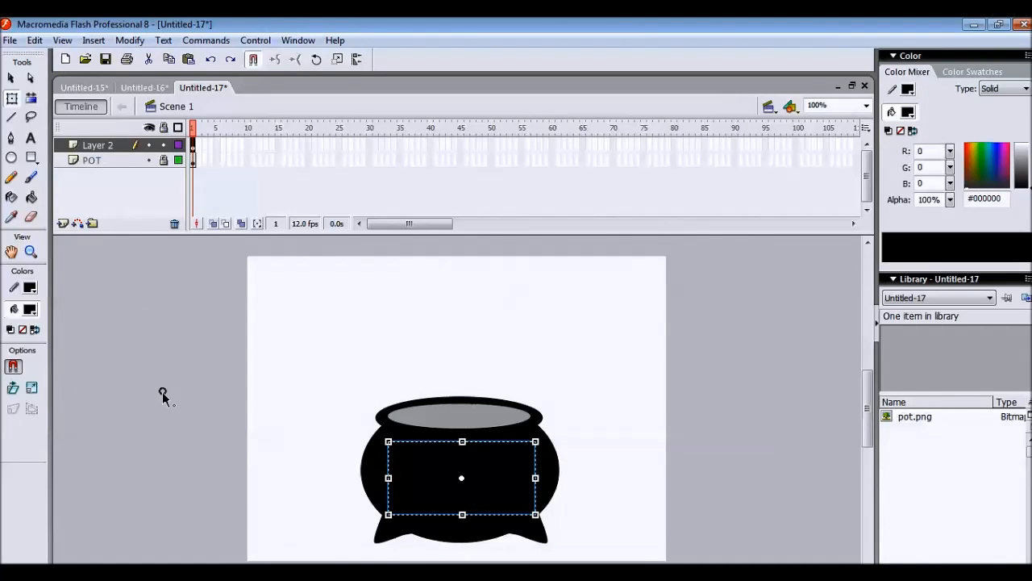
pyautogui.moveTo(468, 478); pyautogui.dragTo(165, 387)
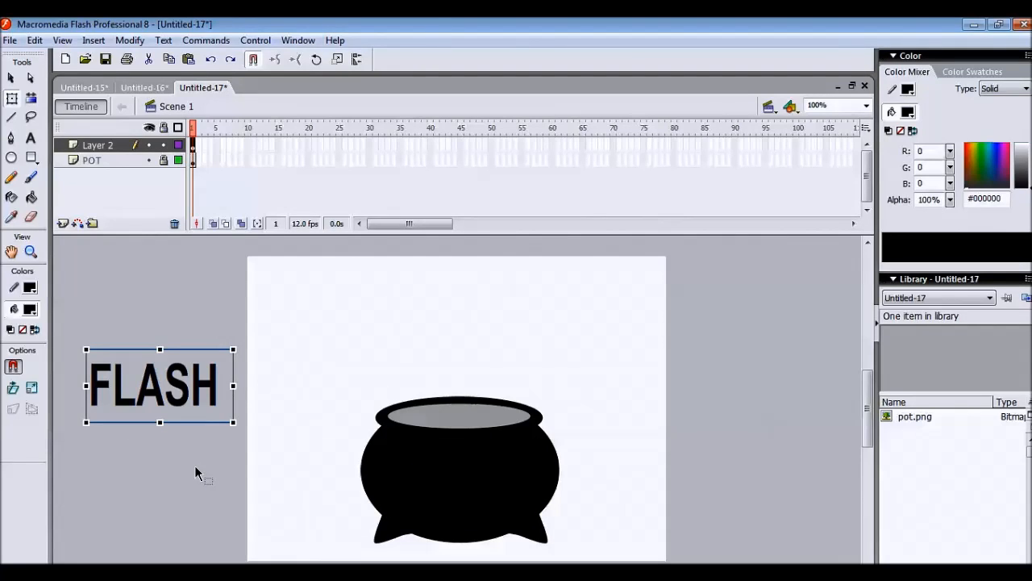
# Step: Break the FLASH text apart into single letters and distribute them to separate layers
pyautogui.rightClick(172, 392)
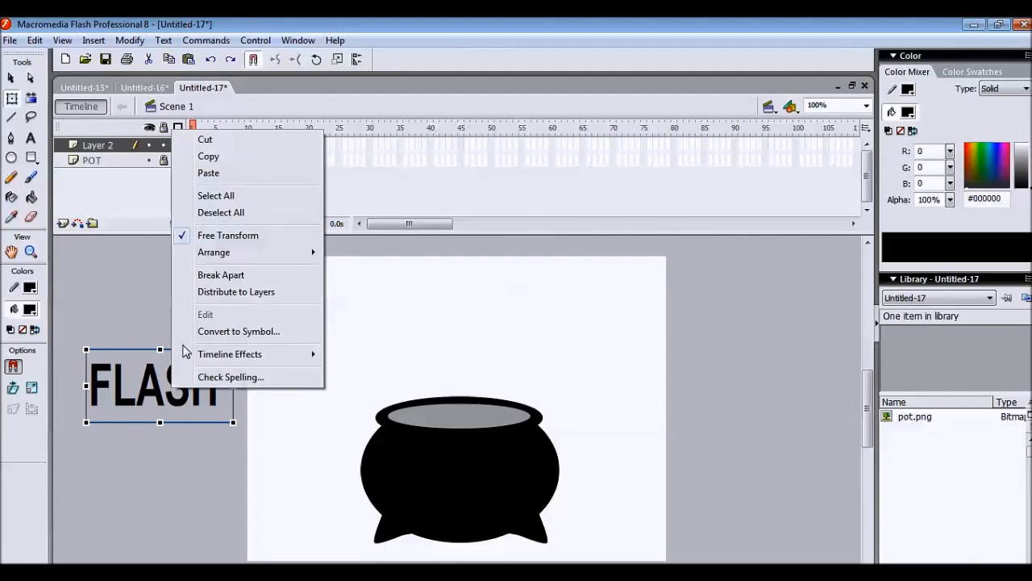
pyautogui.click(221, 275)
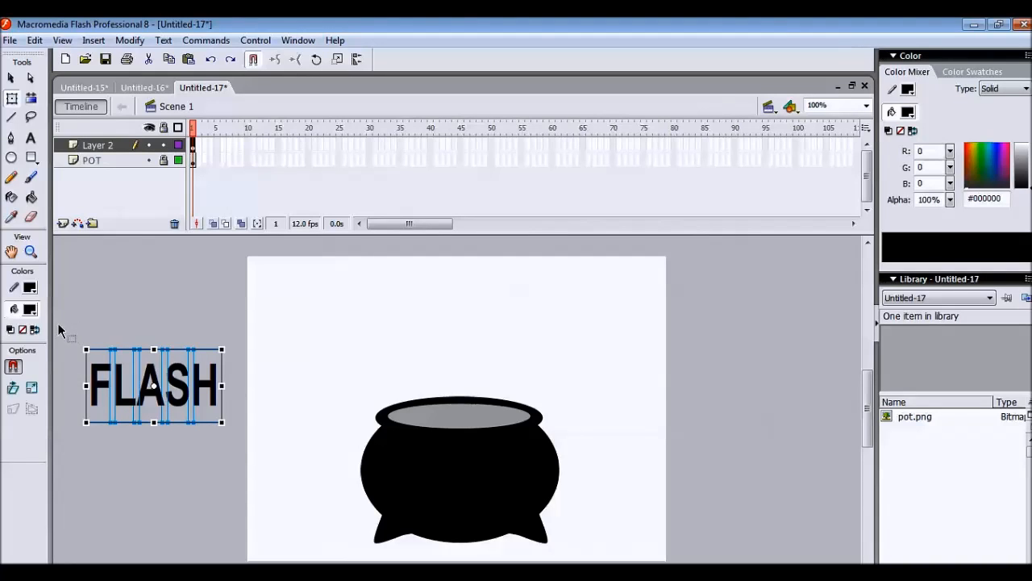
pyautogui.moveTo(68, 321); pyautogui.dragTo(58, 460)
pyautogui.moveTo(82, 342); pyautogui.dragTo(230, 425)
pyautogui.rightClick(160, 385)
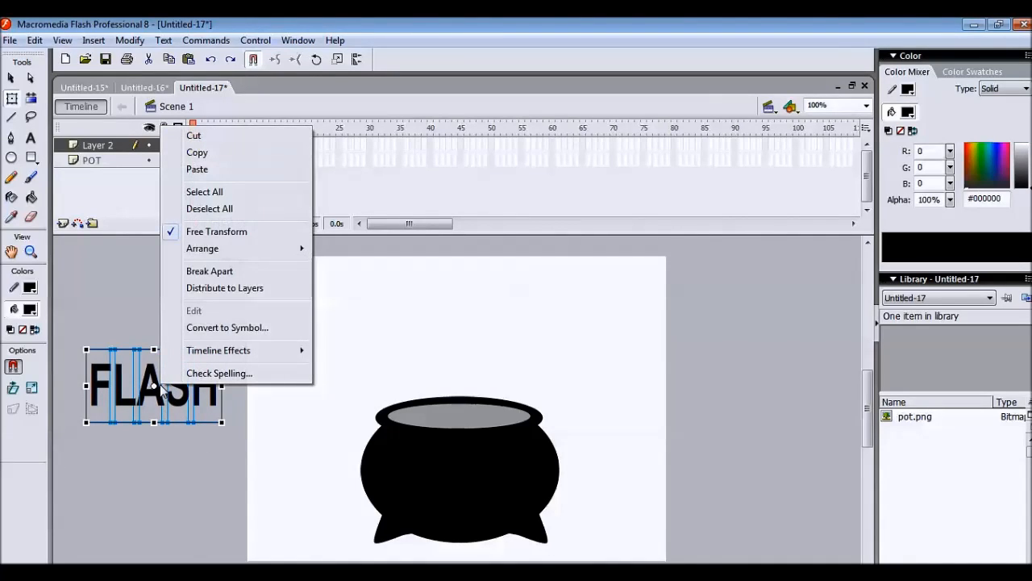
pyautogui.click(232, 289)
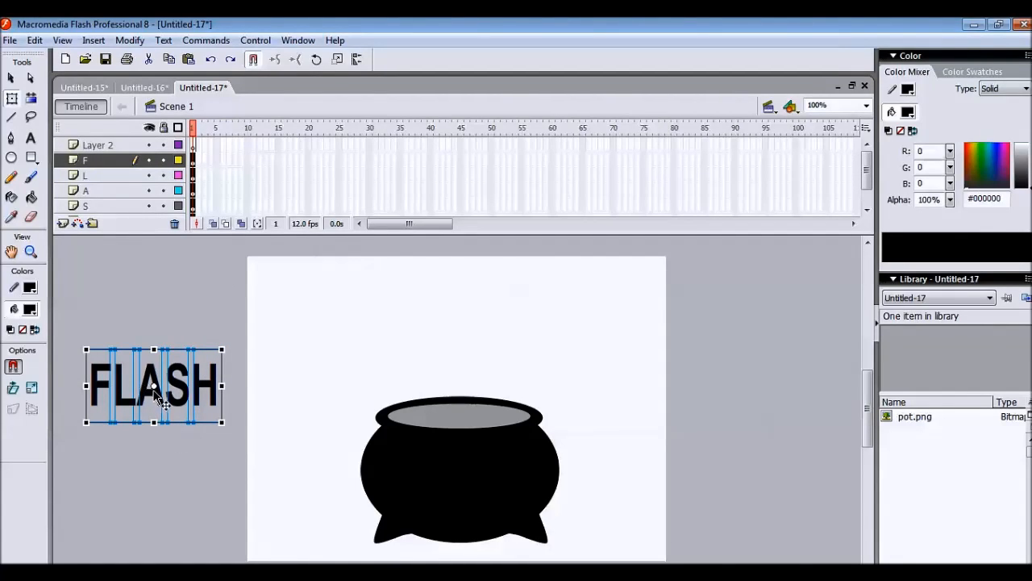
# Step: Move all the FLASH letters together onto the pot's body and copy frame 1 of the F layer
pyautogui.moveTo(148, 387); pyautogui.dragTo(453, 486)
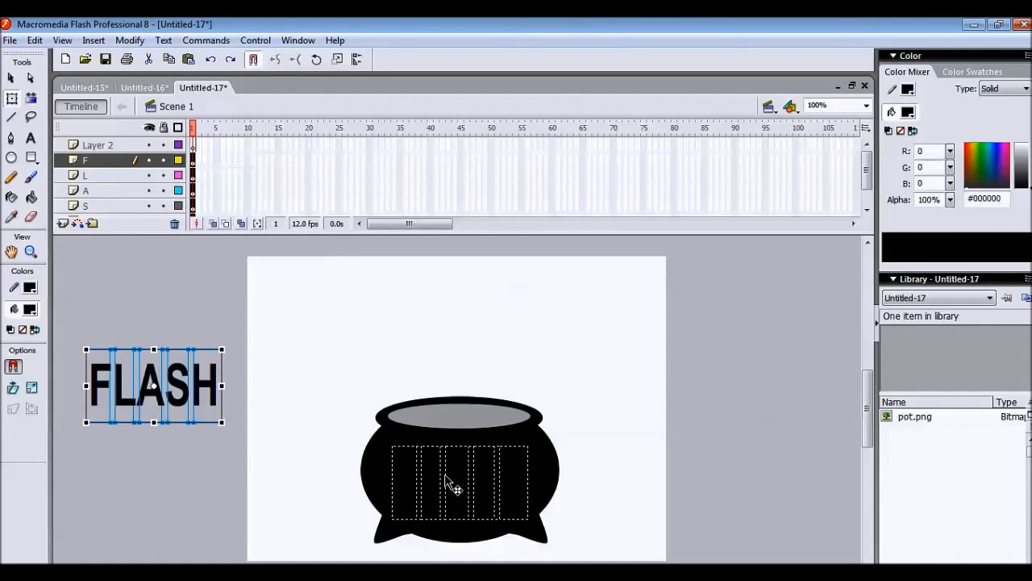
pyautogui.moveTo(446, 477); pyautogui.dragTo(446, 478)
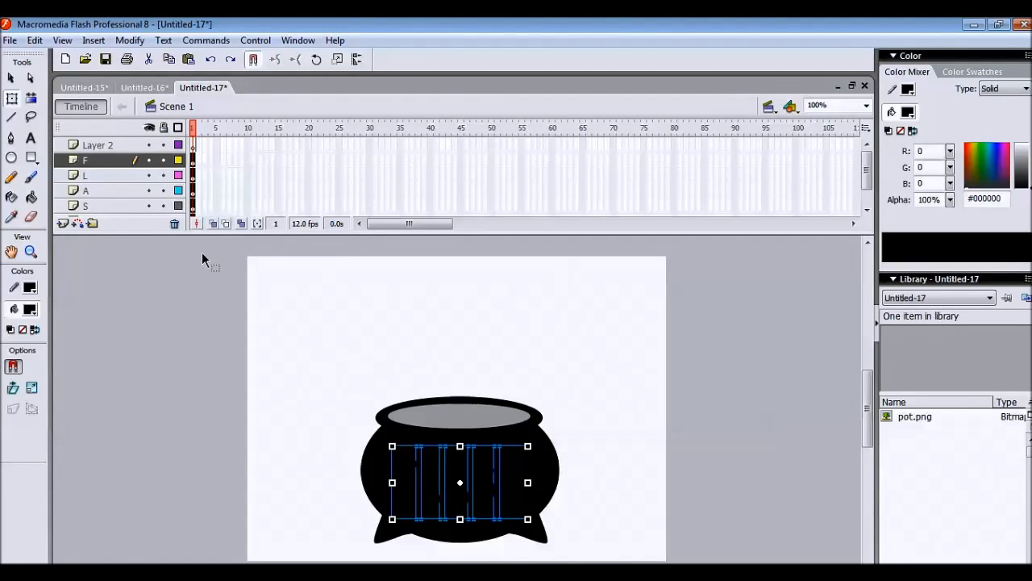
pyautogui.rightClick(195, 165)
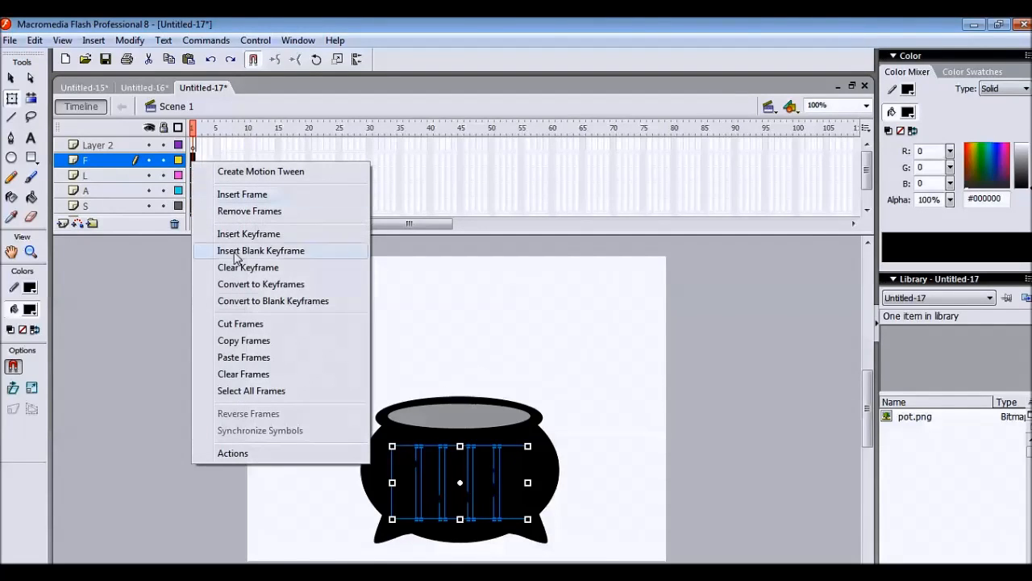
pyautogui.click(257, 341)
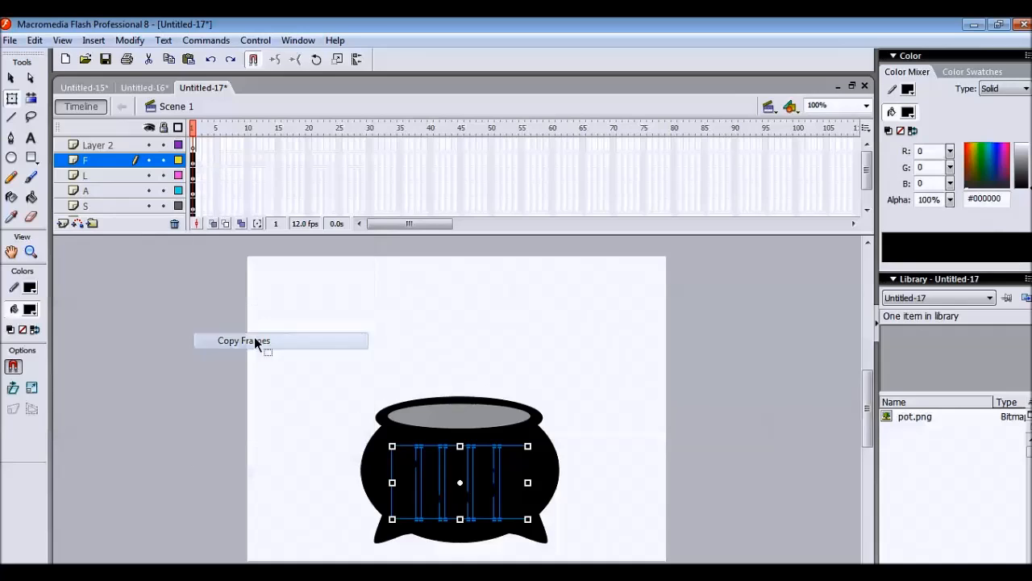
# Step: Insert keyframes at frame 10 on the F, L, A, S and H layers
pyautogui.click(249, 160)
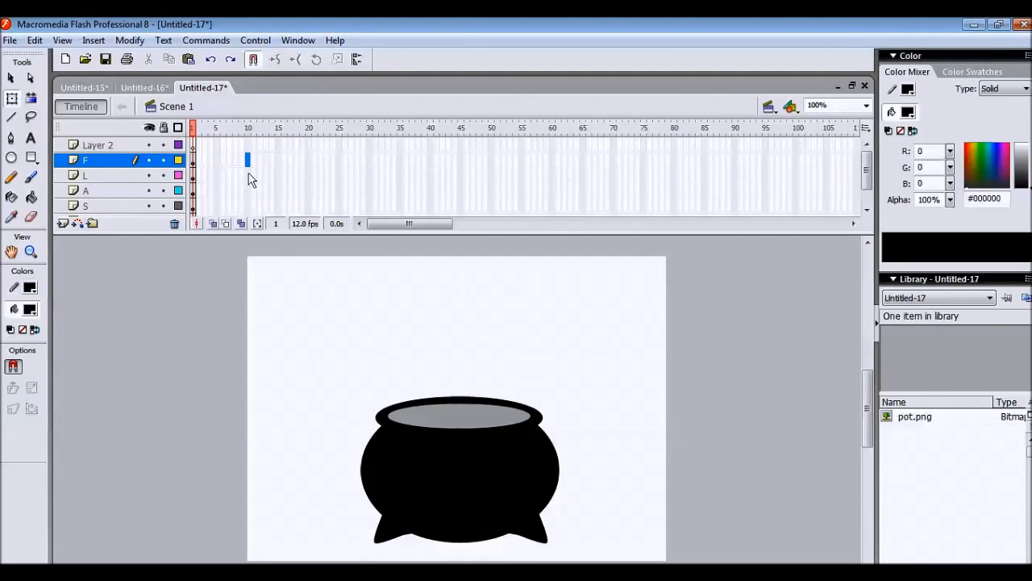
pyautogui.keyDown('shift'); pyautogui.click(247, 174); pyautogui.keyUp('shift')
pyautogui.keyDown('shift'); pyautogui.click(244, 191); pyautogui.keyUp('shift')
pyautogui.keyDown('shift'); pyautogui.click(248, 207); pyautogui.keyUp('shift')
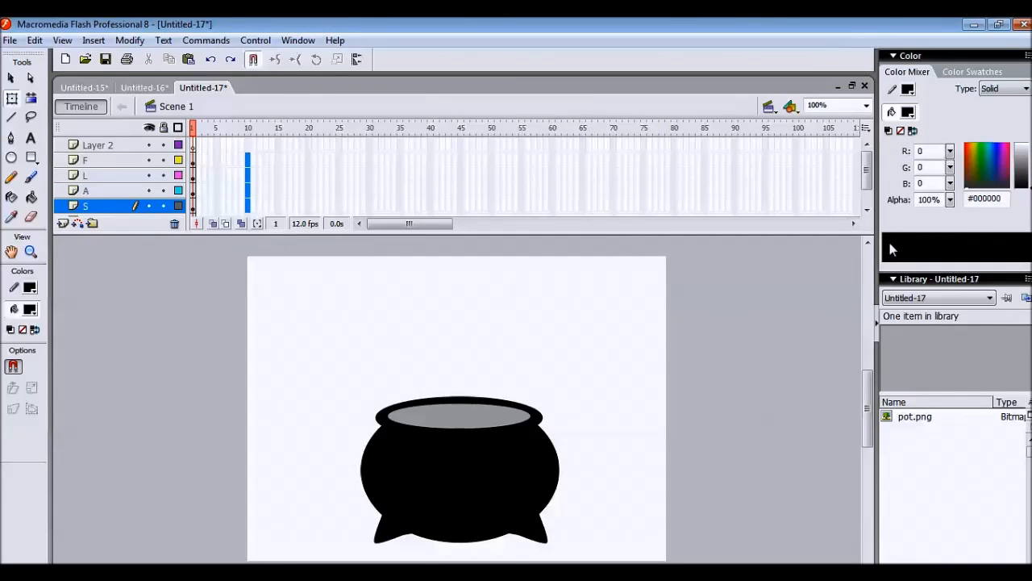
pyautogui.click(866, 210)
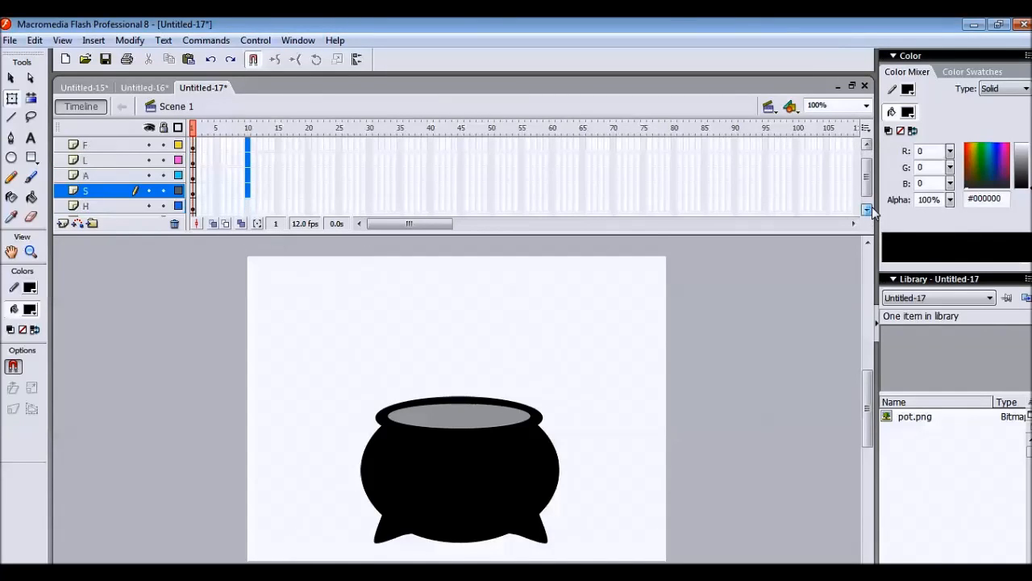
pyautogui.keyDown('shift'); pyautogui.click(249, 208); pyautogui.keyUp('shift')
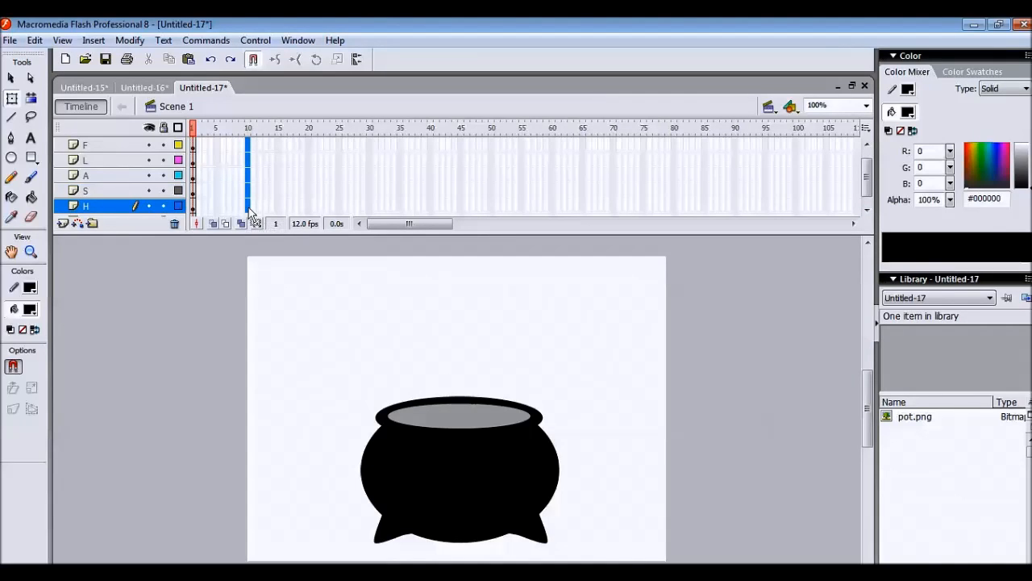
pyautogui.rightClick(249, 208)
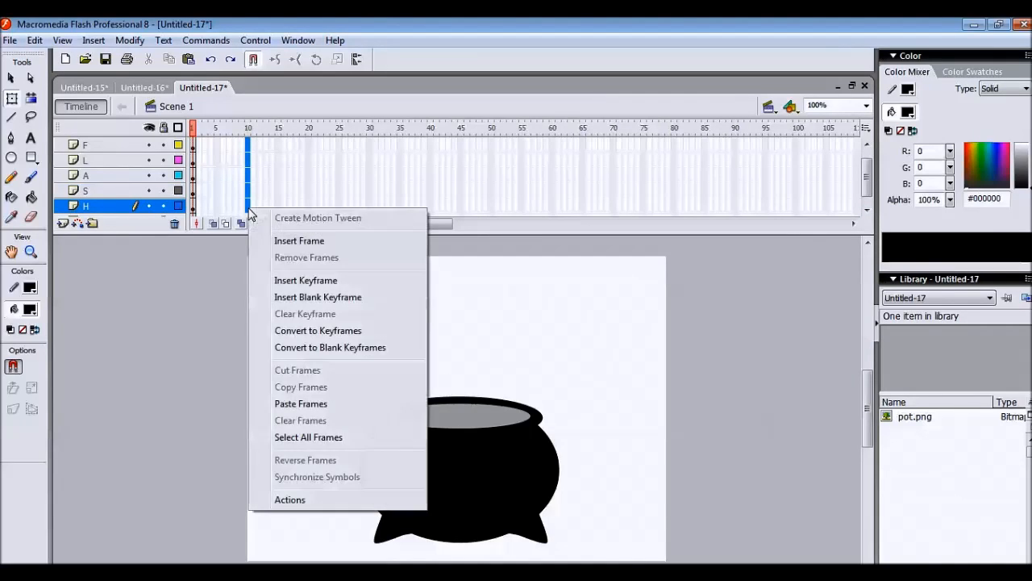
pyautogui.click(330, 281)
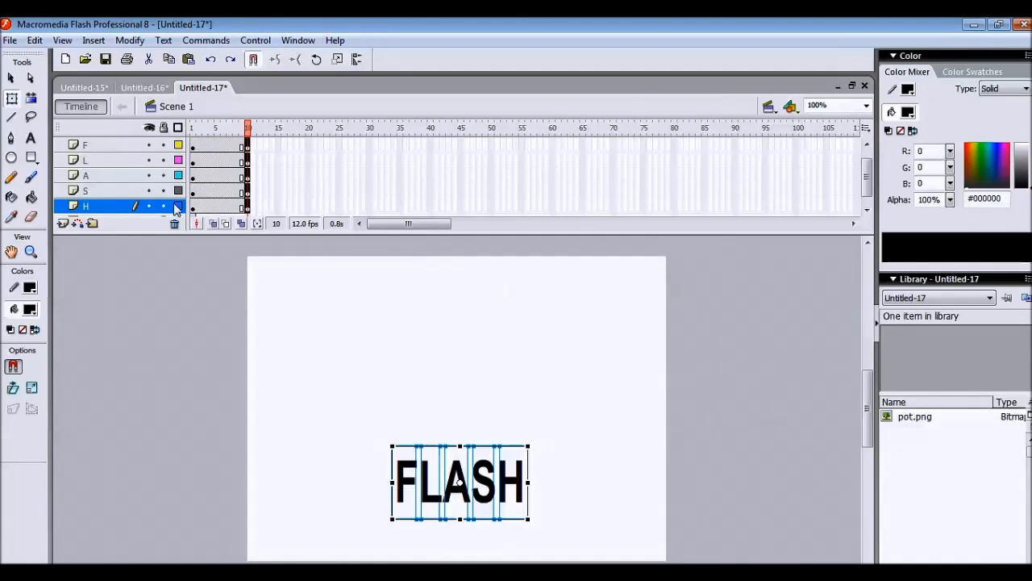
# Step: Extend the POT layer to frame 10 by inserting a frame there
pyautogui.moveTo(867, 183); pyautogui.dragTo(868, 177)
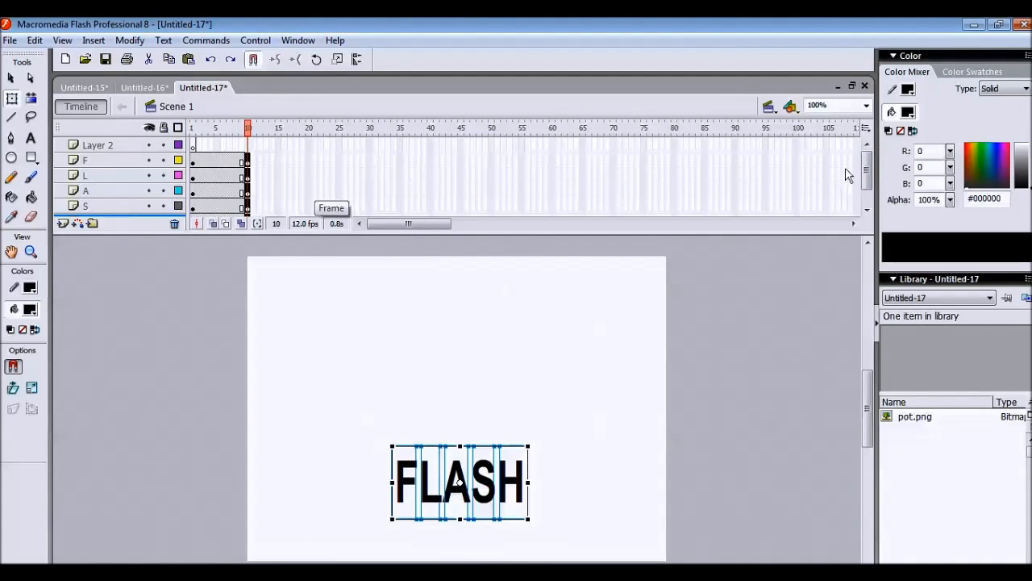
pyautogui.scroll(-2, 865, 193)
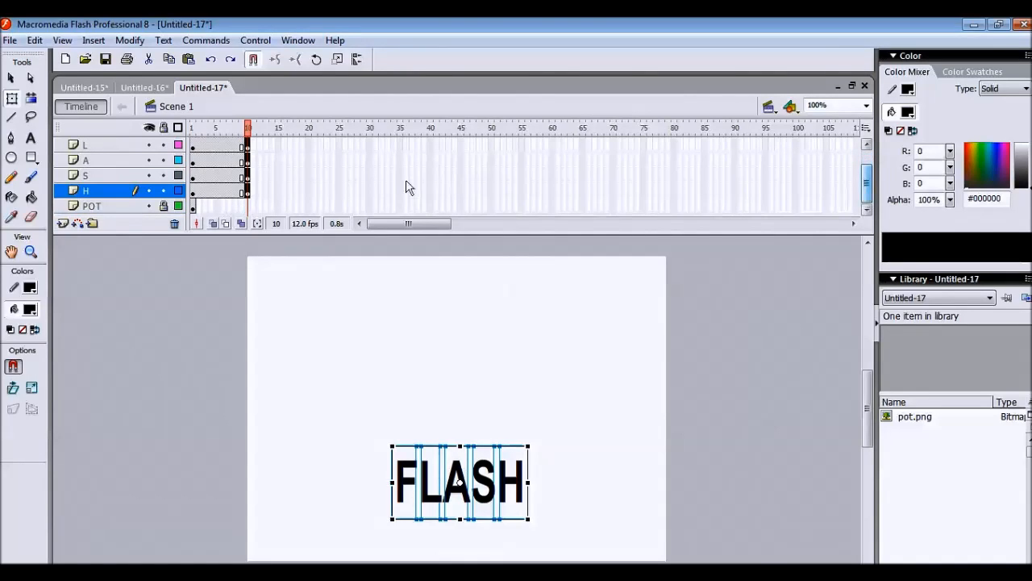
pyautogui.click(248, 207)
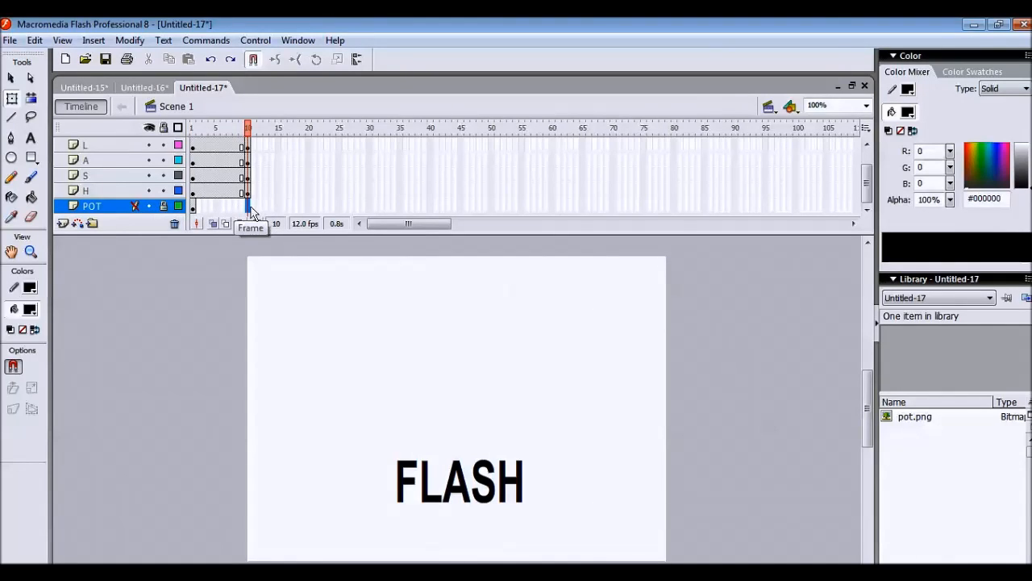
pyautogui.rightClick(248, 208)
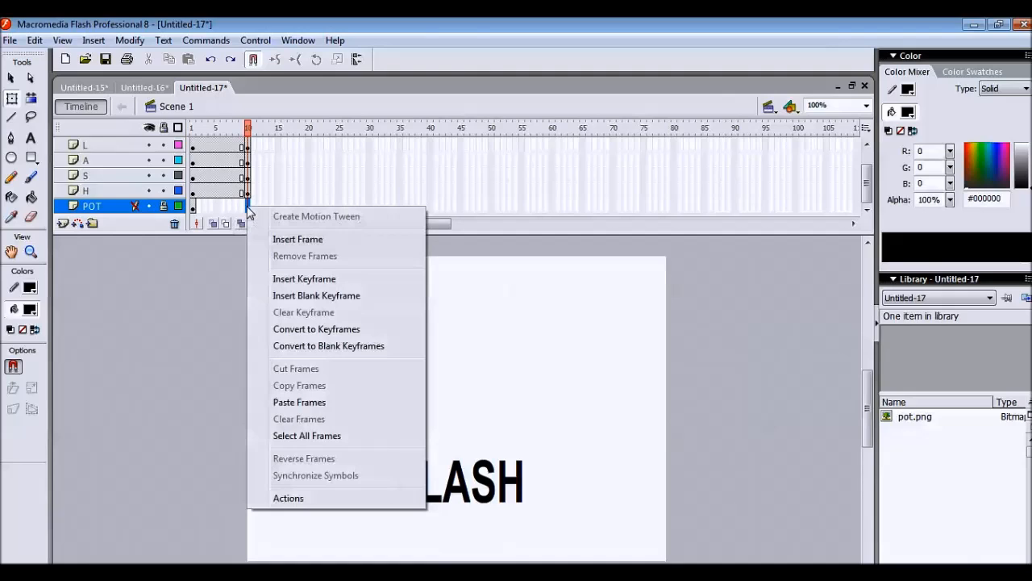
pyautogui.click(286, 240)
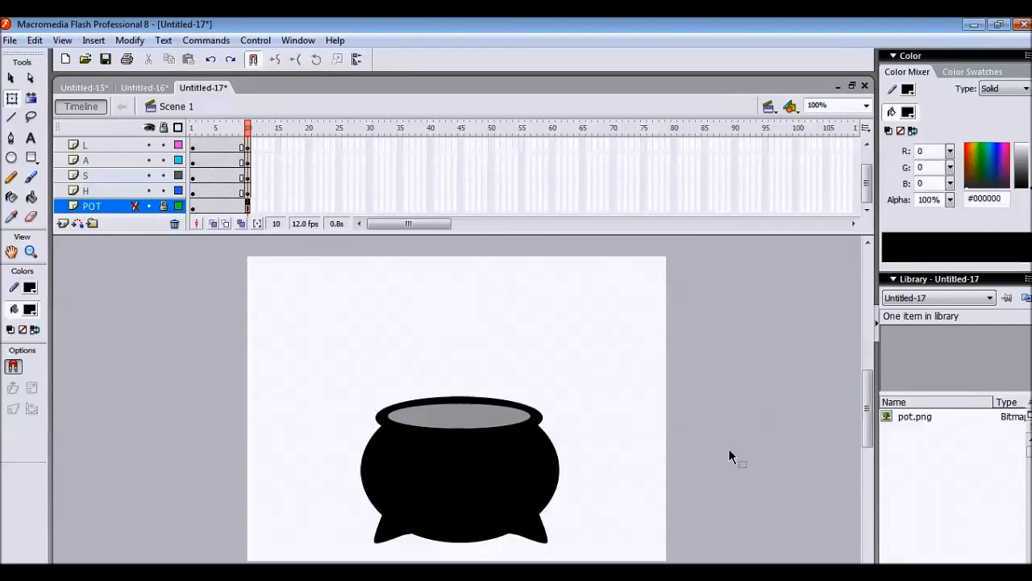
pyautogui.moveTo(869, 403); pyautogui.dragTo(870, 377)
pyautogui.click(868, 184)
pyautogui.moveTo(868, 180); pyautogui.dragTo(867, 164)
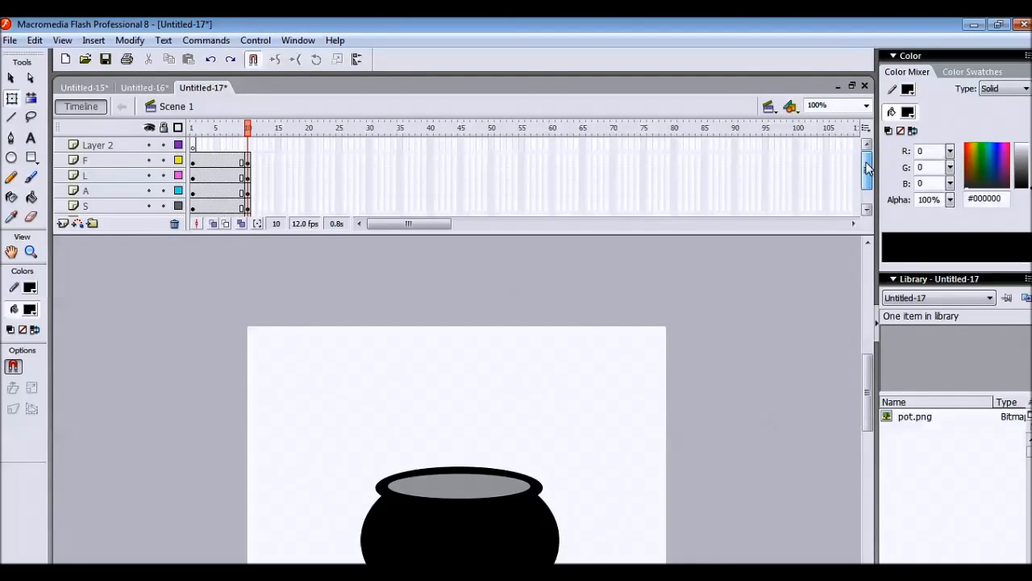
pyautogui.click(193, 162)
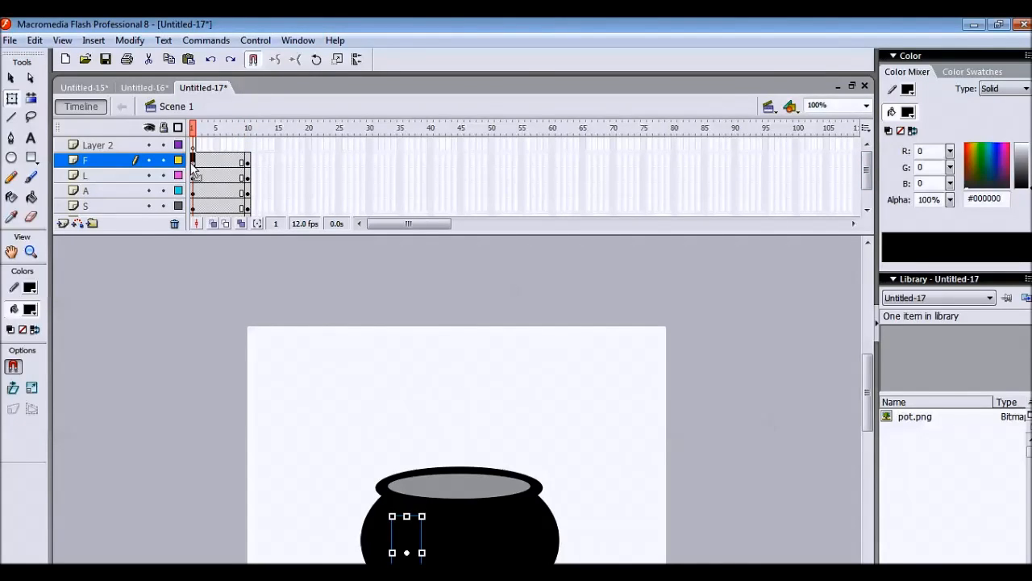
pyautogui.click(248, 163)
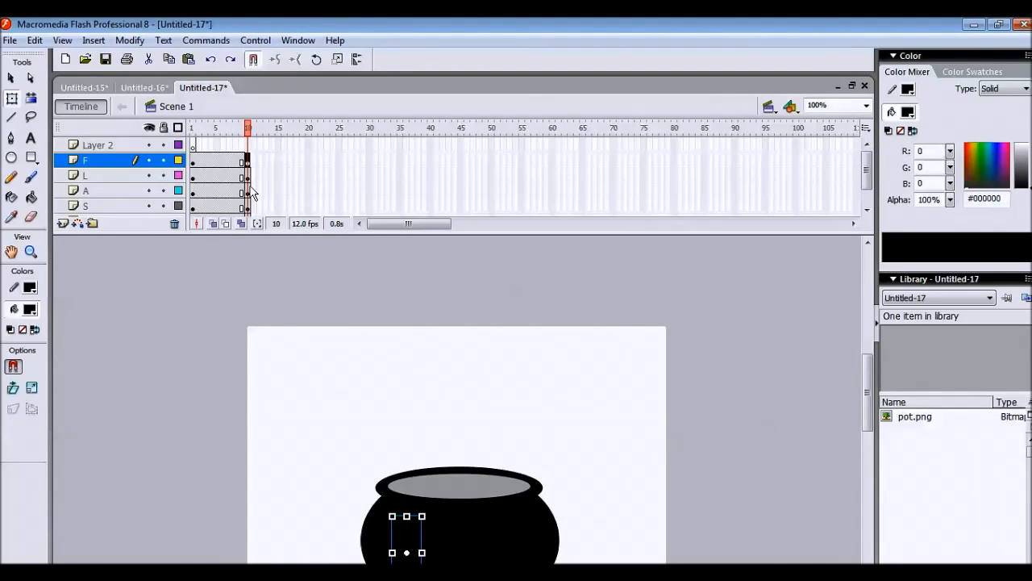
pyautogui.click(249, 176)
pyautogui.click(248, 192)
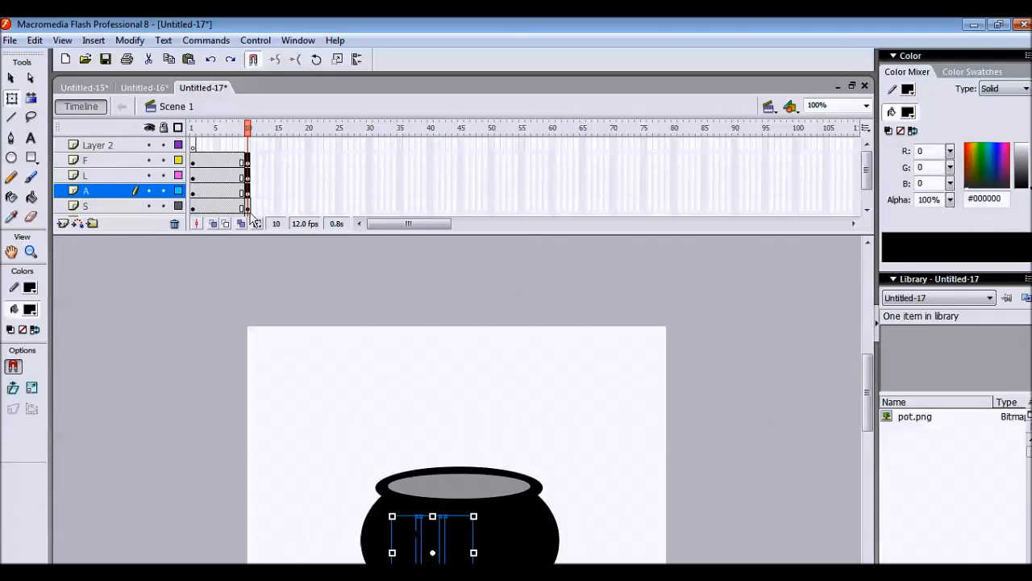
pyautogui.click(248, 208)
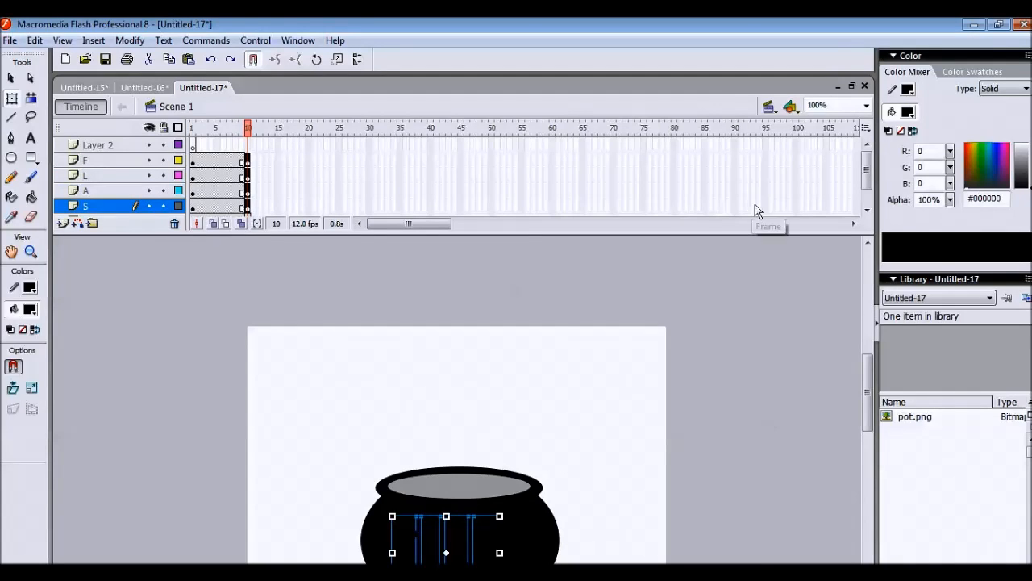
pyautogui.scroll(-1, 867, 193)
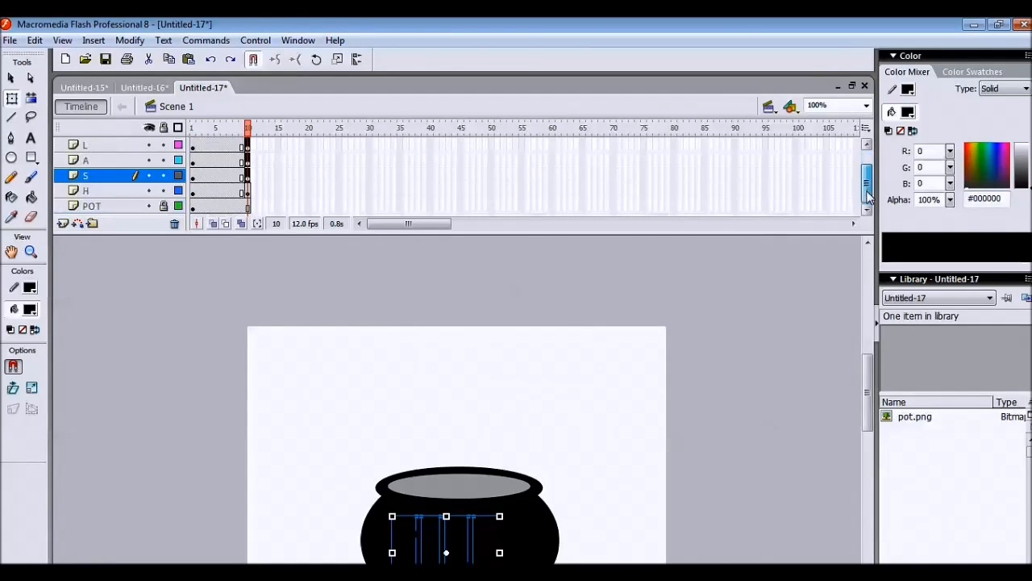
pyautogui.click(250, 193)
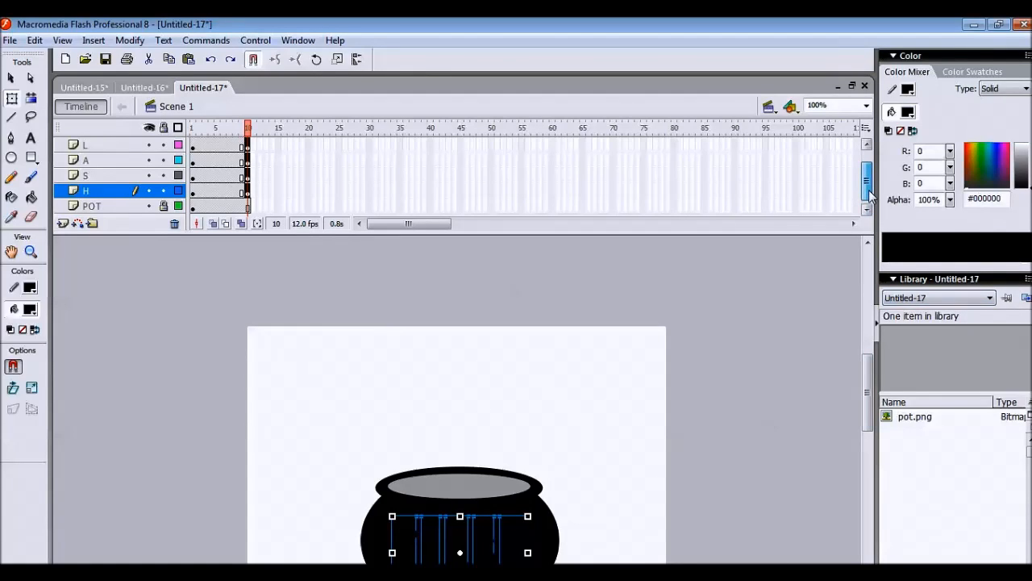
pyautogui.moveTo(868, 193); pyautogui.dragTo(871, 181)
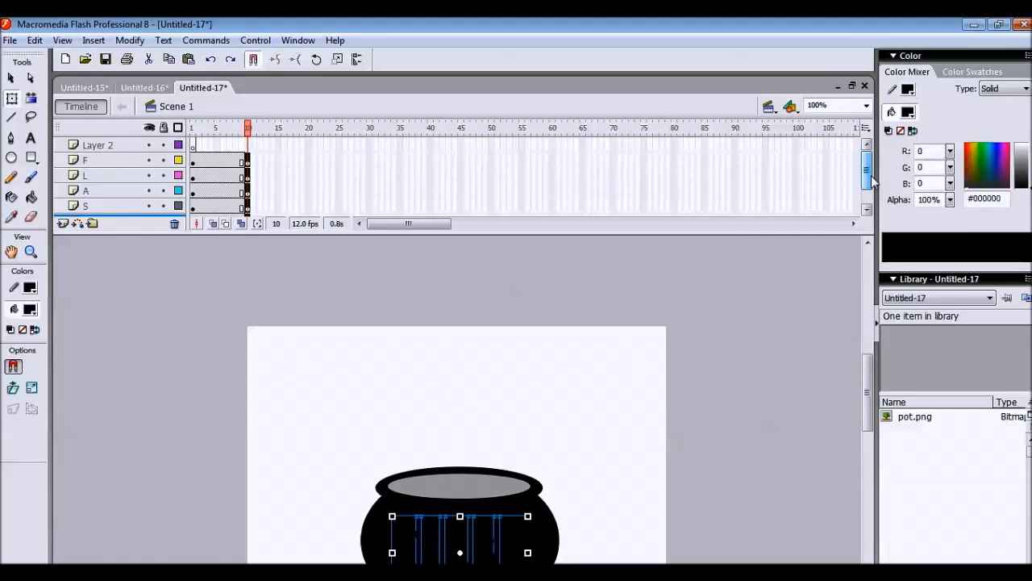
# Step: Select the frame 10 keyframes of the F, L, A, S and H layers and move the letters together to above the pot's rim
pyautogui.click(195, 164)
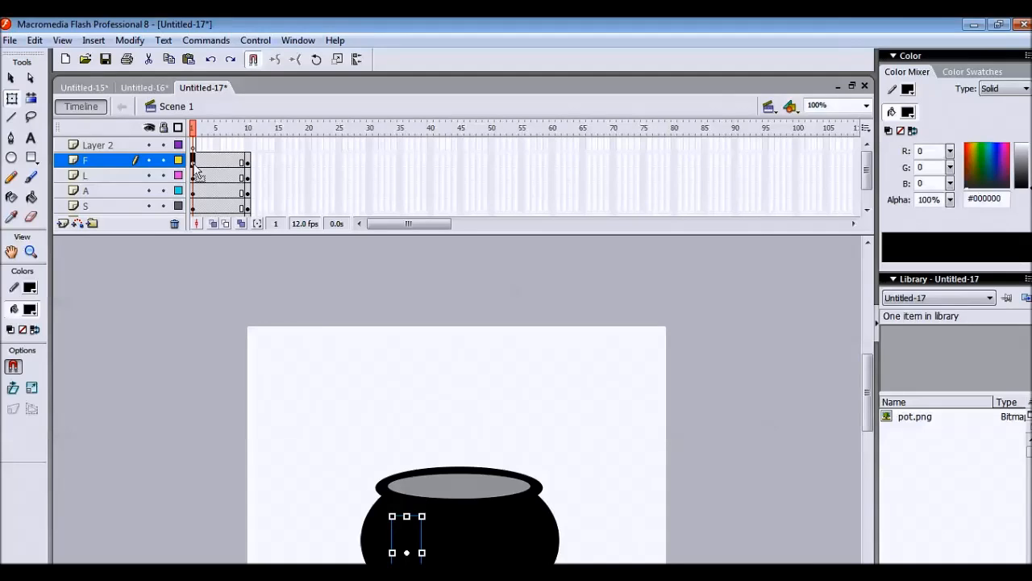
pyautogui.click(247, 162)
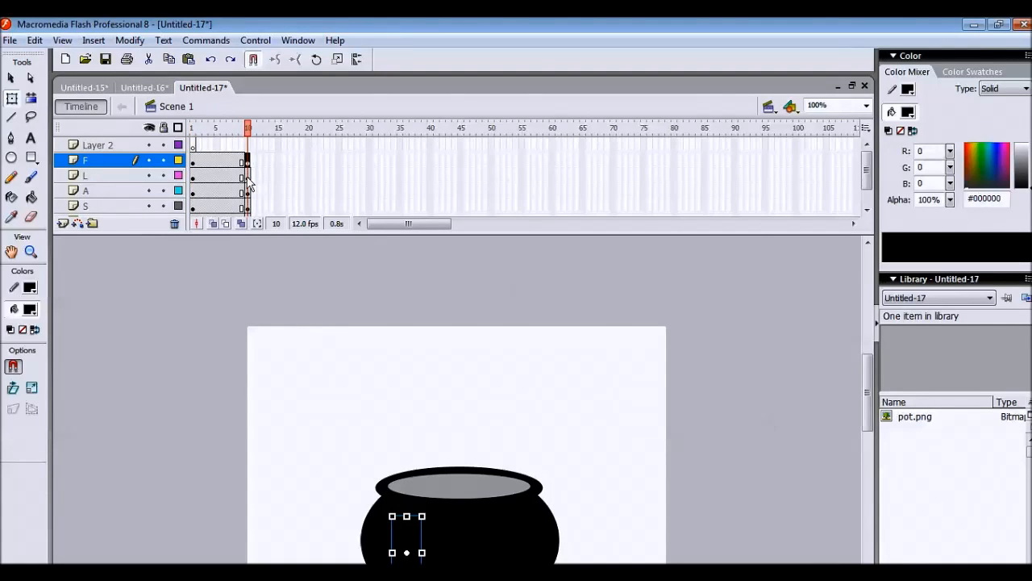
pyautogui.moveTo(249, 184); pyautogui.dragTo(248, 210)
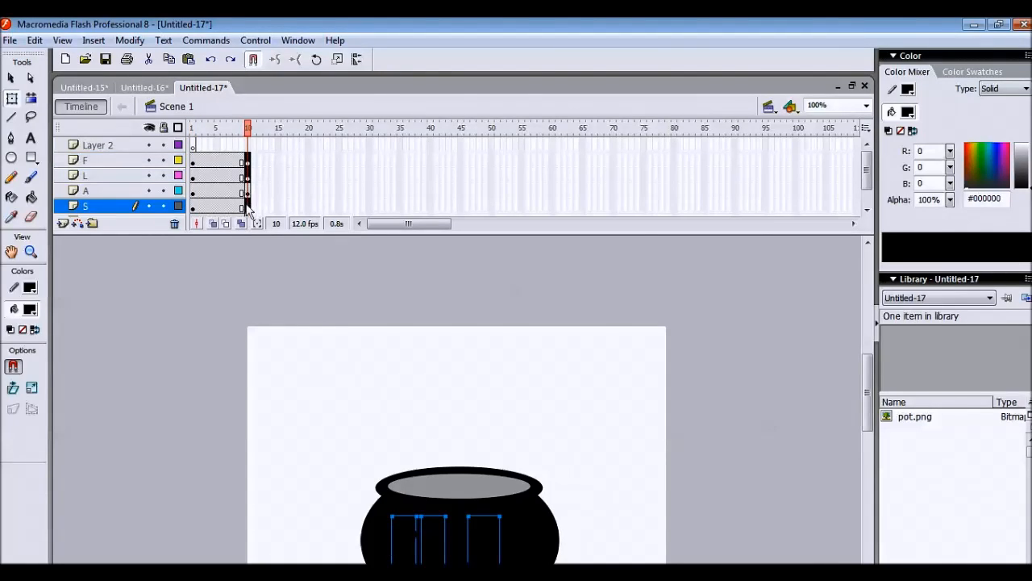
pyautogui.keyDown('ctrl'); pyautogui.click(250, 196); pyautogui.keyUp('ctrl')
pyautogui.scroll(-1, 420, 223)
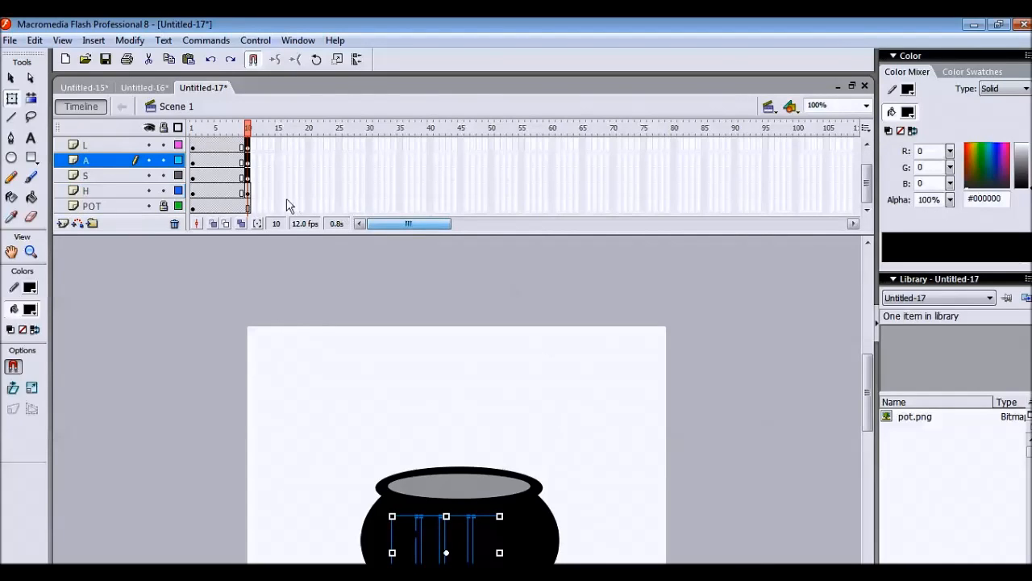
pyautogui.keyDown('ctrl'); pyautogui.click(249, 194); pyautogui.keyUp('ctrl')
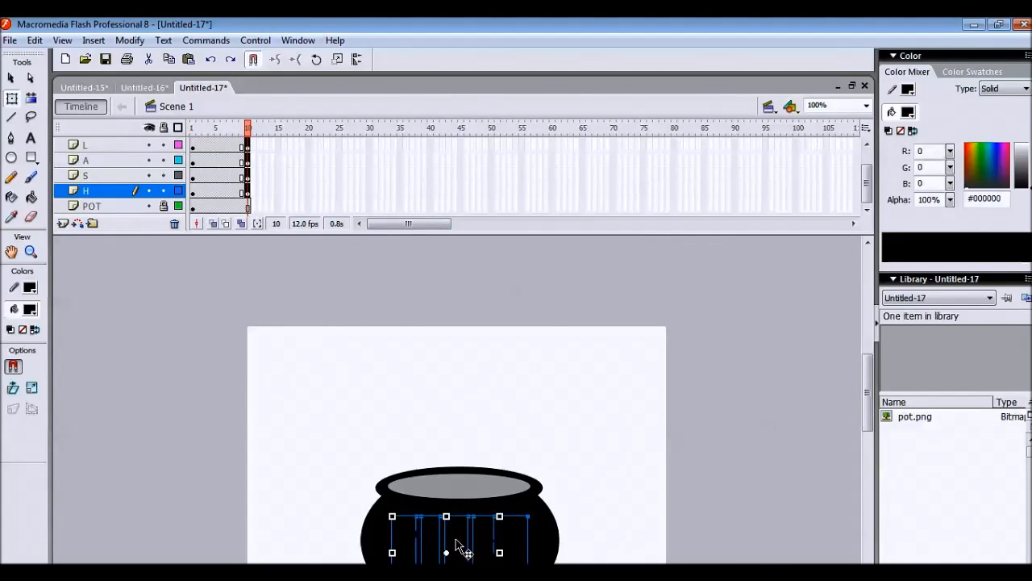
pyautogui.moveTo(458, 545); pyautogui.dragTo(453, 374)
pyautogui.moveTo(453, 376); pyautogui.dragTo(453, 376)
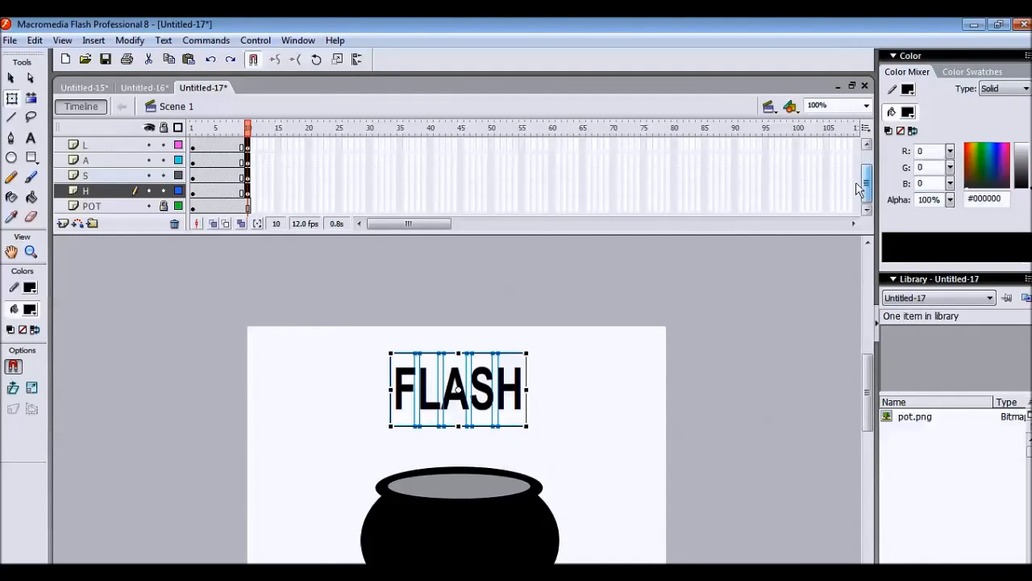
# Step: Create motion tweens from frame 1 to frame 10 on the F, L, A, S and H layers
pyautogui.scroll(2, 867, 169)
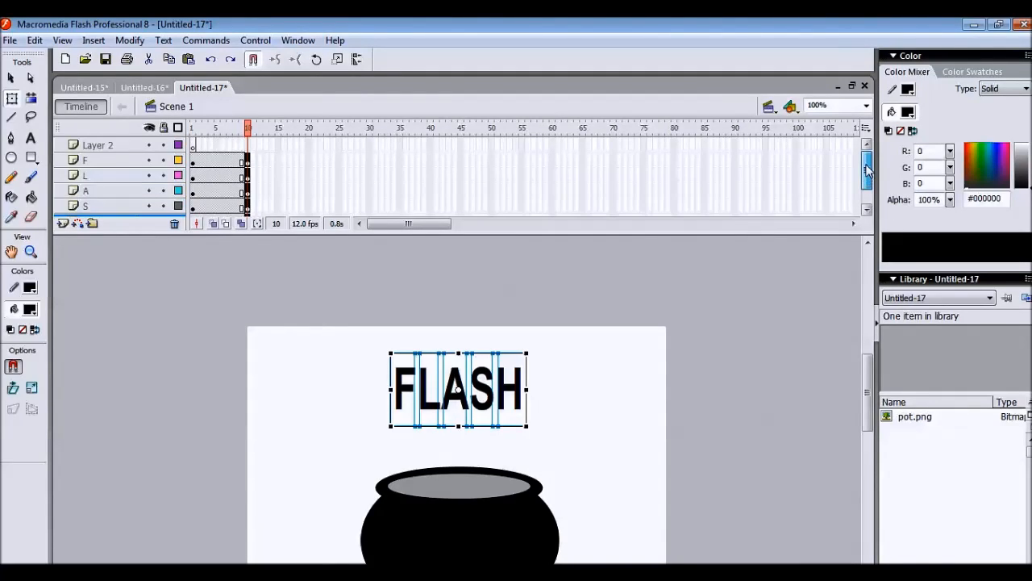
pyautogui.click(195, 160)
pyautogui.click(247, 163)
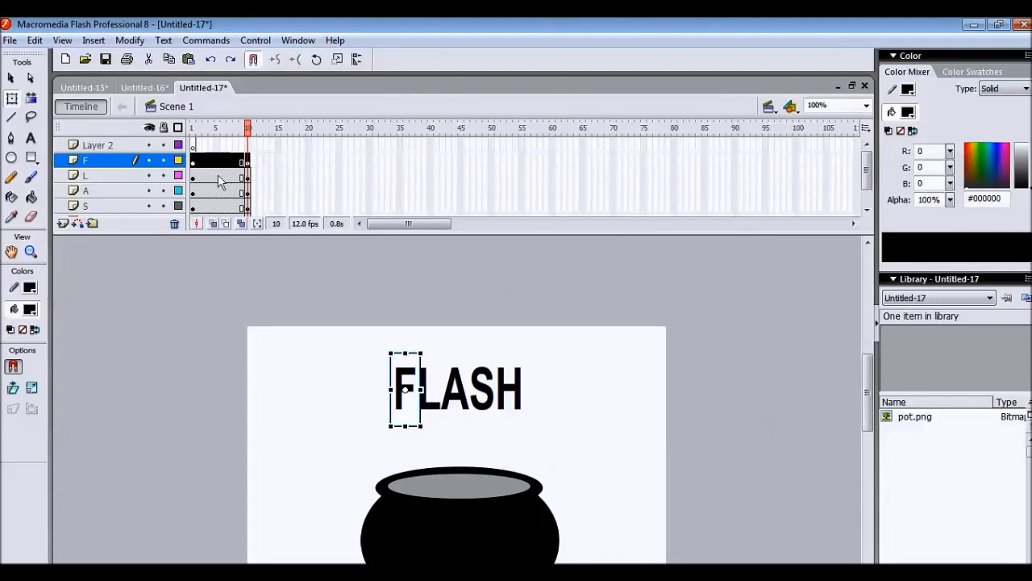
pyautogui.click(195, 178)
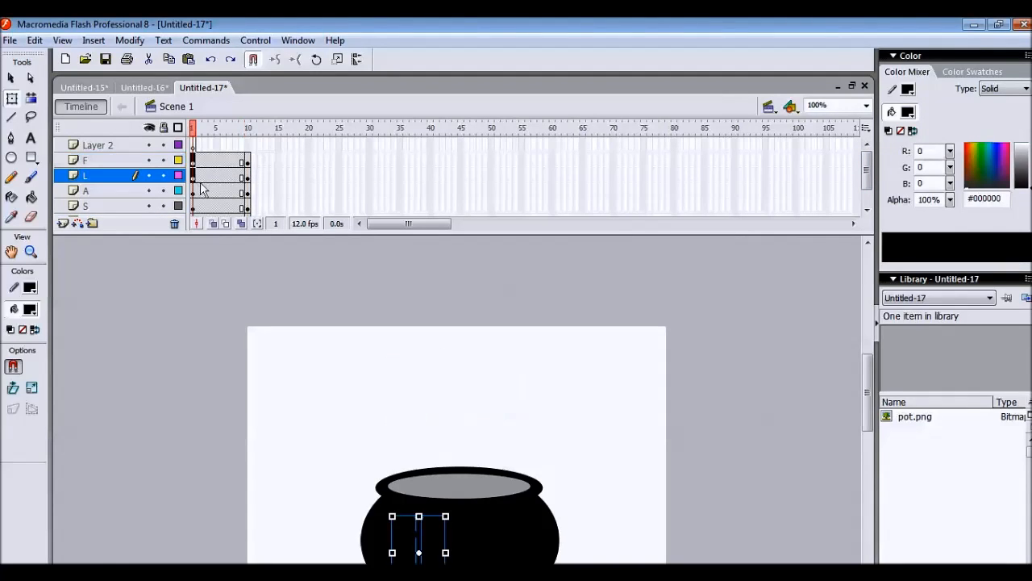
pyautogui.click(247, 175)
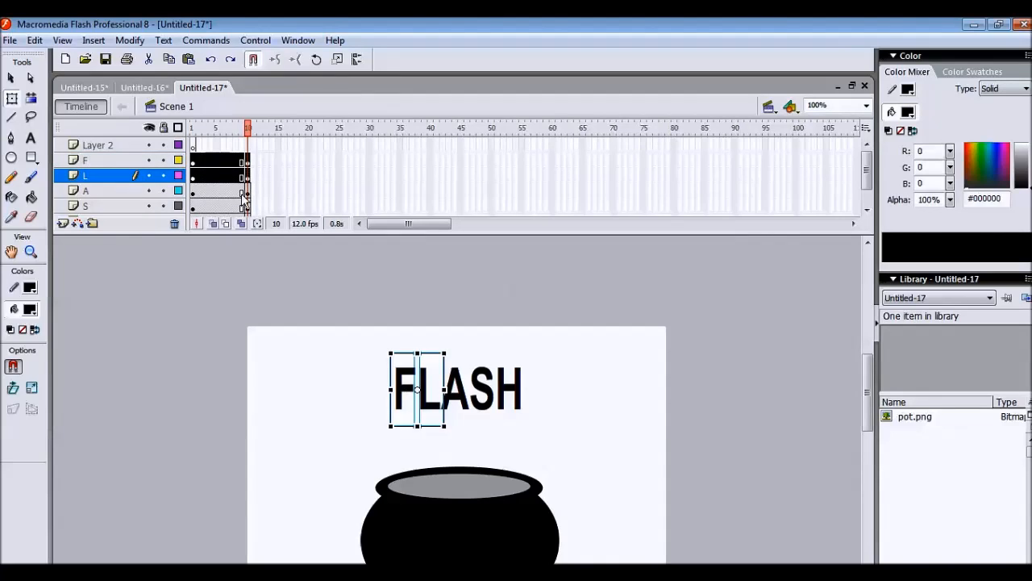
pyautogui.keyDown('shift'); pyautogui.click(247, 194); pyautogui.keyUp('shift')
pyautogui.keyDown('shift'); pyautogui.click(247, 210); pyautogui.keyUp('shift')
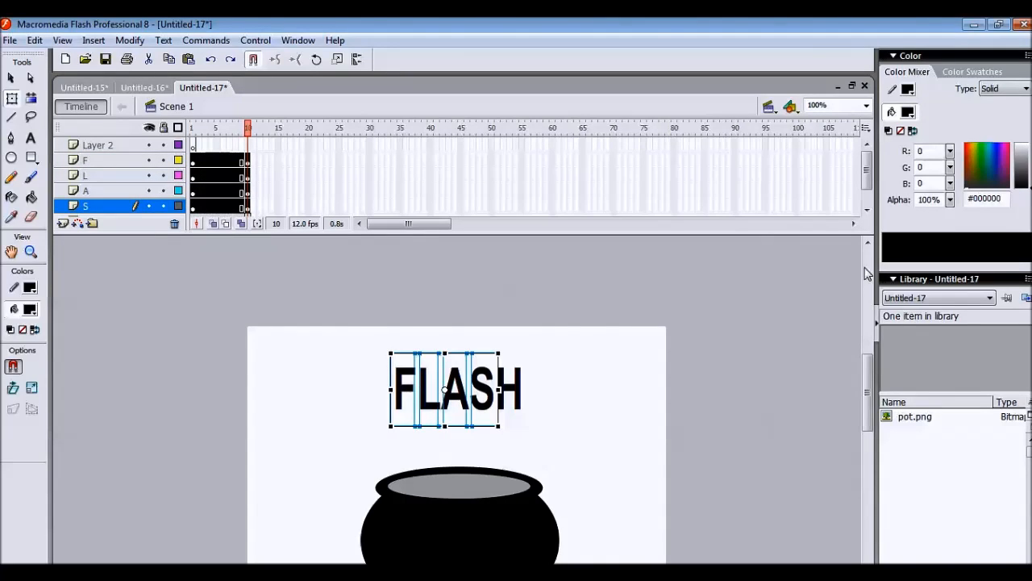
pyautogui.scroll(-2, 867, 185)
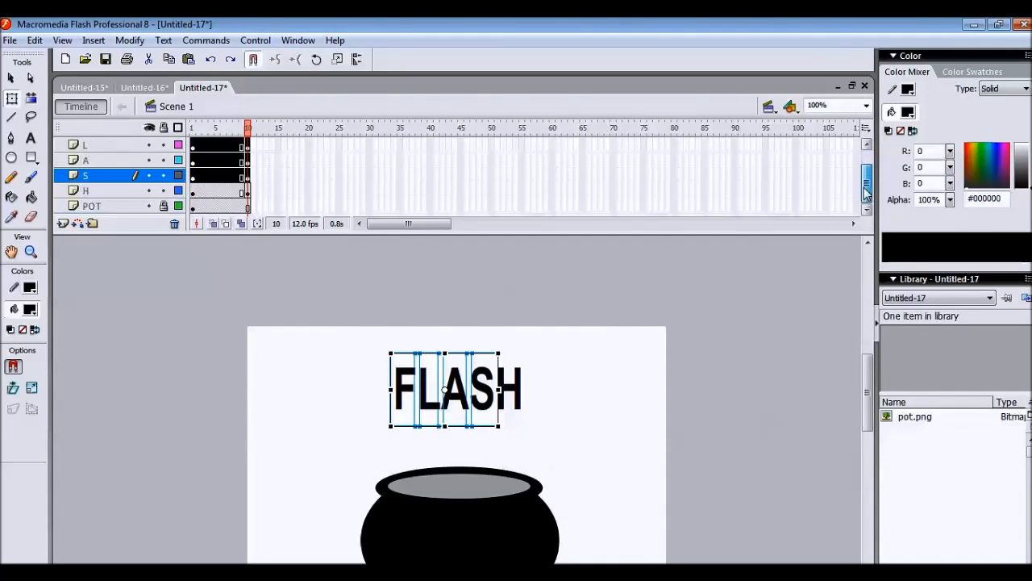
pyautogui.keyDown('shift'); pyautogui.click(248, 193); pyautogui.keyUp('shift')
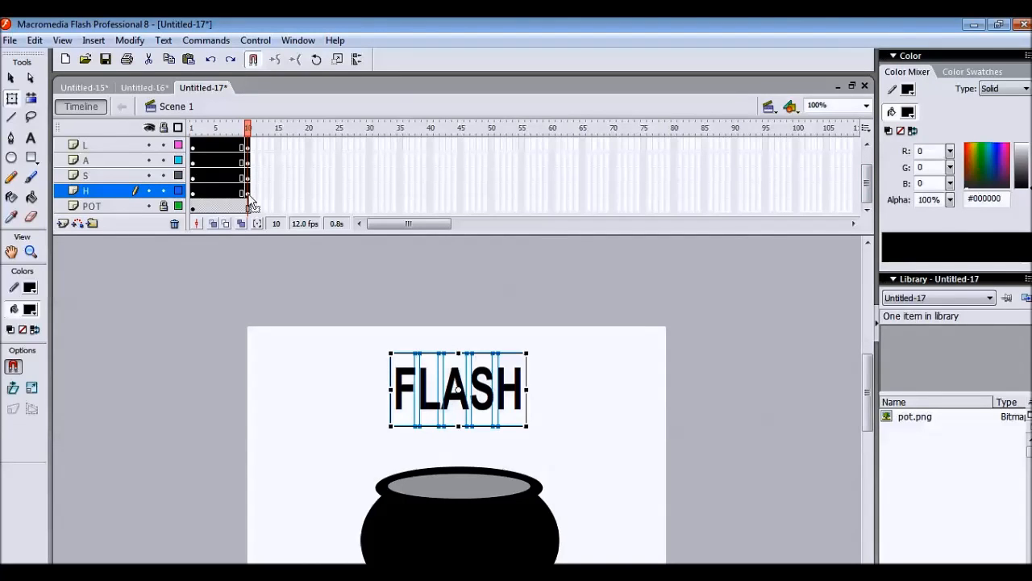
pyautogui.rightClick(219, 167)
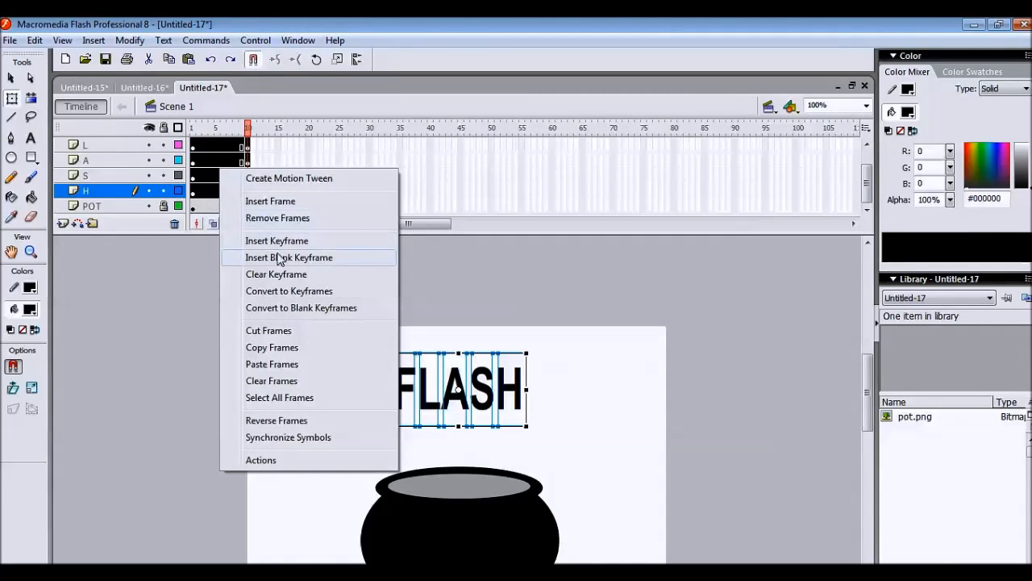
pyautogui.click(286, 178)
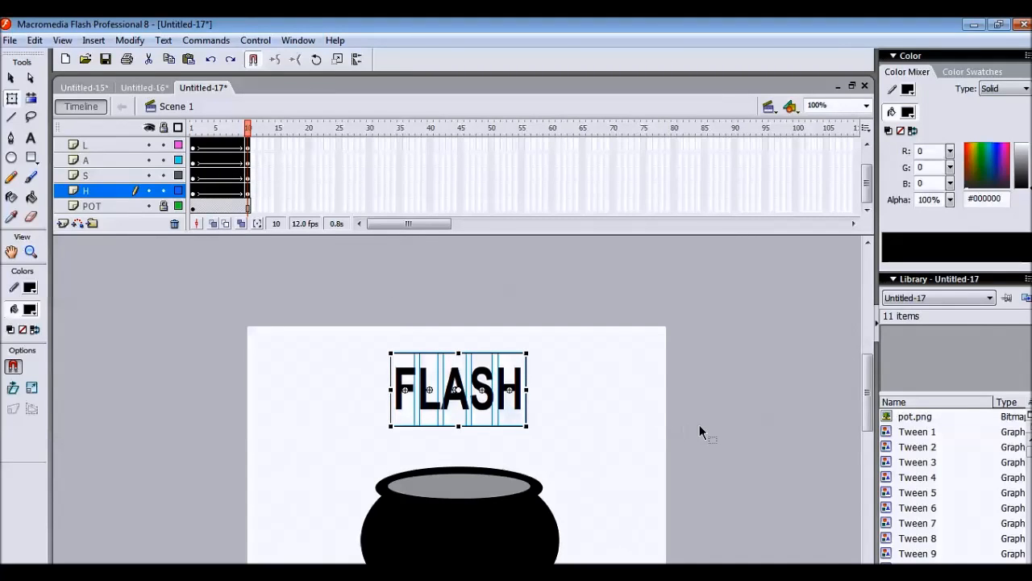
# Step: Shift the L layer's motion tween to frames 10 to 19 and the A layer's motion tween to frames 19 to 28
pyautogui.moveTo(870, 380)
pyautogui.mouseDown()
pyautogui.moveTo(877, 352)
pyautogui.moveTo(876, 410)
pyautogui.moveTo(875, 399)
pyautogui.mouseUp()
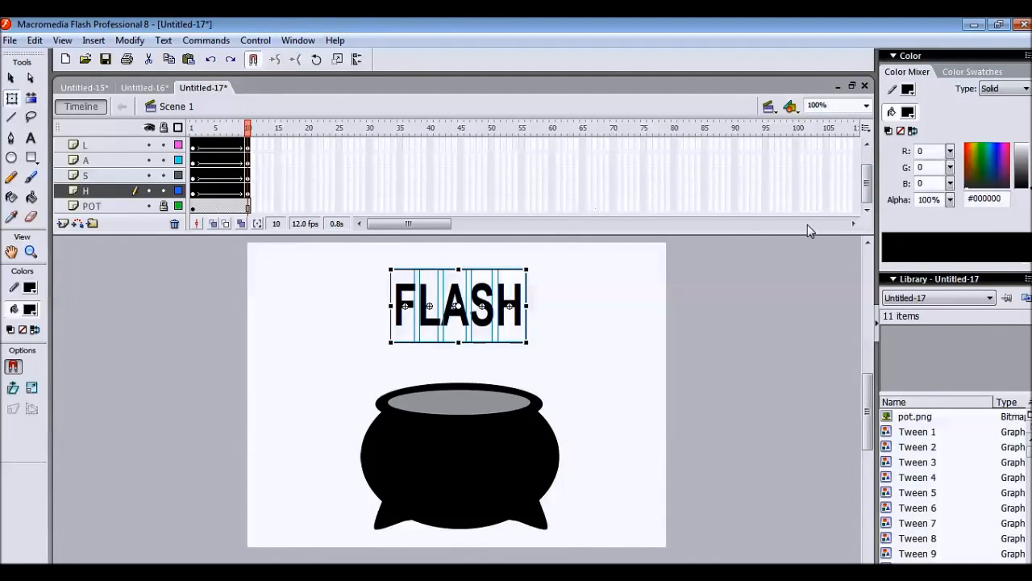
pyautogui.moveTo(869, 187); pyautogui.dragTo(869, 172)
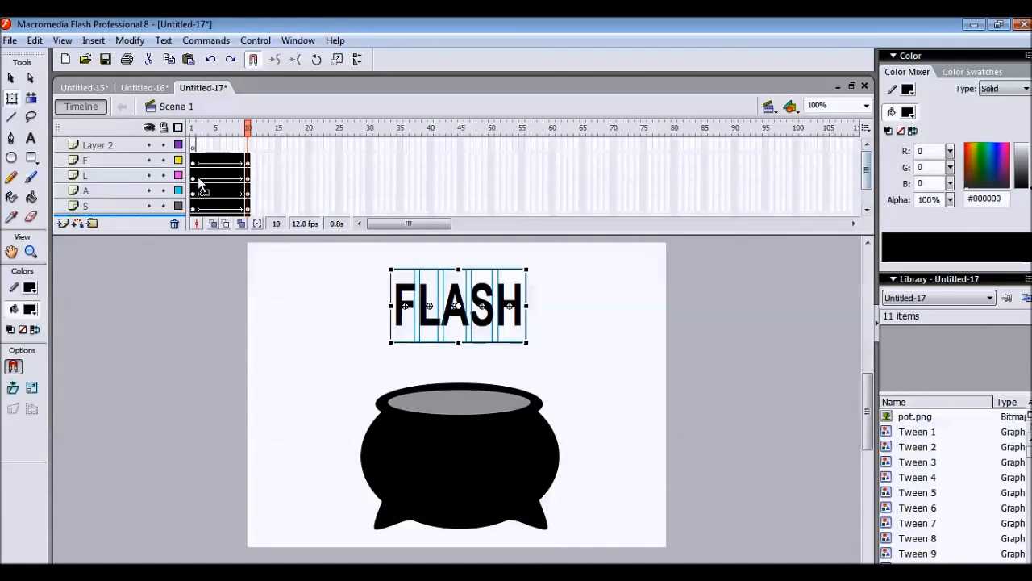
pyautogui.click(260, 176)
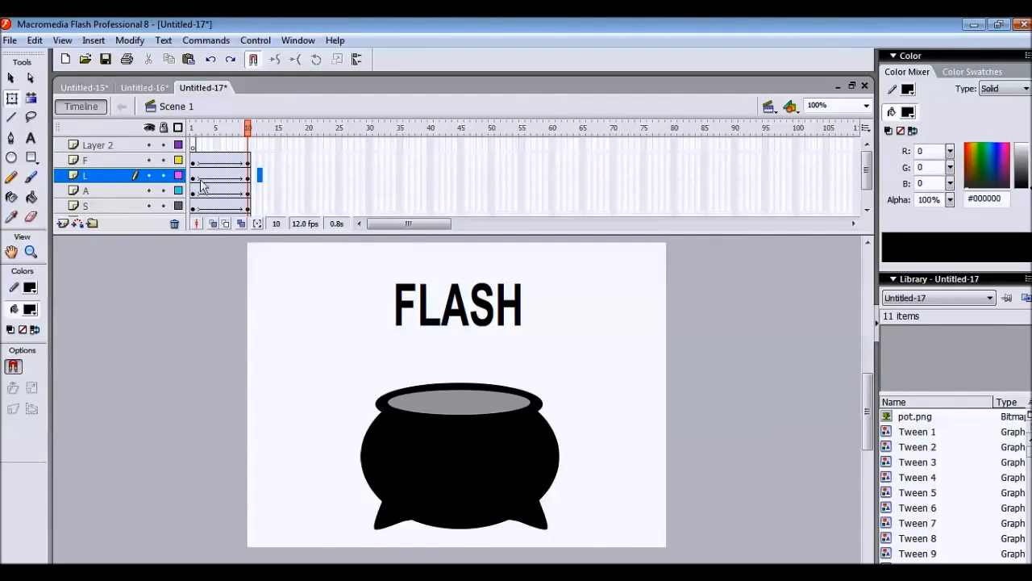
pyautogui.moveTo(194, 182); pyautogui.dragTo(279, 190)
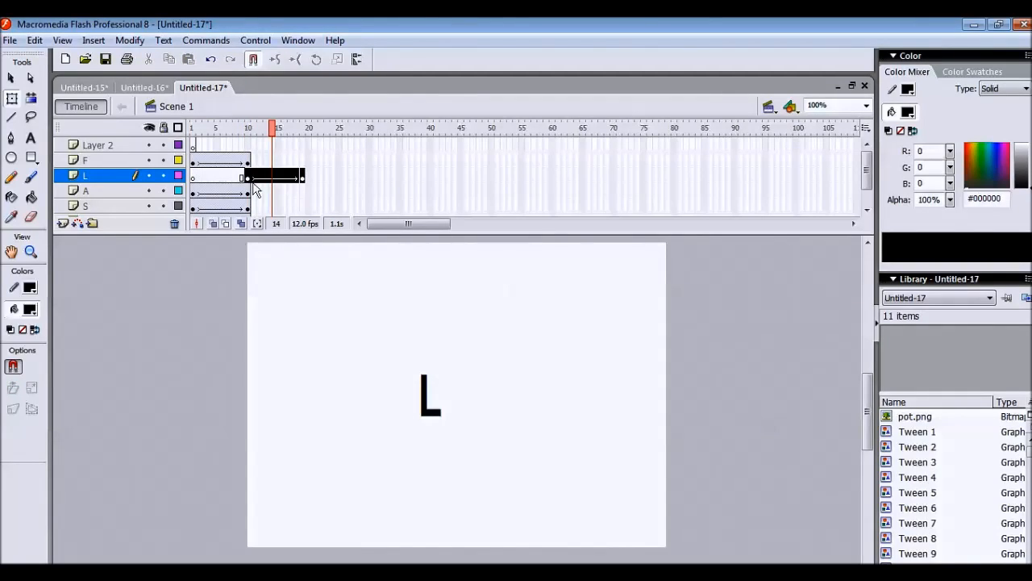
pyautogui.click(194, 193)
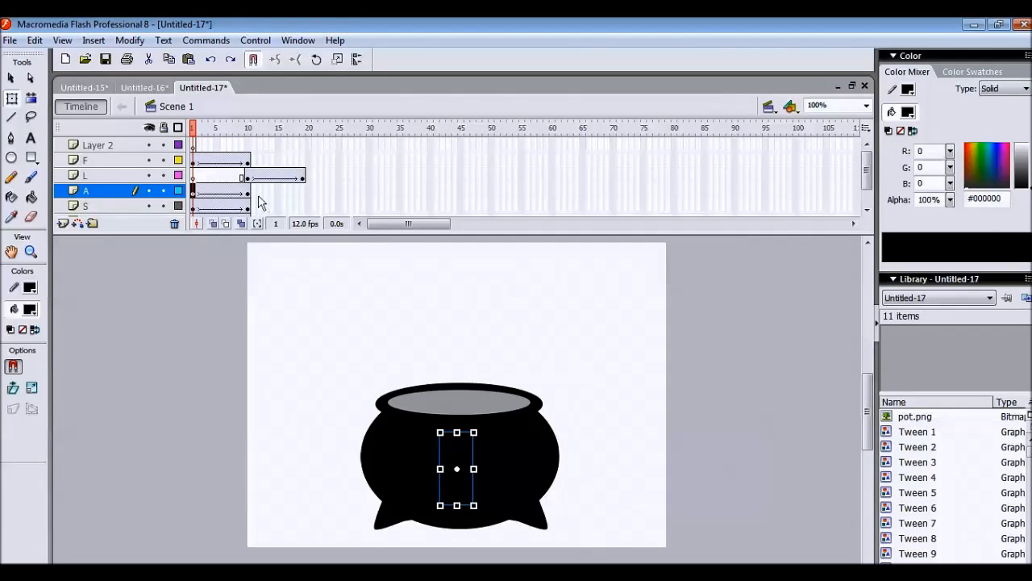
pyautogui.keyDown('shift'); pyautogui.click(248, 192); pyautogui.keyUp('shift')
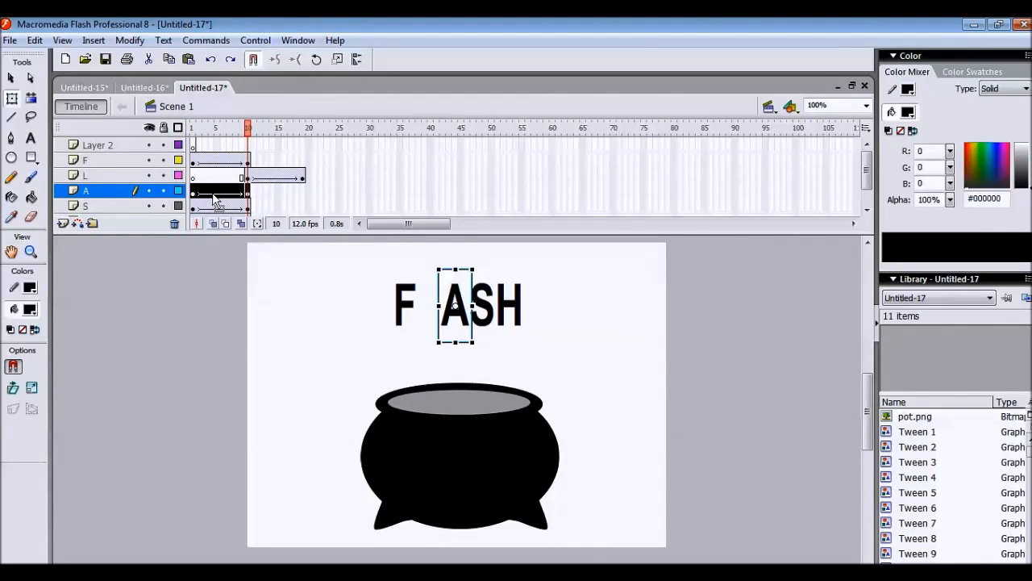
pyautogui.moveTo(217, 201); pyautogui.dragTo(327, 200)
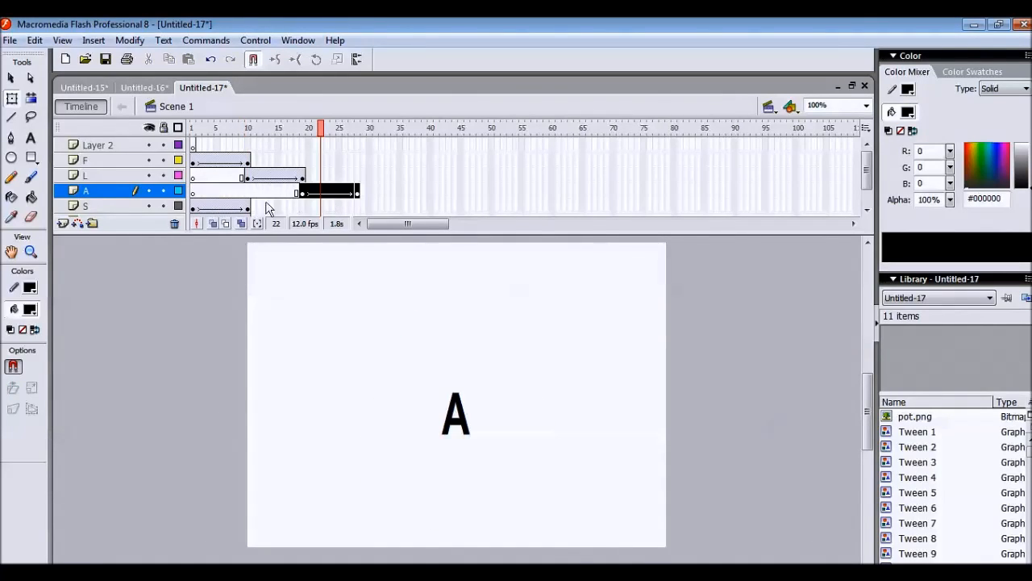
# Step: Shift the S layer's motion tween to frames 28 to 37 and the H layer's motion tween to frames 37 to 46
pyautogui.click(194, 208)
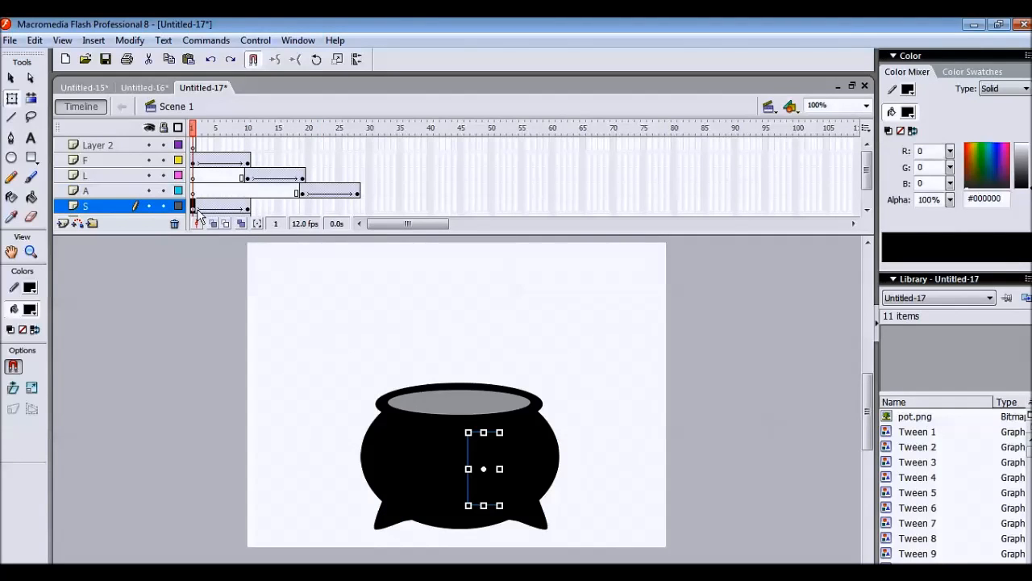
pyautogui.keyDown('shift'); pyautogui.click(248, 211); pyautogui.keyUp('shift')
pyautogui.moveTo(218, 210); pyautogui.dragTo(376, 187)
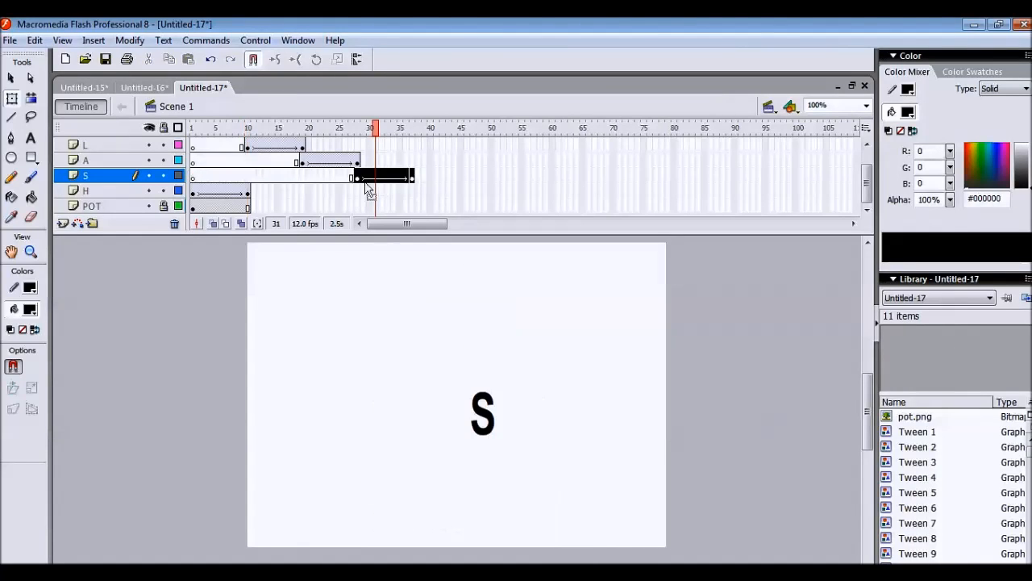
pyautogui.click(192, 193)
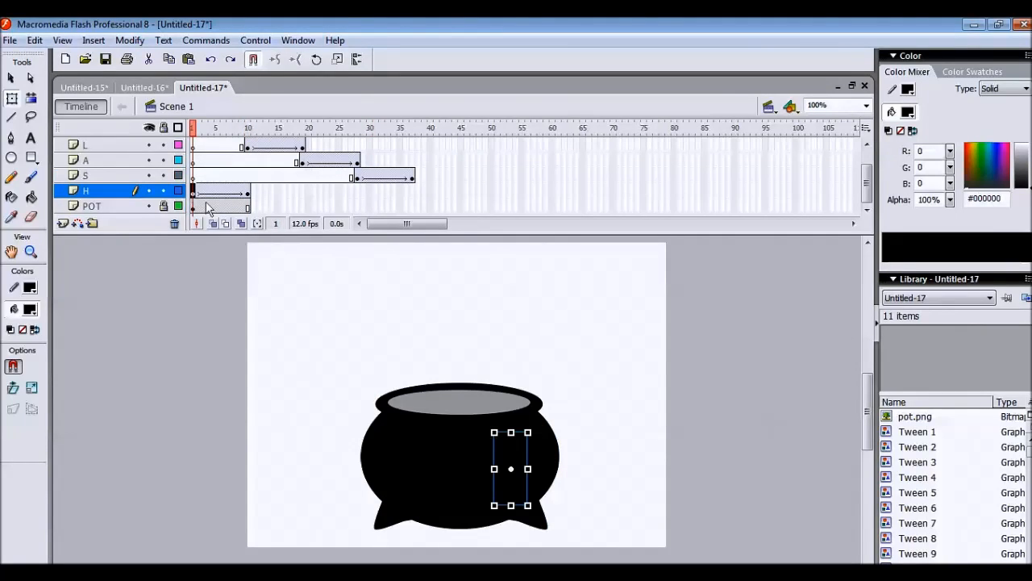
pyautogui.keyDown('shift'); pyautogui.click(248, 194); pyautogui.keyUp('shift')
pyautogui.moveTo(213, 192); pyautogui.dragTo(431, 199)
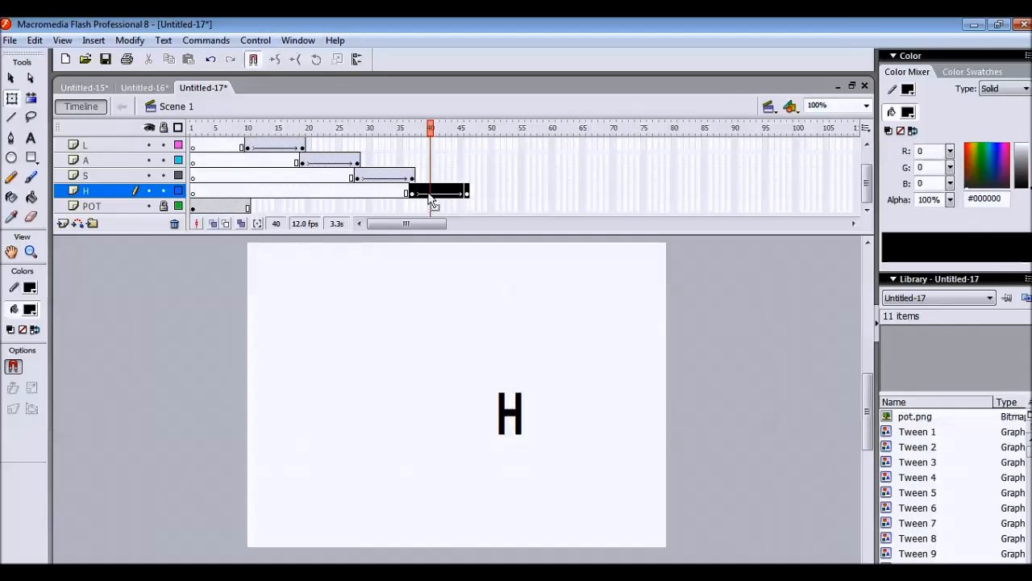
pyautogui.scroll(2, 429, 200)
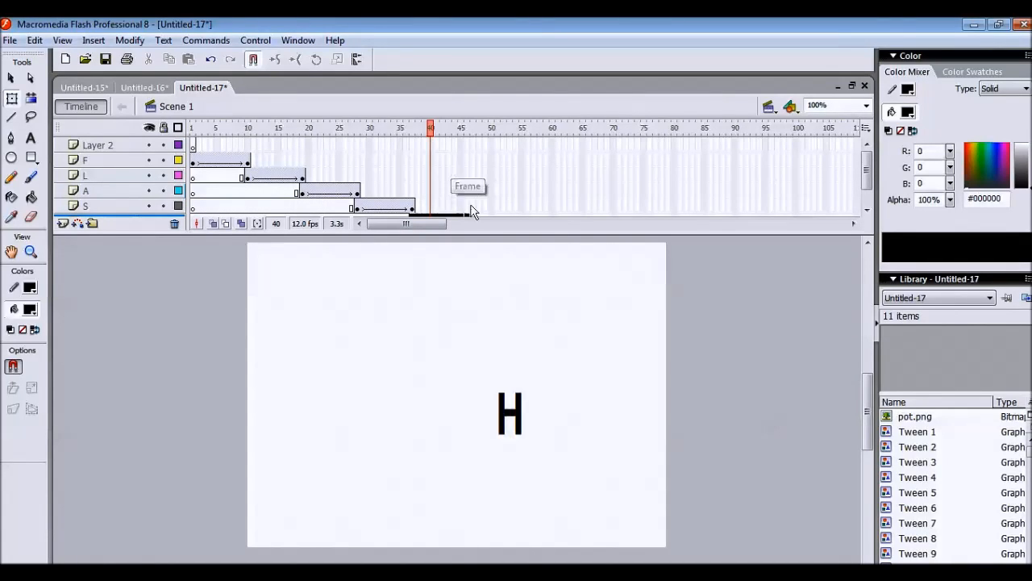
# Step: Extend the S and A layers to frame 46 by inserting frames after their motion tweens
pyautogui.scroll(-1, 473, 212)
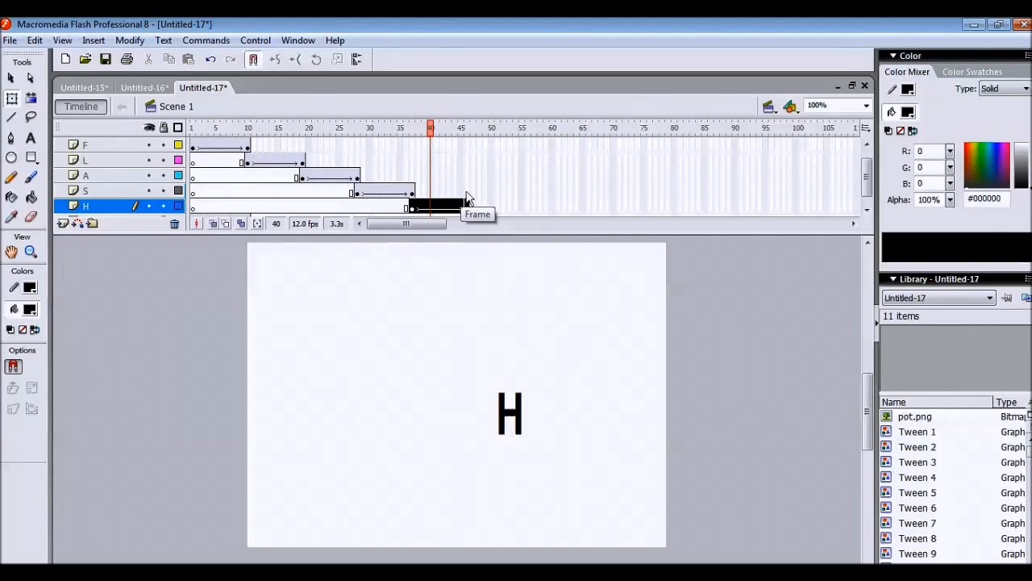
pyautogui.click(467, 191)
pyautogui.rightClick(467, 192)
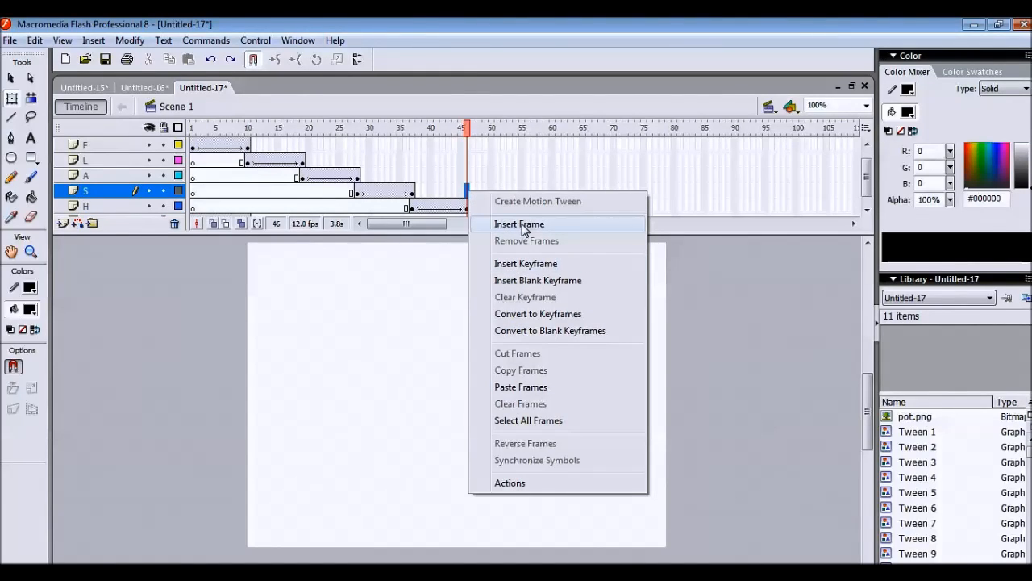
pyautogui.click(521, 225)
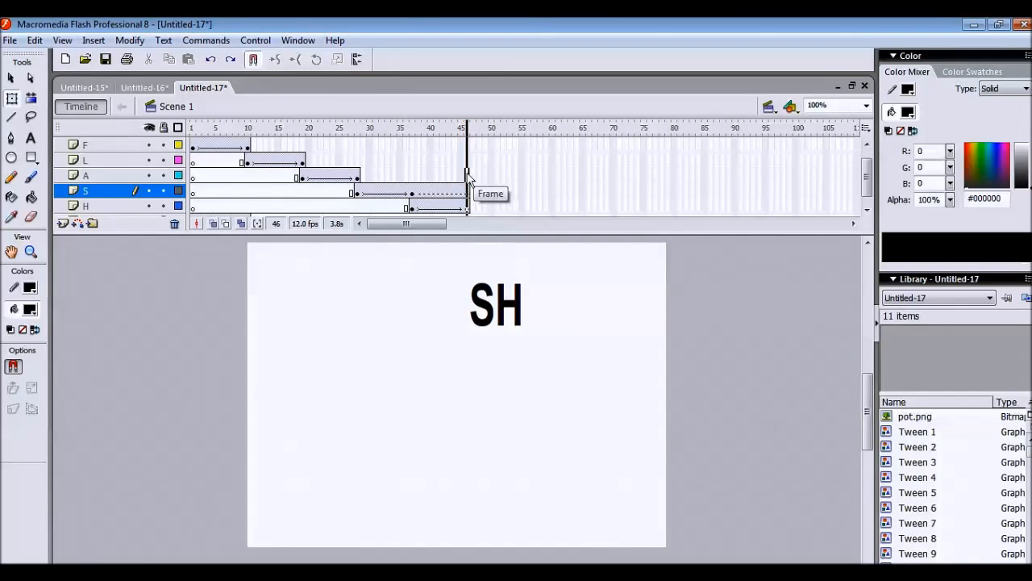
pyautogui.click(468, 175)
pyautogui.rightClick(468, 175)
pyautogui.click(497, 206)
# Step: Insert frames at frame 46 on the L and F layers so both letters hold until the animation's end
pyautogui.click(468, 159)
pyautogui.rightClick(468, 160)
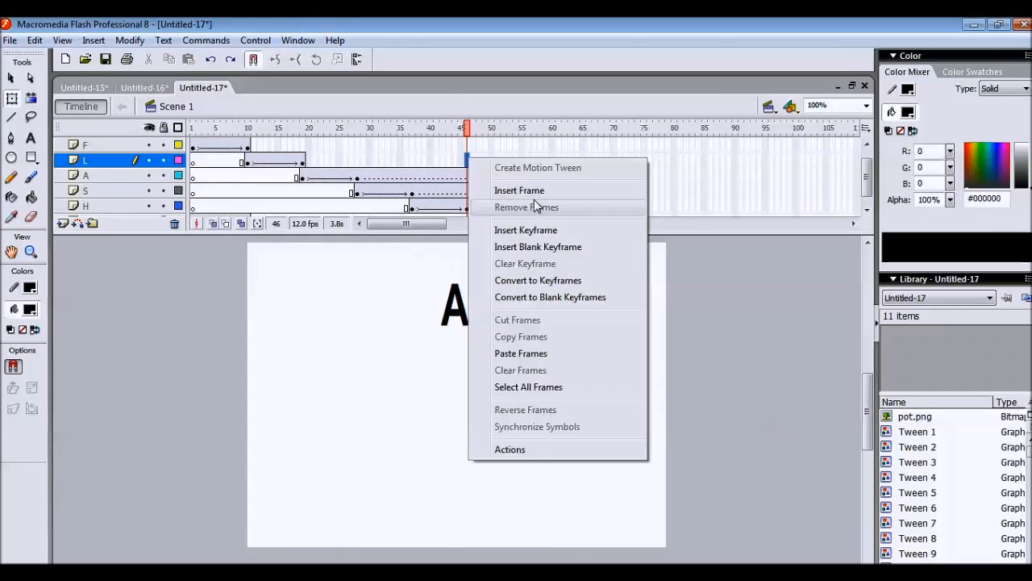
pyautogui.click(535, 192)
pyautogui.scroll(1, 495, 185)
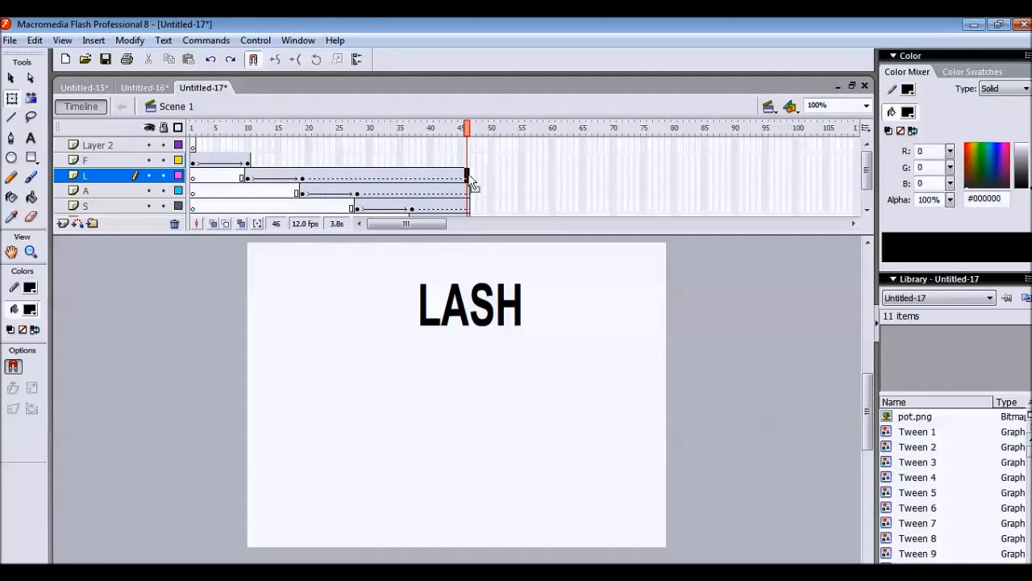
pyautogui.click(468, 159)
pyautogui.rightClick(467, 159)
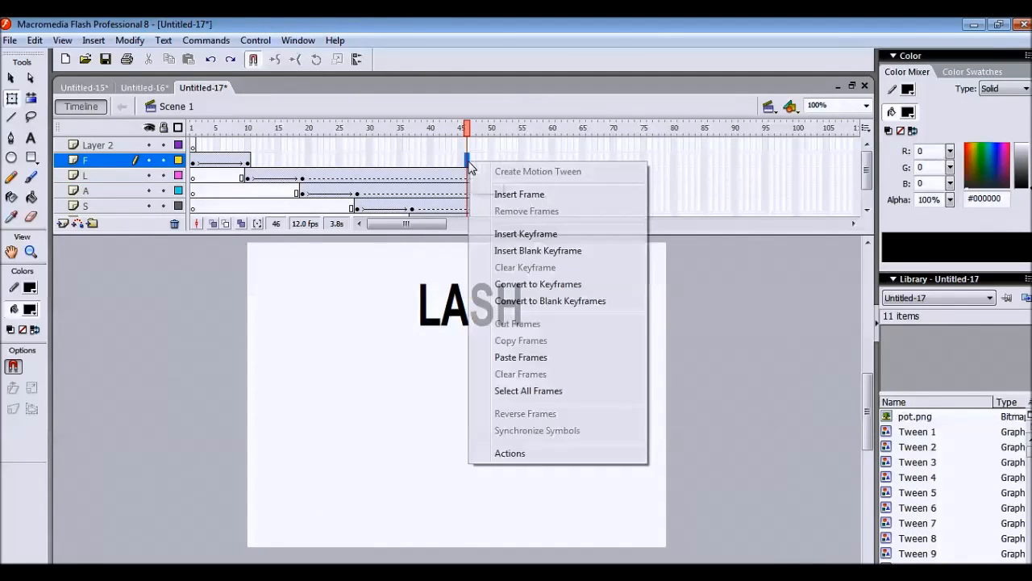
pyautogui.click(498, 196)
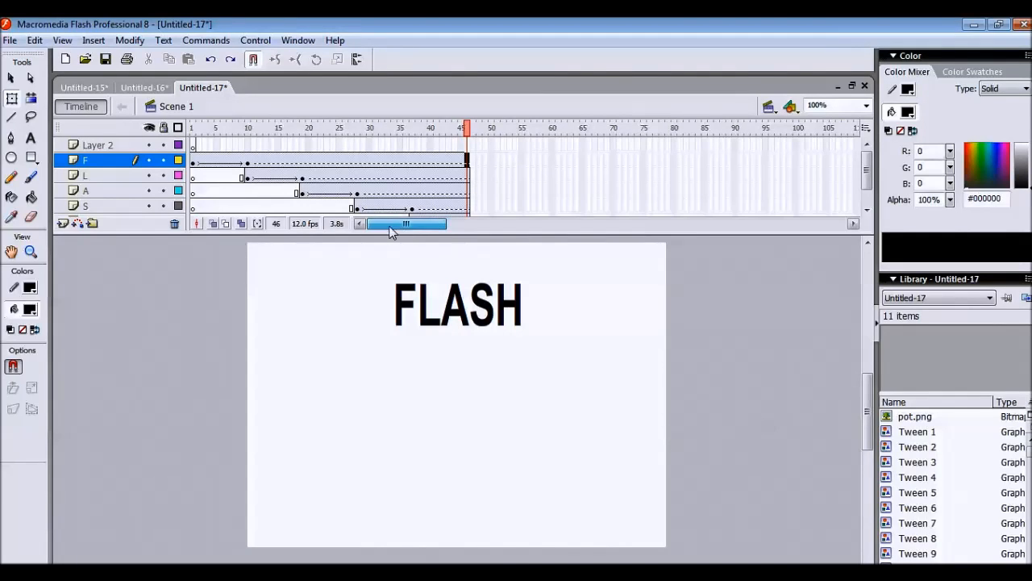
# Step: Extend the POT layer to frame 46 by inserting a frame there
pyautogui.moveTo(866, 174); pyautogui.dragTo(862, 188)
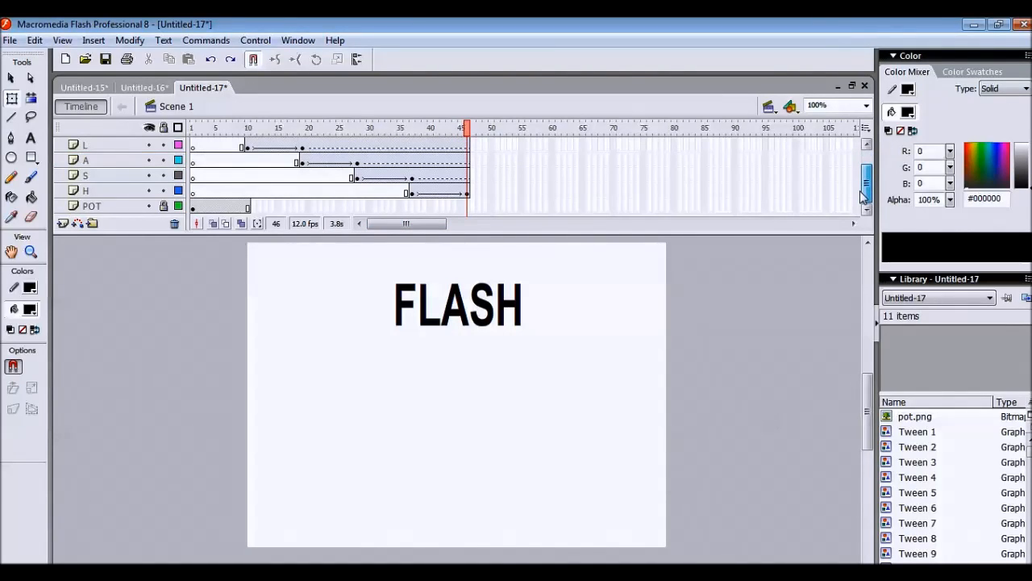
pyautogui.click(467, 205)
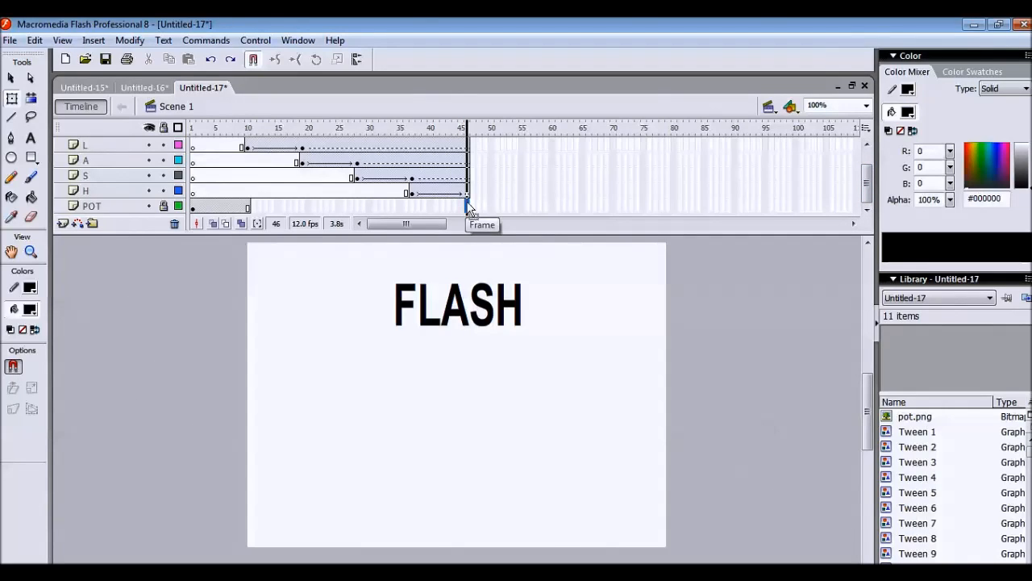
pyautogui.rightClick(468, 207)
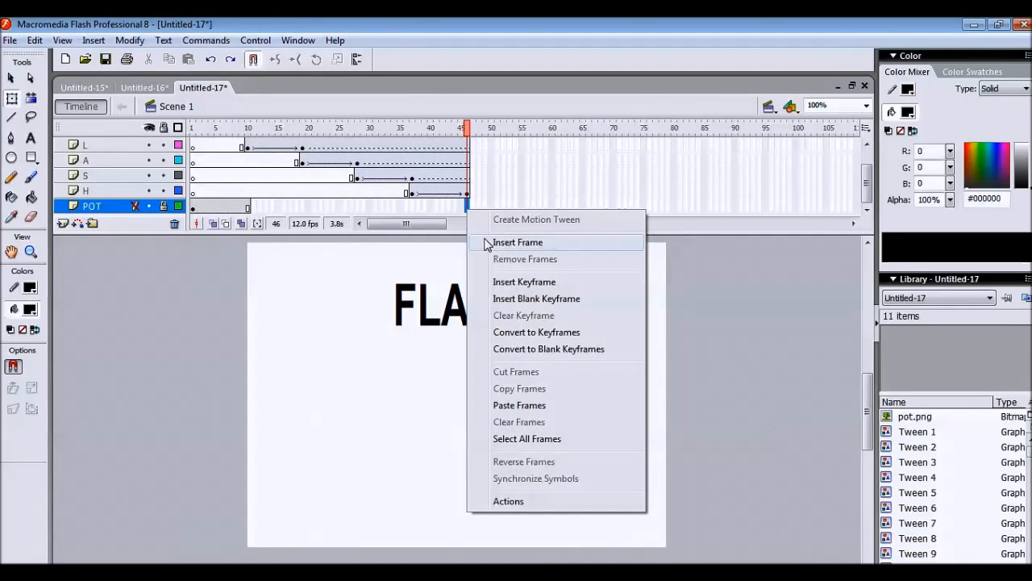
pyautogui.click(516, 242)
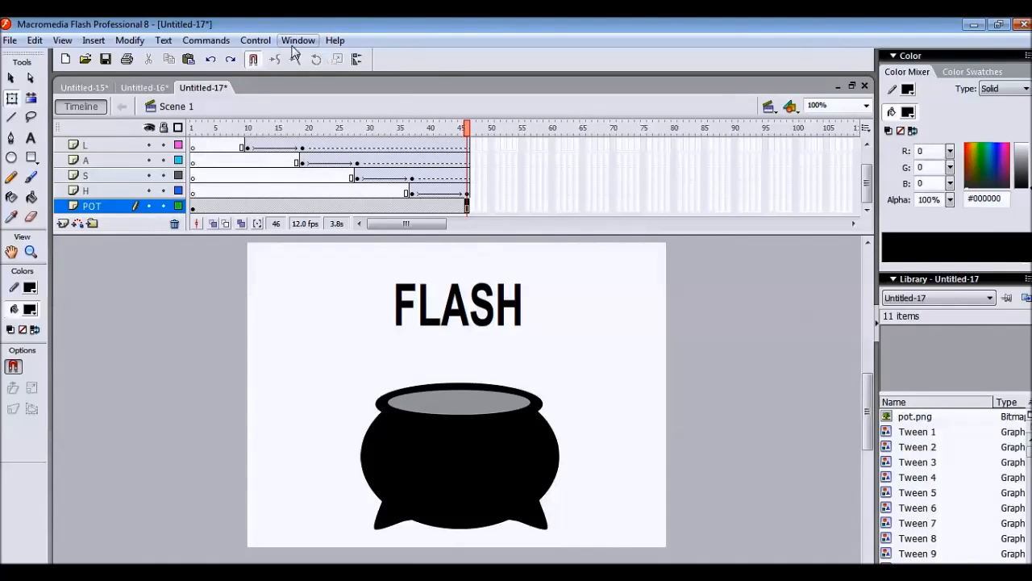
# Step: Test the movie to preview the letters rising out of the pot
pyautogui.moveTo(473, 134); pyautogui.dragTo(475, 241)
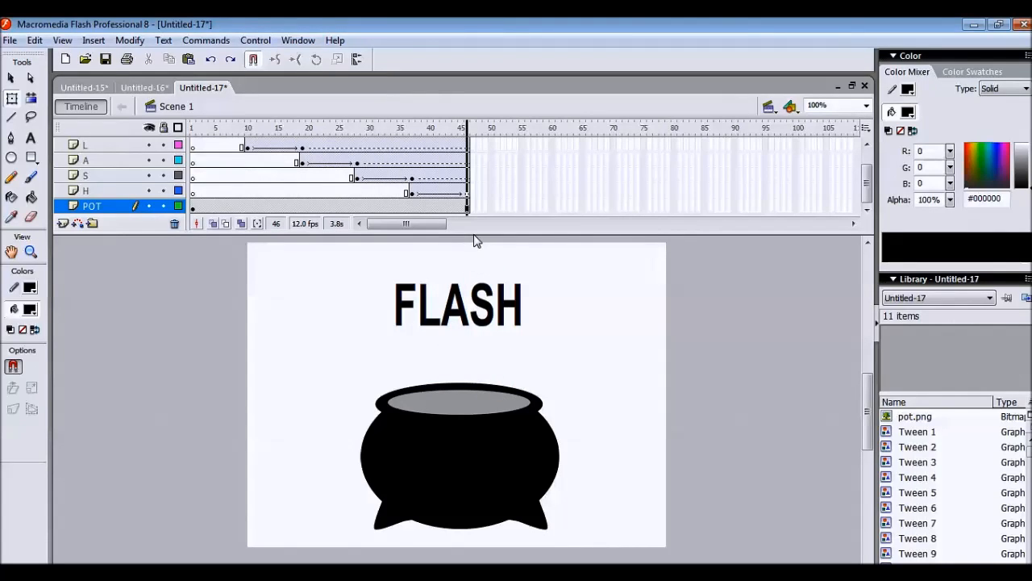
pyautogui.click(254, 41)
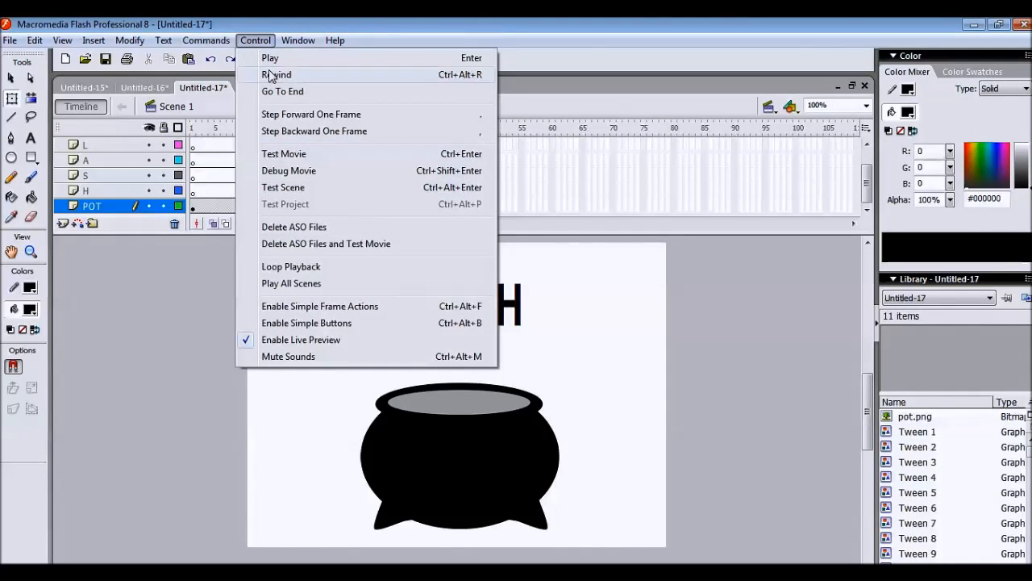
pyautogui.click(282, 155)
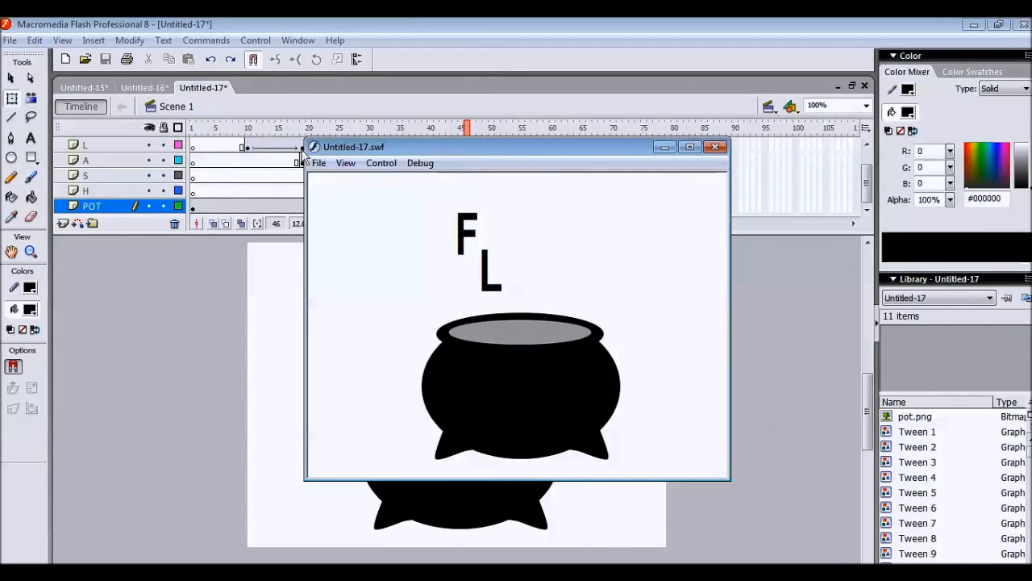